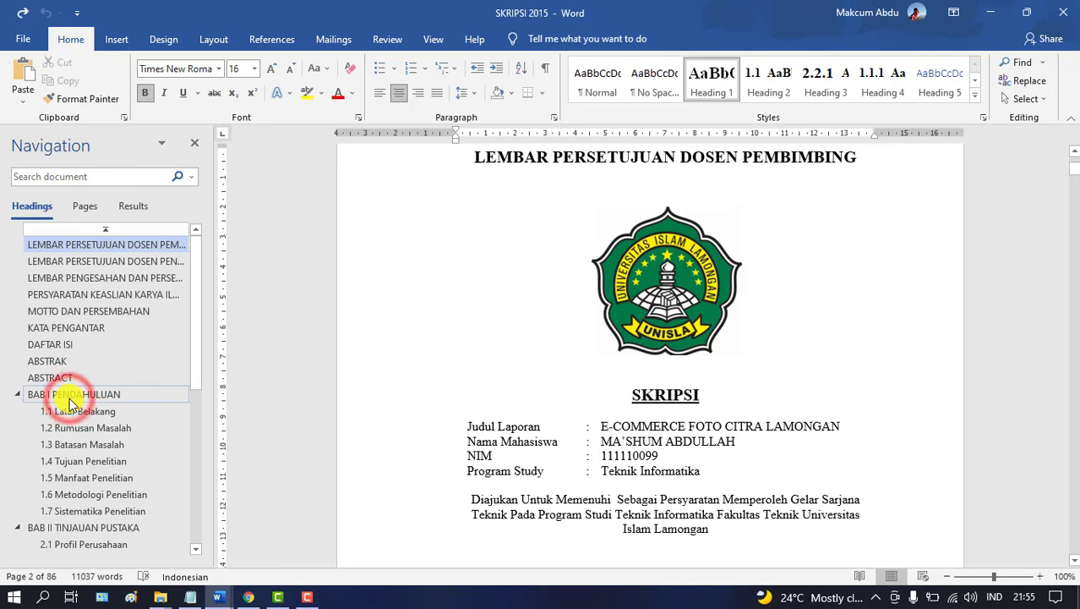
Examine the BAB I and BAB II chapter titles in the SKRIPSI 2015 document through its heading outline
{"action": "left_click", "coordinate": [33, 394]}
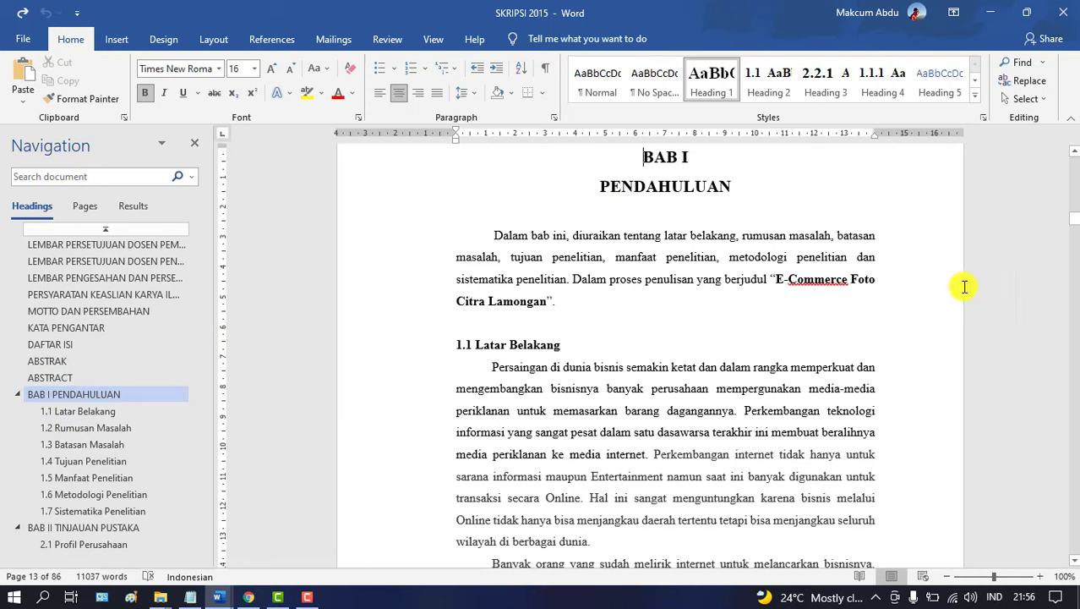
{"action": "left_click_drag", "start_coordinate": [1076, 215], "coordinate": [1074, 285]}
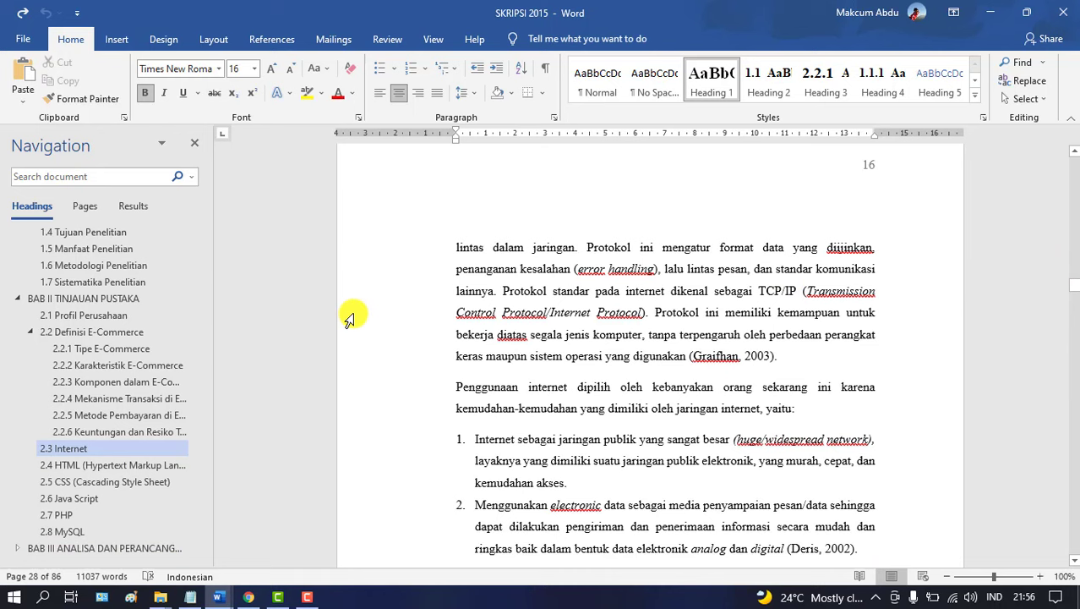
{"action": "left_click", "coordinate": [105, 296]}
{"action": "scroll", "coordinate": [197, 295], "scroll_direction": "up", "scroll_amount": 5}
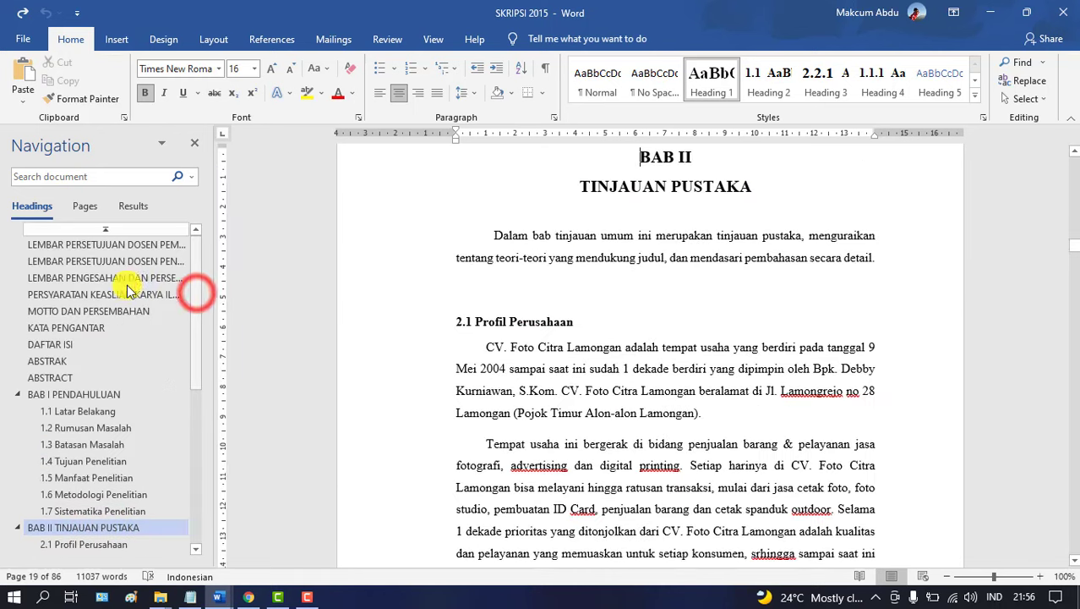
{"action": "left_click", "coordinate": [80, 392]}
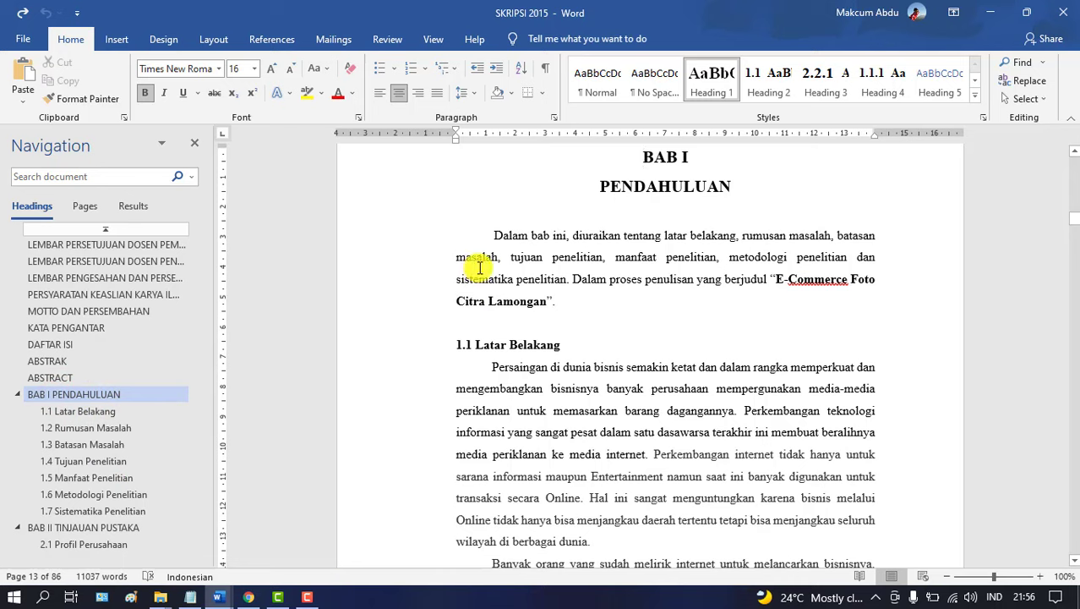
{"action": "left_click", "coordinate": [19, 395]}
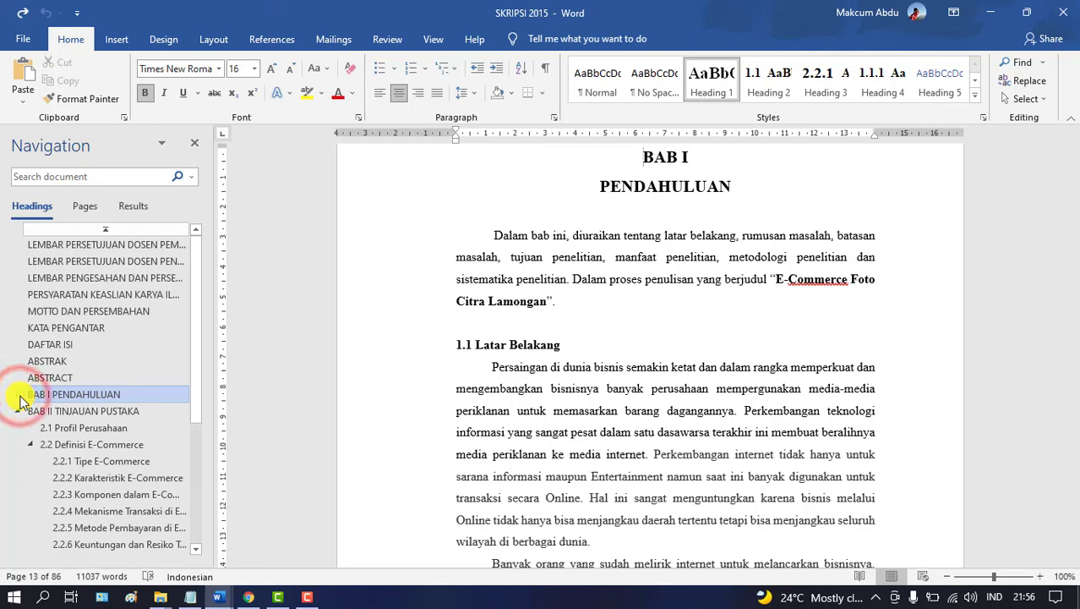
{"action": "left_click", "coordinate": [18, 395]}
{"action": "left_click", "coordinate": [105, 395]}
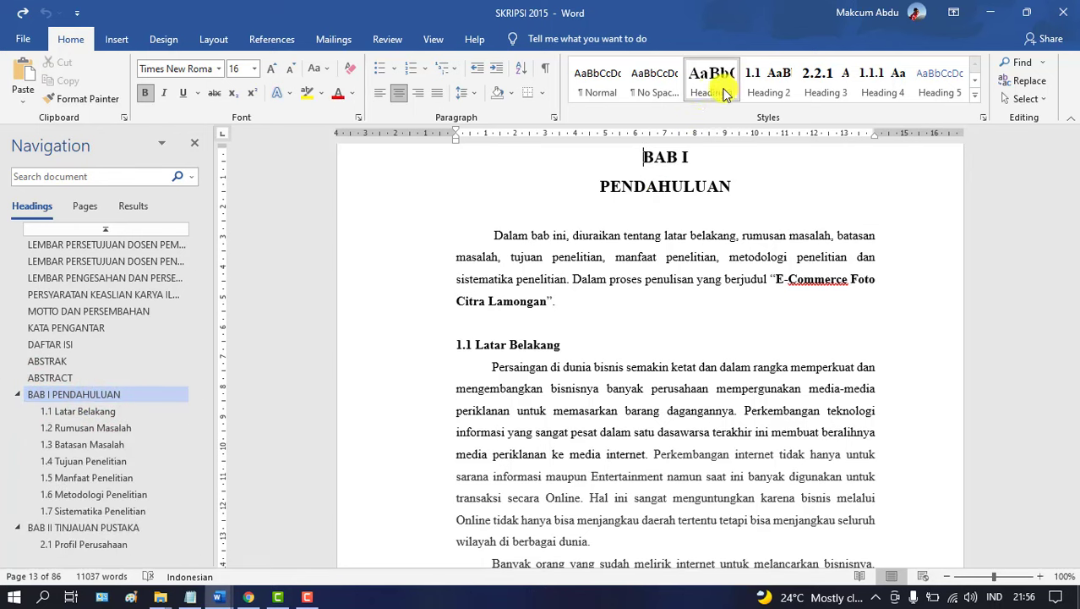
Check which heading styles the 1.1 Latar Belakang and 2.2.1 Tipe E-Commerce subheadings use
{"action": "left_click", "coordinate": [75, 412]}
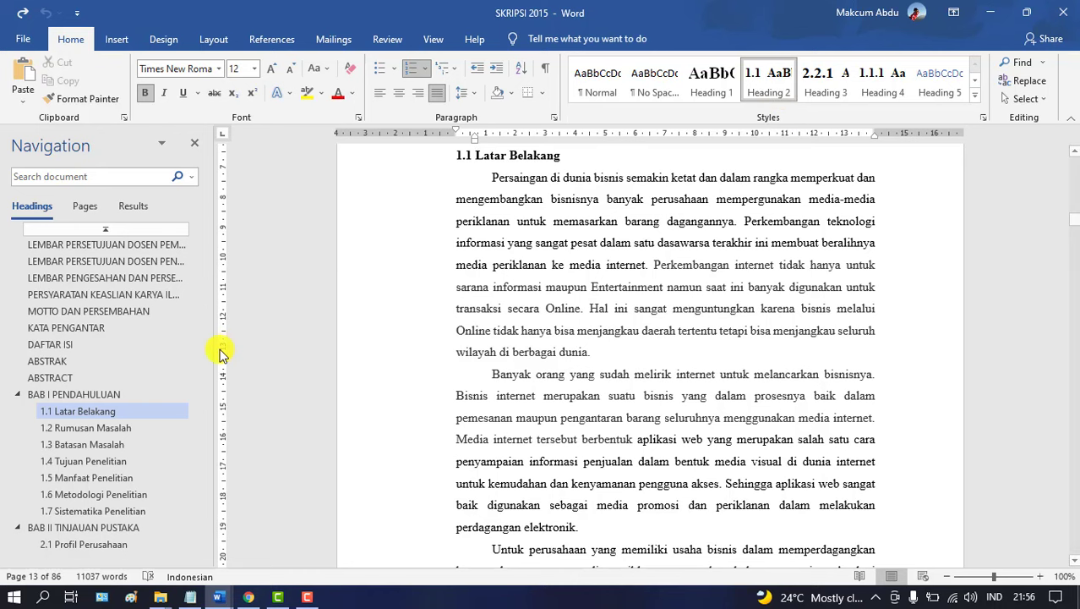
{"action": "left_click", "coordinate": [200, 369]}
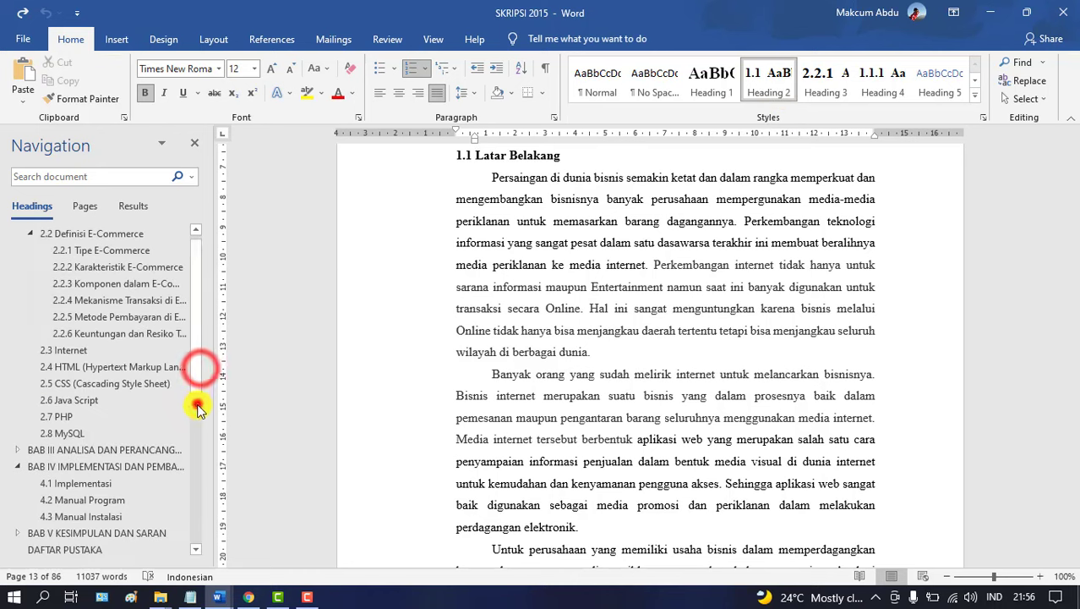
{"action": "left_click", "coordinate": [111, 266]}
{"action": "left_click", "coordinate": [114, 250]}
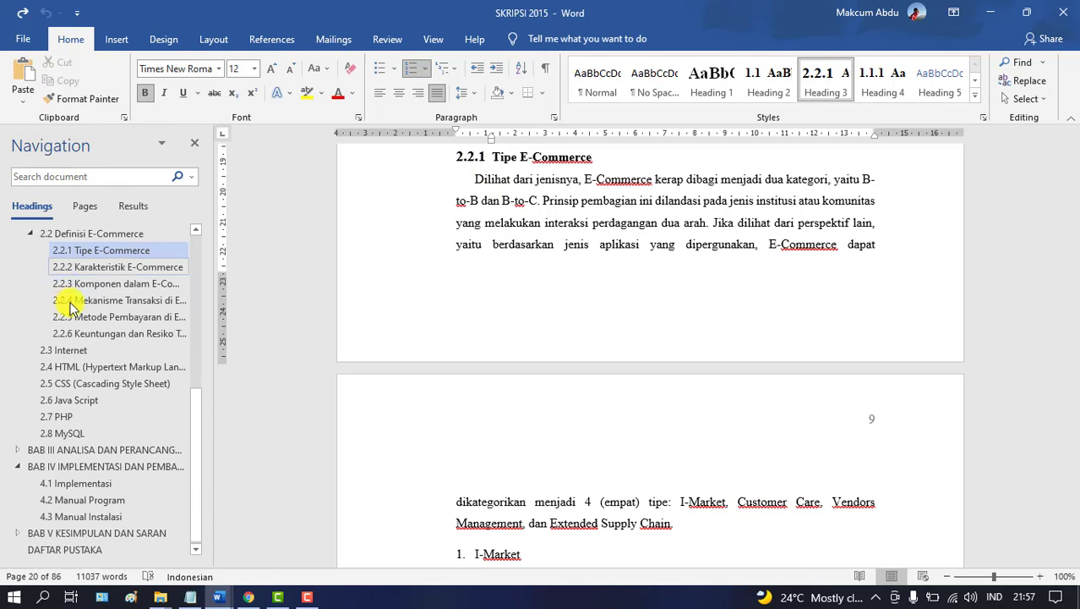
{"action": "left_click_drag", "start_coordinate": [195, 446], "coordinate": [215, 277]}
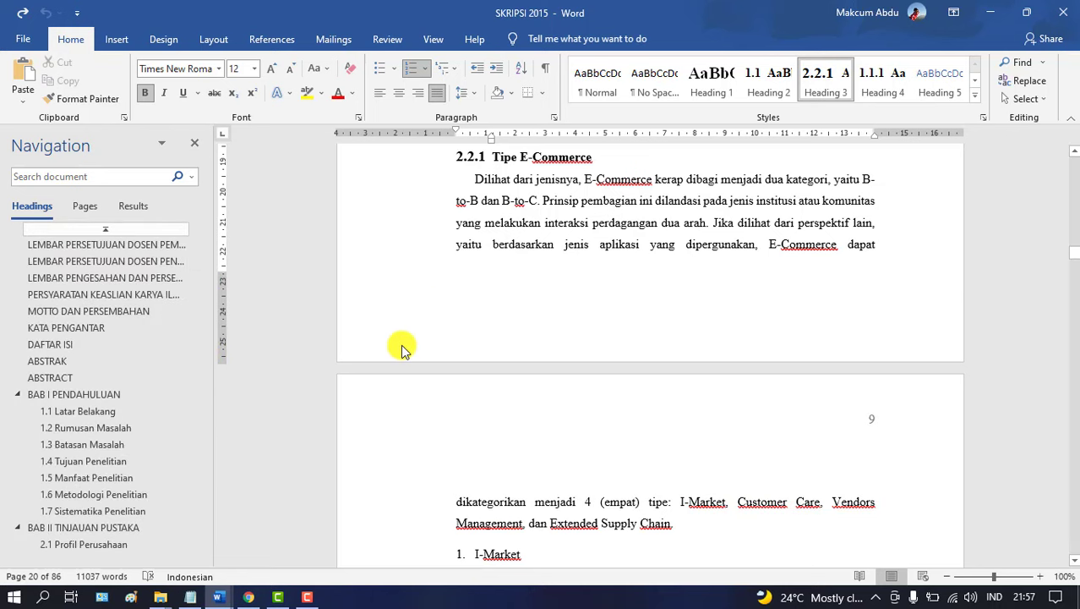
Compare the DAFTAR ISI entries with the document's heading outline, and return to the BAB I PENDAHULUAN chapter
{"action": "left_click", "coordinate": [64, 345]}
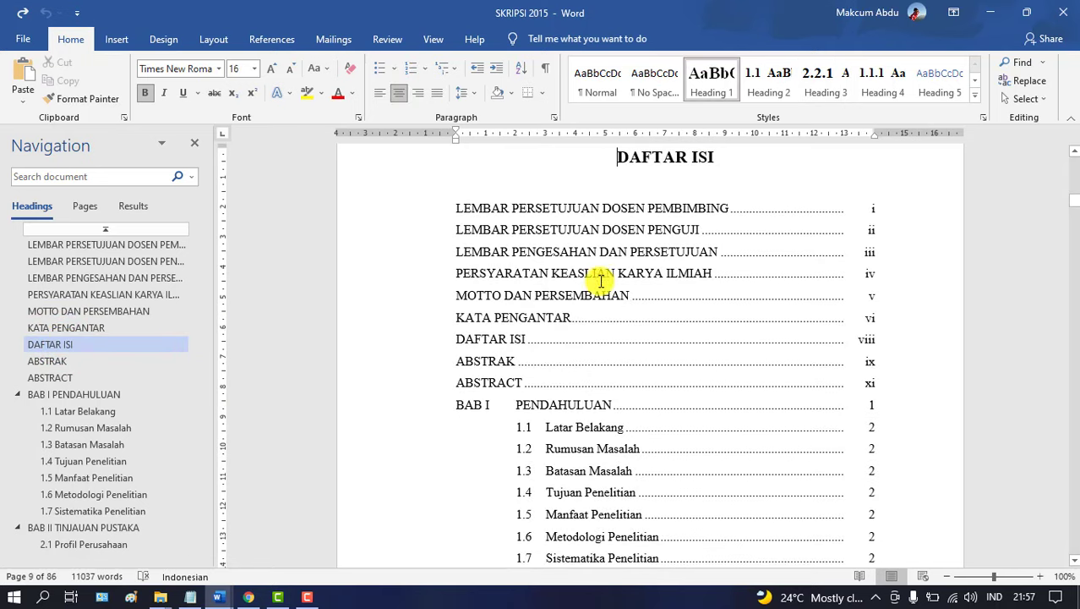
{"action": "left_click", "coordinate": [558, 230]}
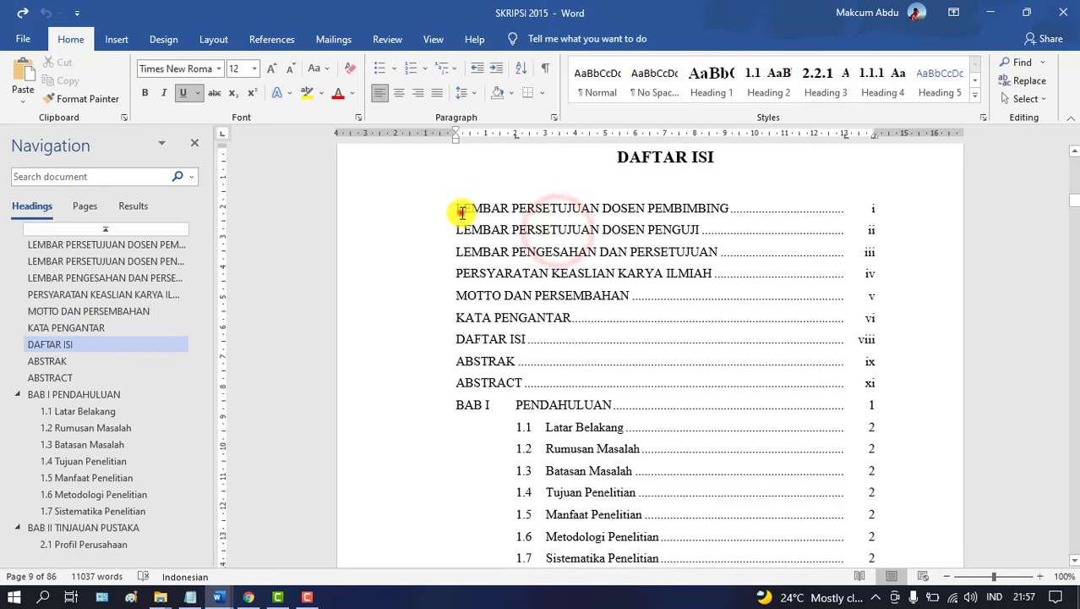
{"action": "left_click", "coordinate": [461, 209]}
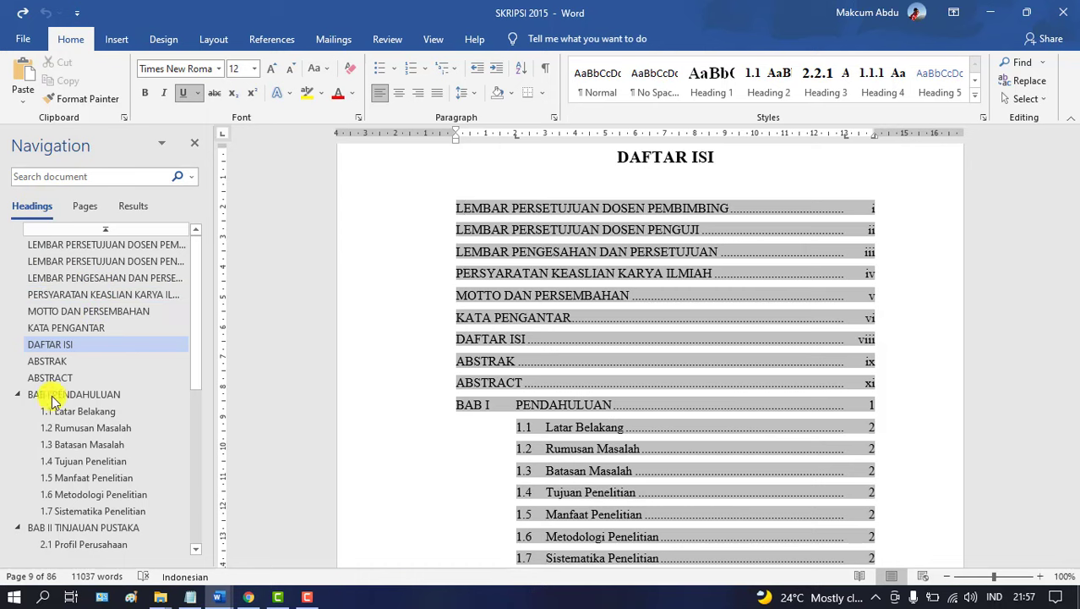
{"action": "left_click_drag", "start_coordinate": [196, 300], "coordinate": [220, 376]}
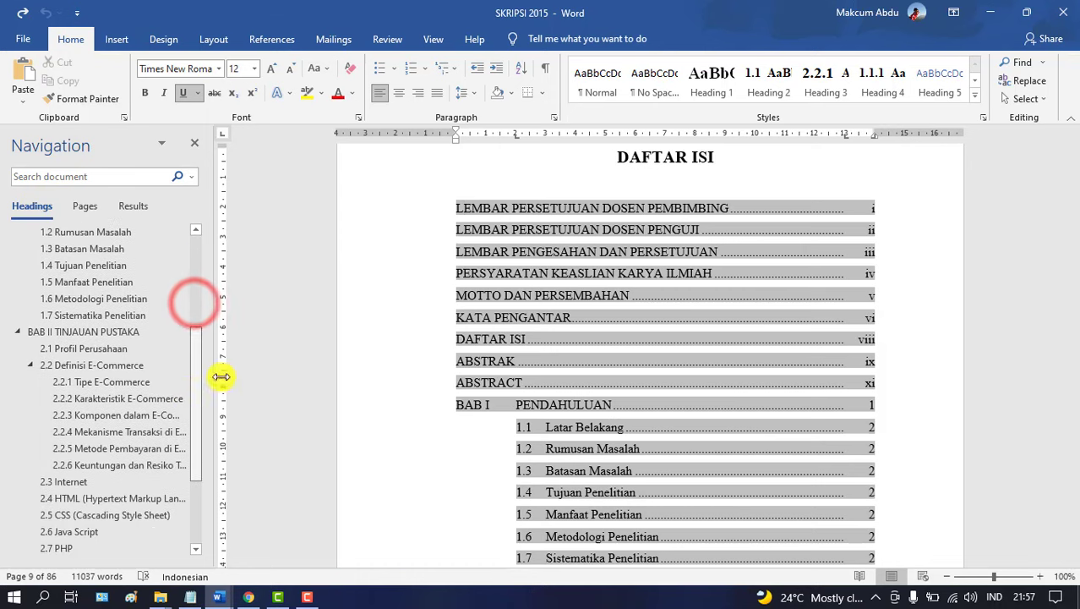
{"action": "left_click_drag", "start_coordinate": [1070, 207], "coordinate": [1072, 201]}
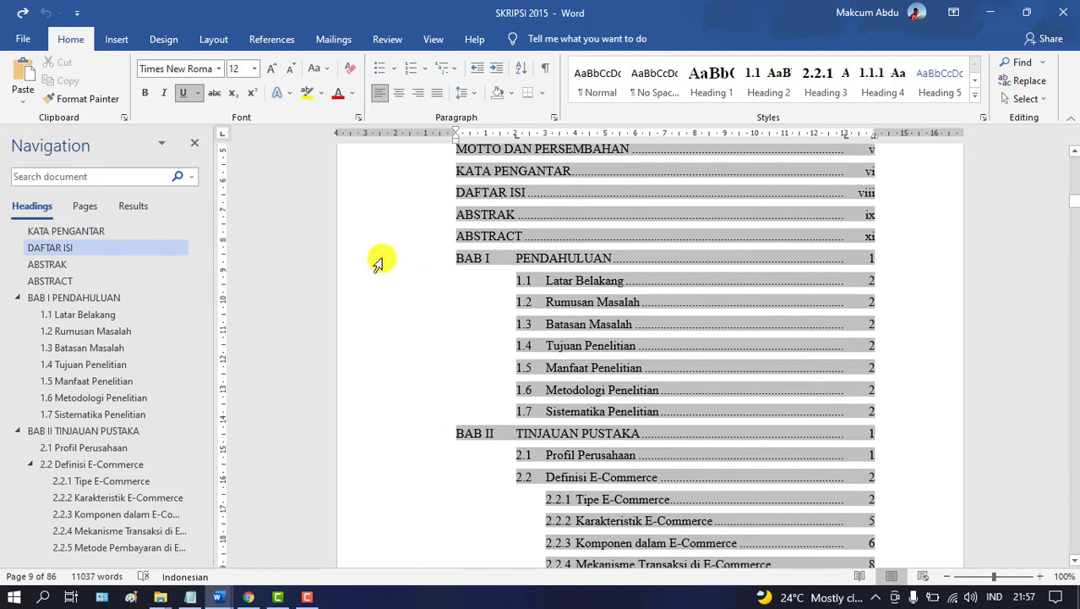
{"action": "left_click", "coordinate": [93, 303]}
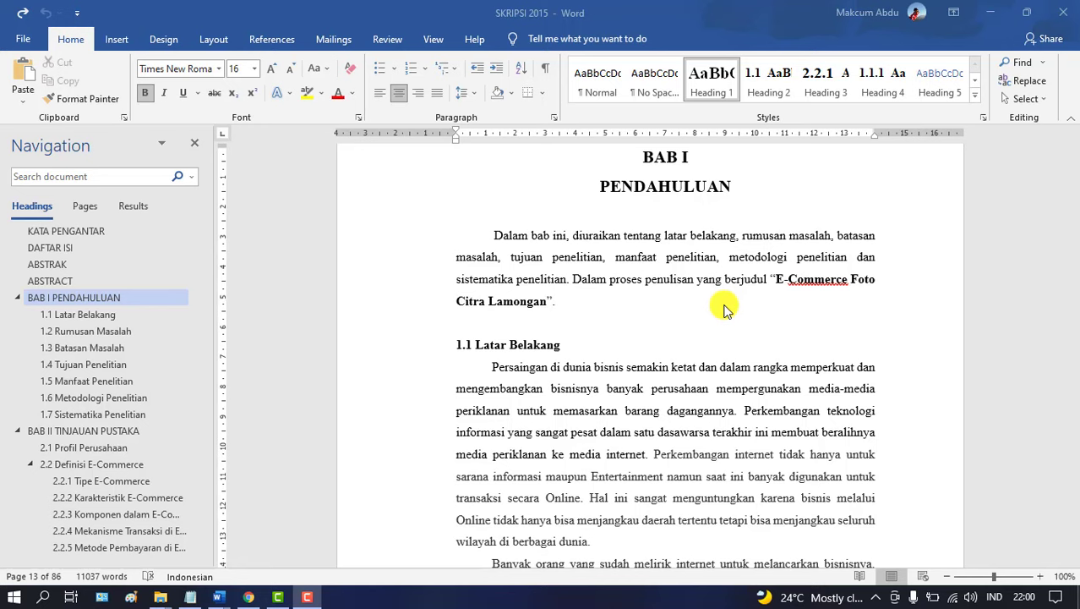
Switch to the SKRIPSI MENTAHAN document and look through its unformatted front pages
{"action": "mouse_move", "coordinate": [226, 597]}
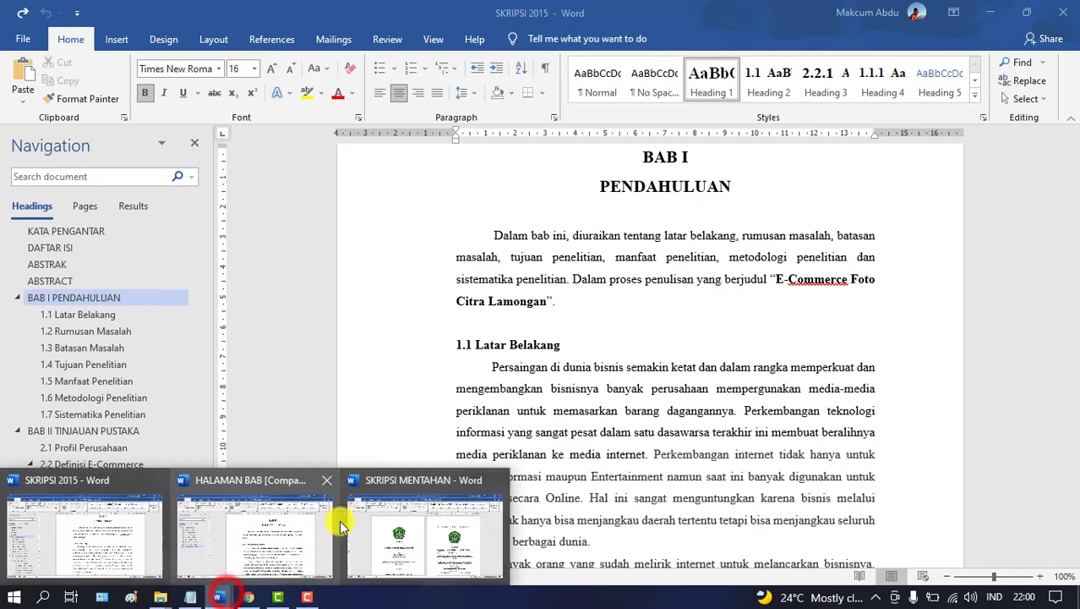
{"action": "left_click", "coordinate": [420, 516]}
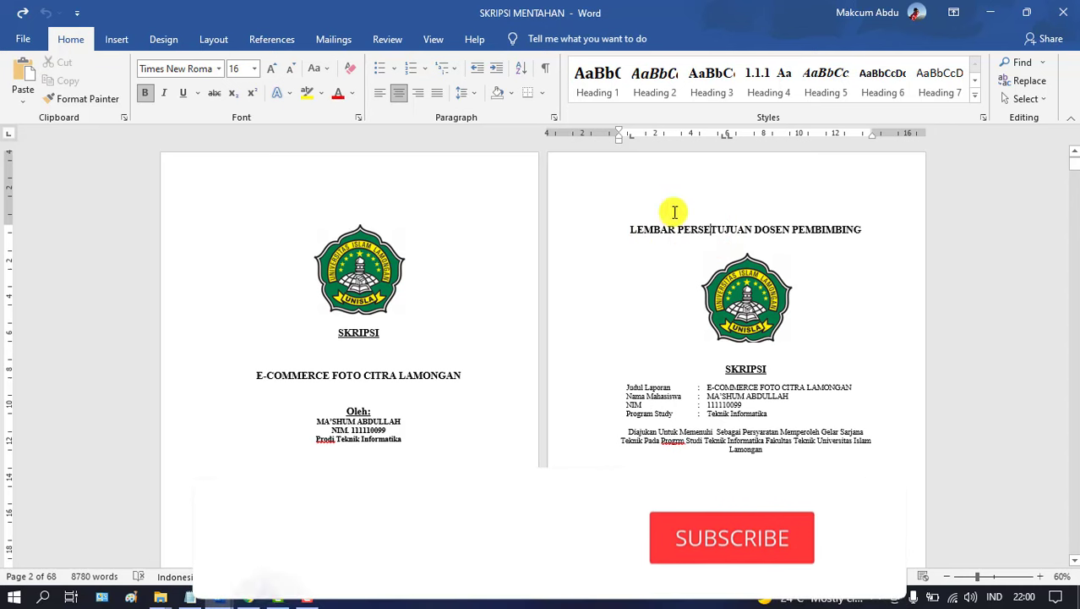
{"action": "left_click", "coordinate": [780, 231]}
{"action": "left_click", "coordinate": [837, 451]}
{"action": "left_click", "coordinate": [1073, 282]}
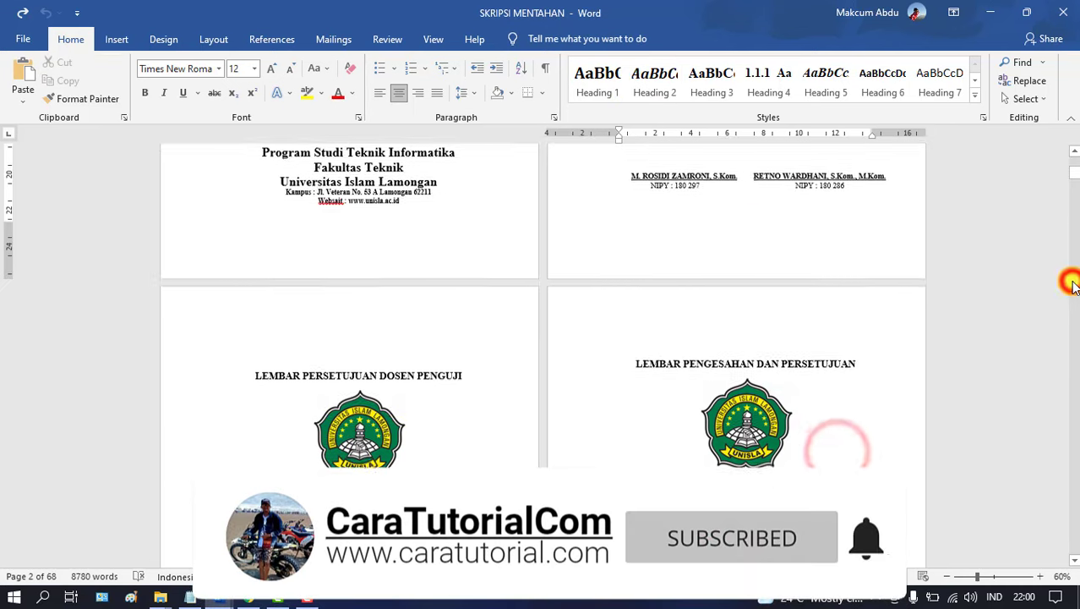
{"action": "left_click", "coordinate": [1074, 282]}
{"action": "left_click", "coordinate": [1074, 246]}
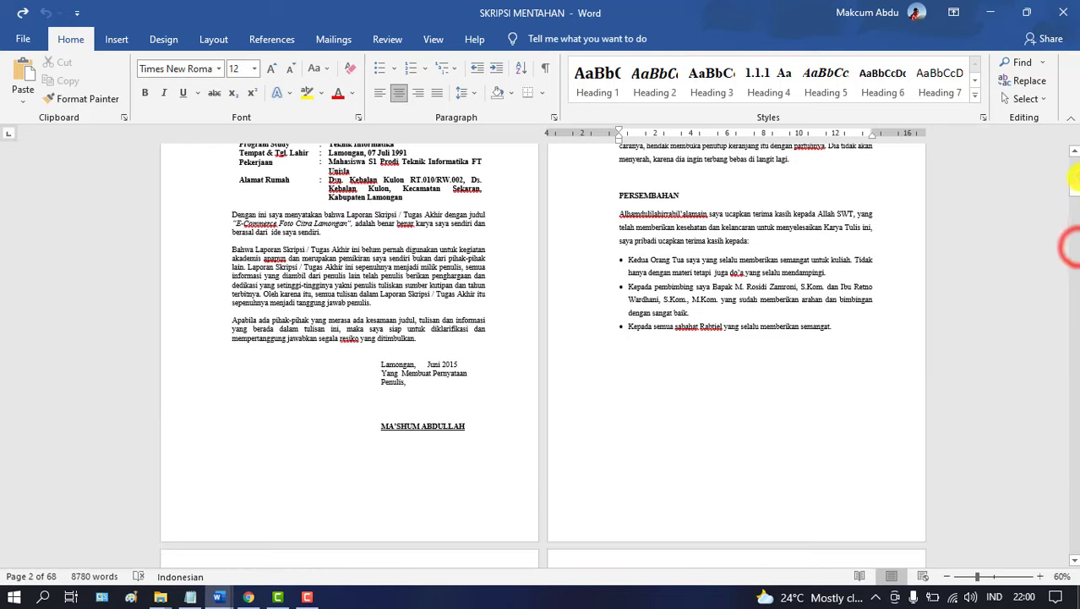
{"action": "left_click_drag", "start_coordinate": [1076, 185], "coordinate": [1069, 156]}
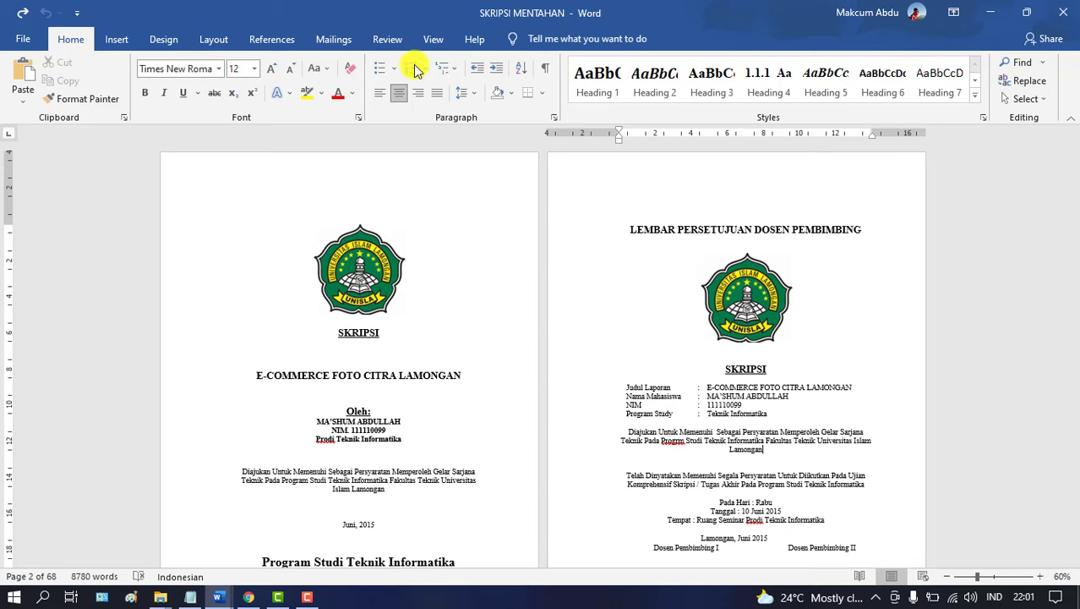
Show the Navigation Pane in SKRIPSI MENTAHAN and compare its heading outline with the one in SKRIPSI 2015
{"action": "left_click", "coordinate": [431, 43]}
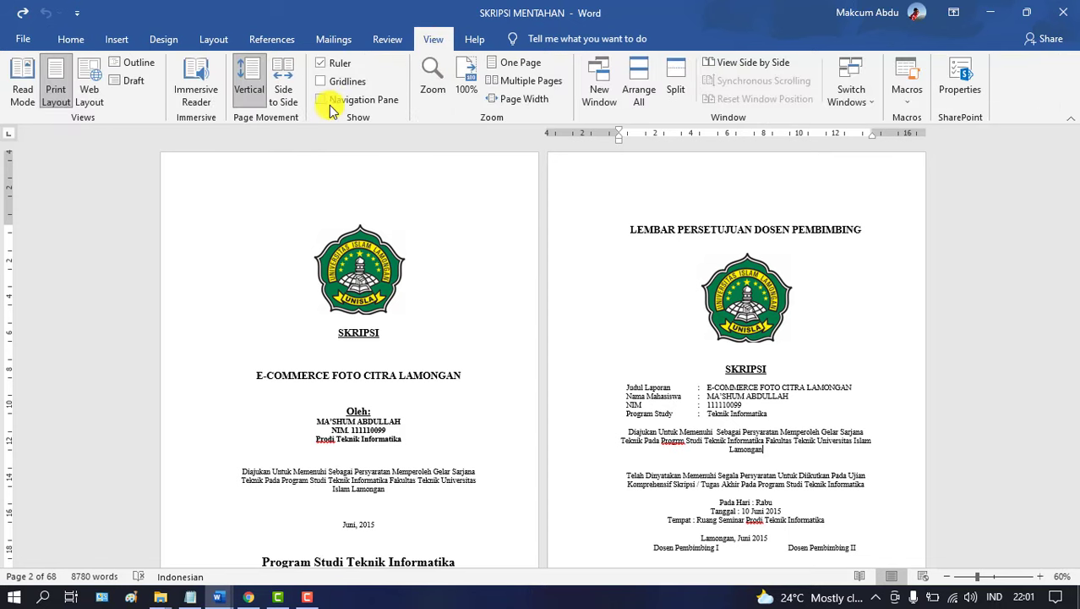
{"action": "left_click", "coordinate": [323, 103]}
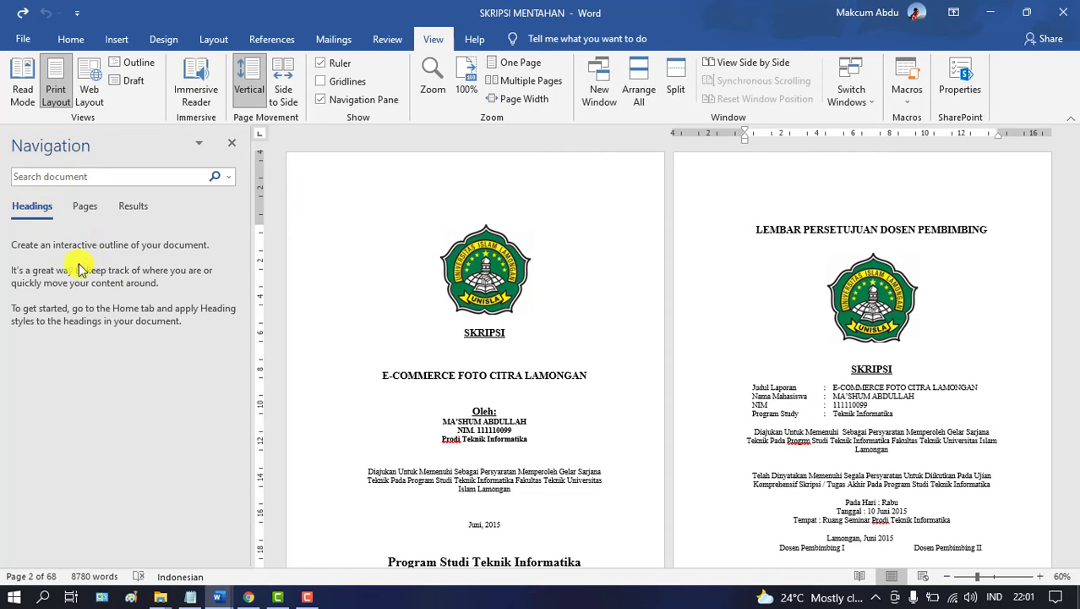
{"action": "left_click", "coordinate": [219, 597]}
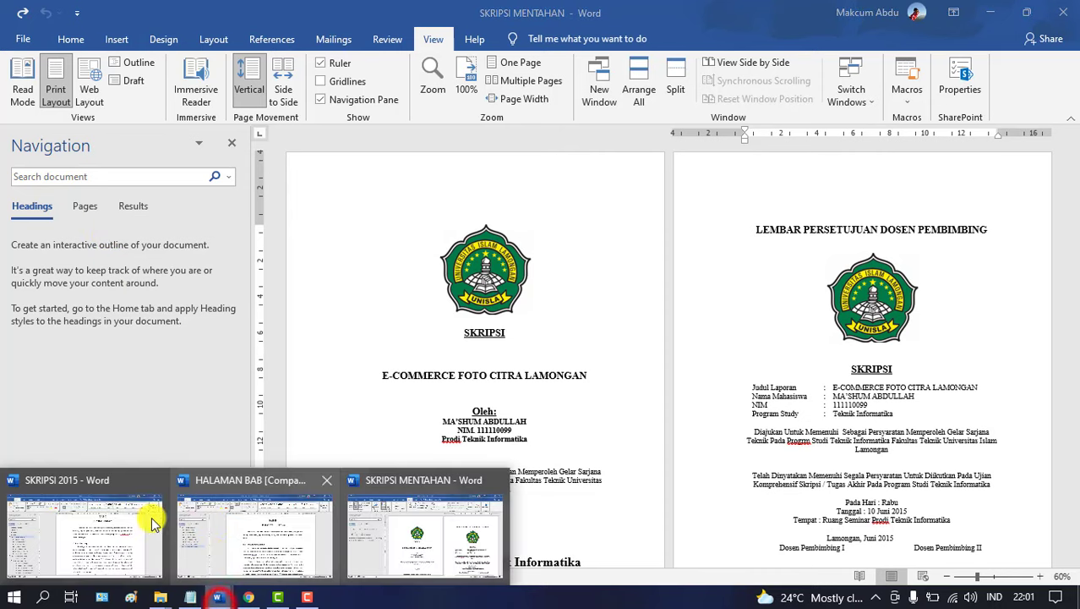
{"action": "left_click", "coordinate": [90, 514]}
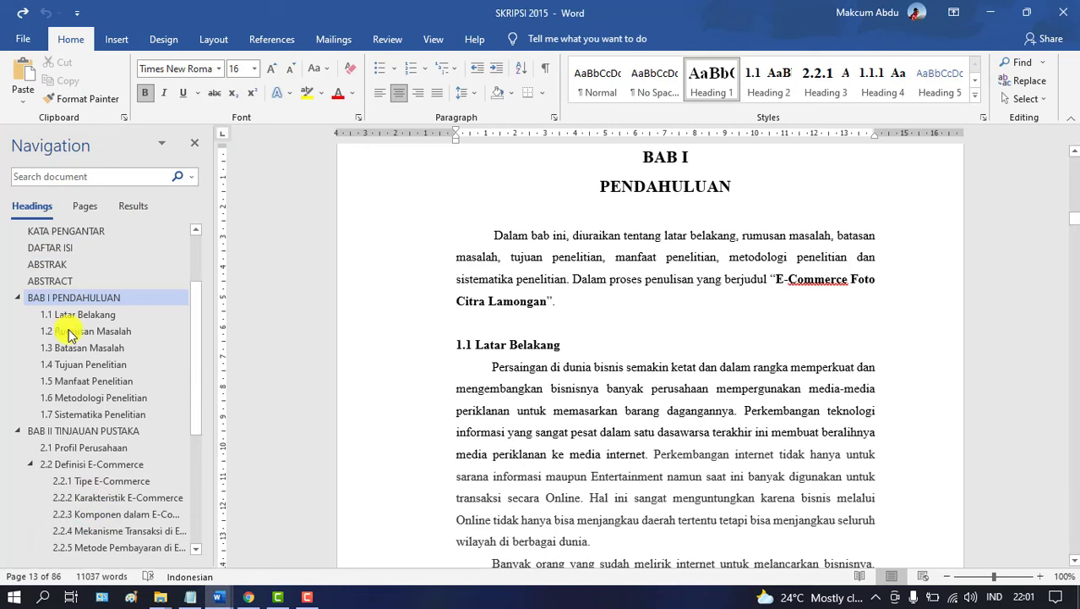
{"action": "left_click", "coordinate": [219, 595]}
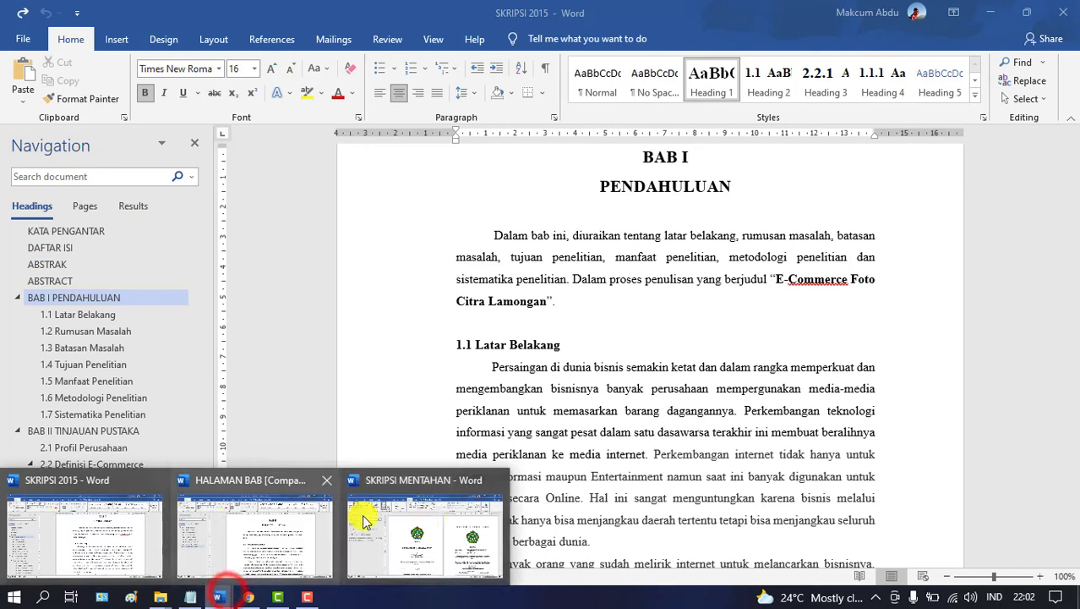
{"action": "left_click", "coordinate": [431, 519]}
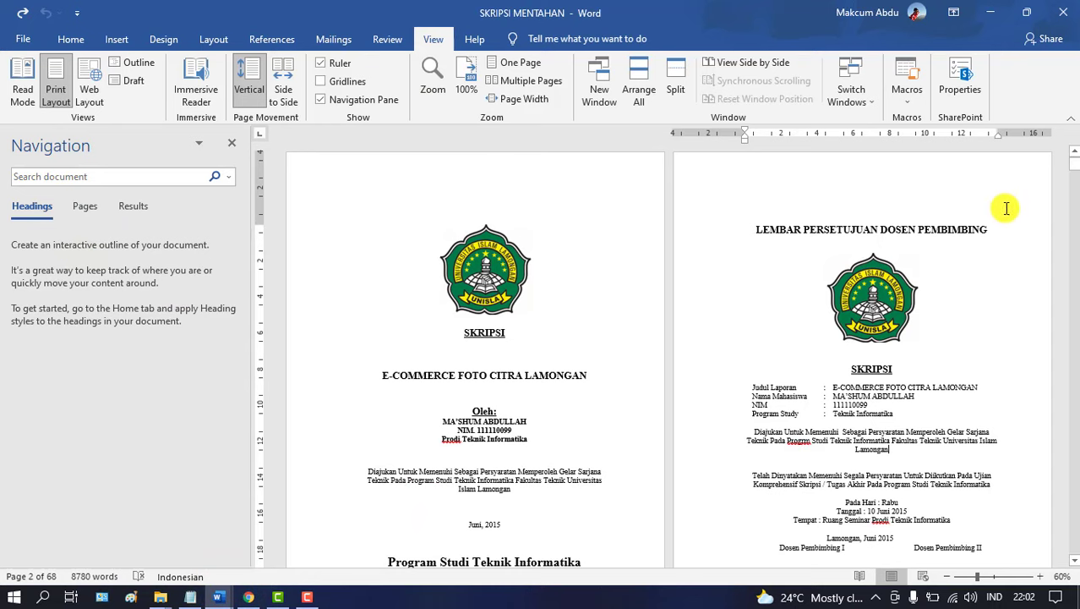
Make the BAB I line above PENDAHULUAN a Heading 1, updating that style to match the line's existing formatting
{"action": "left_click_drag", "start_coordinate": [1075, 192], "coordinate": [1073, 223]}
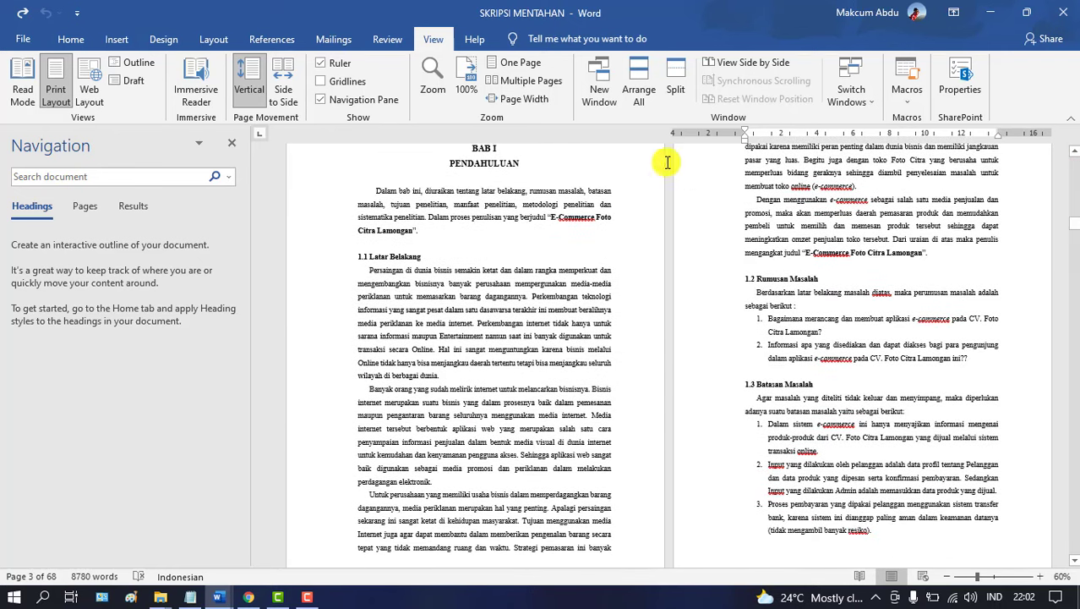
{"action": "left_click", "coordinate": [1040, 576]}
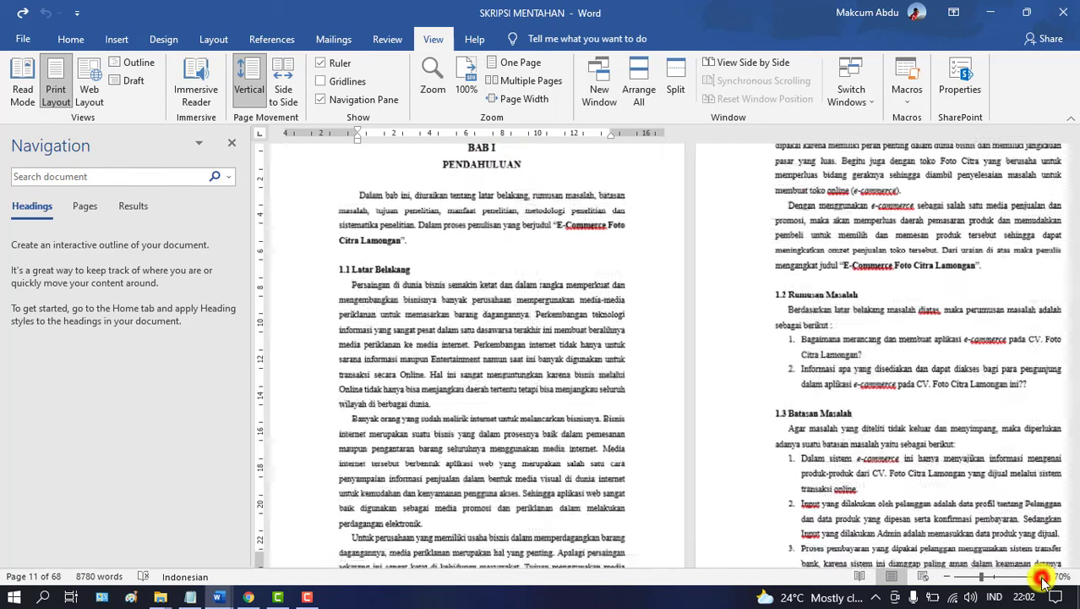
{"action": "left_click", "coordinate": [1041, 577]}
{"action": "left_click", "coordinate": [1041, 577]}
{"action": "left_click", "coordinate": [1041, 576]}
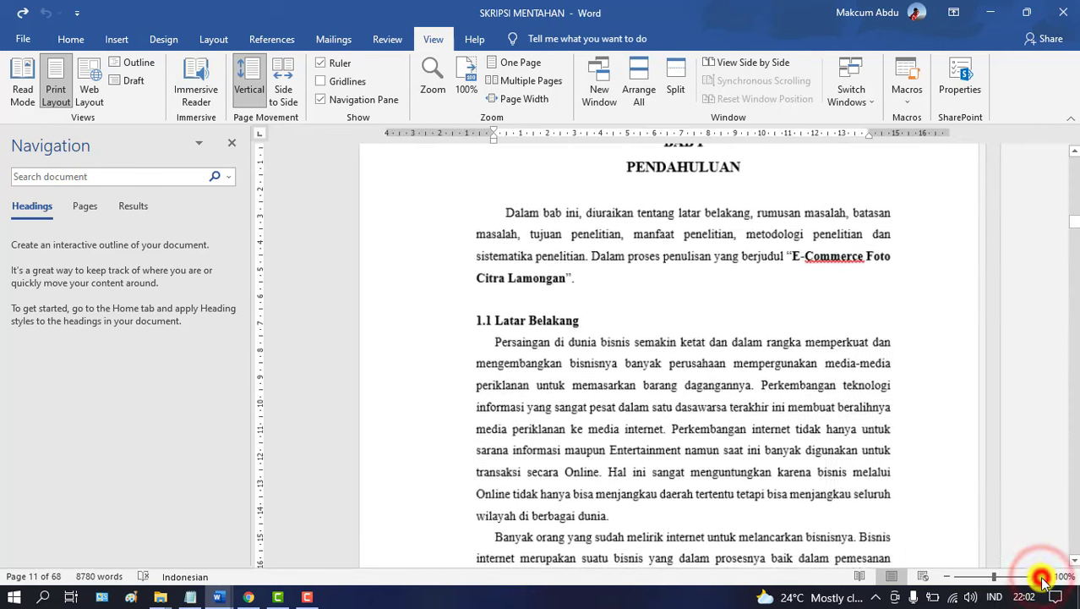
{"action": "left_click", "coordinate": [1074, 151]}
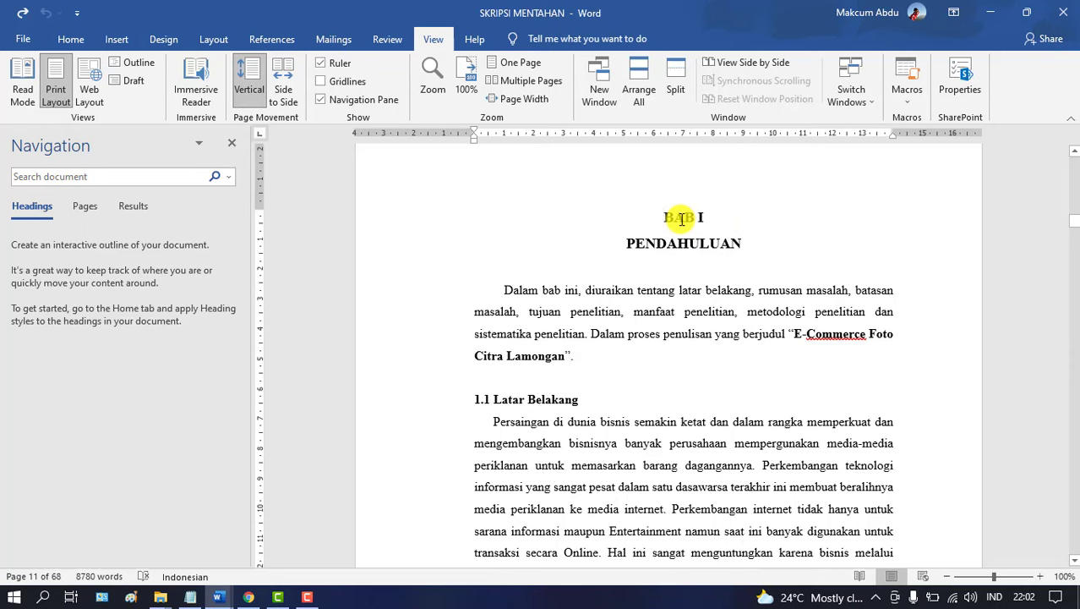
{"action": "left_click", "coordinate": [74, 39]}
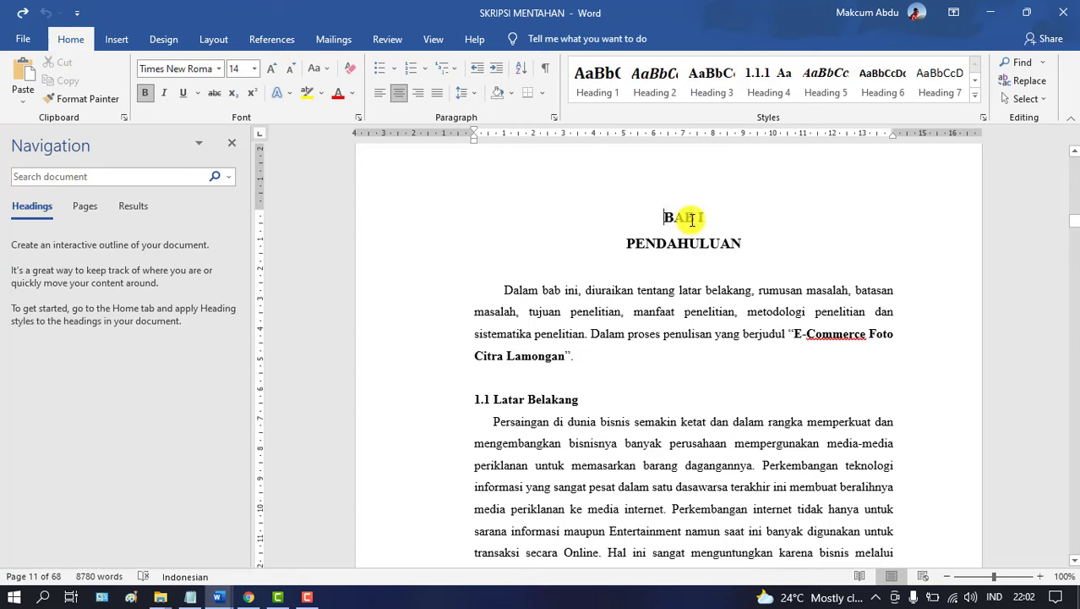
{"action": "left_click", "coordinate": [605, 93]}
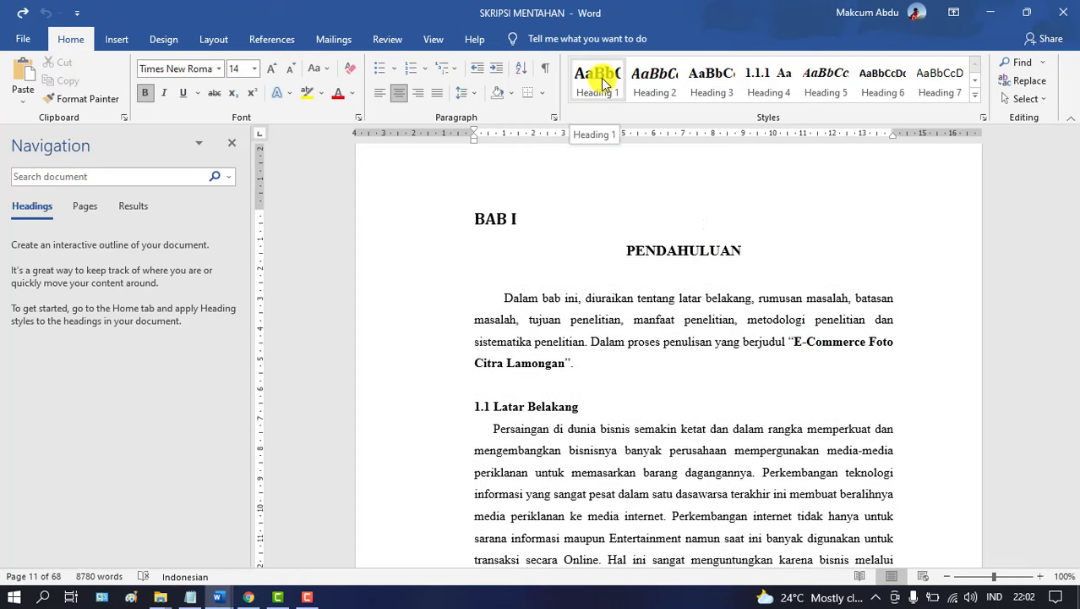
{"action": "right_click", "coordinate": [605, 81]}
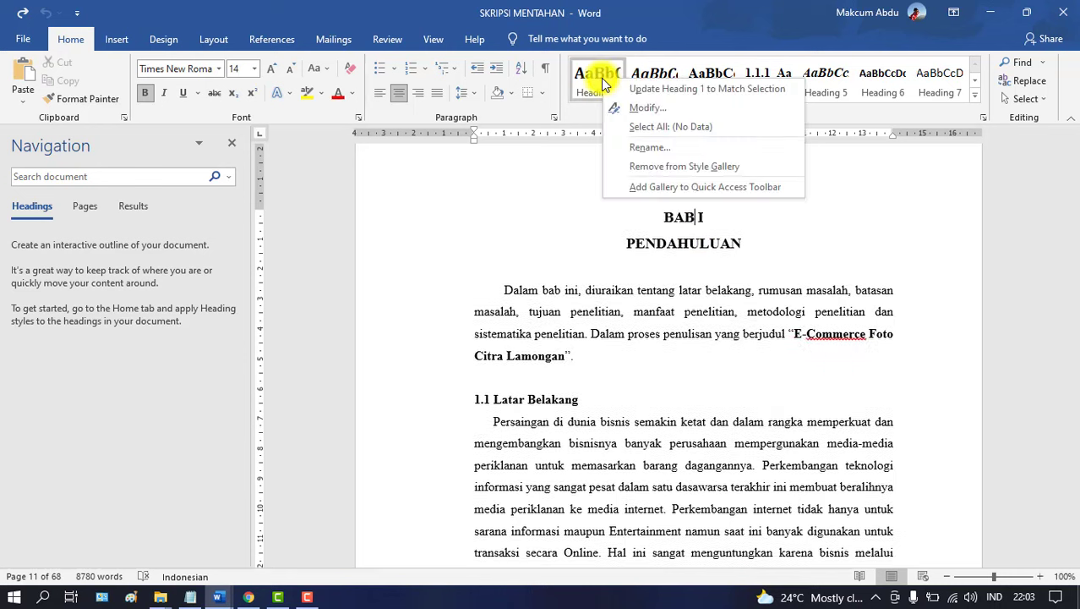
{"action": "left_click", "coordinate": [657, 89]}
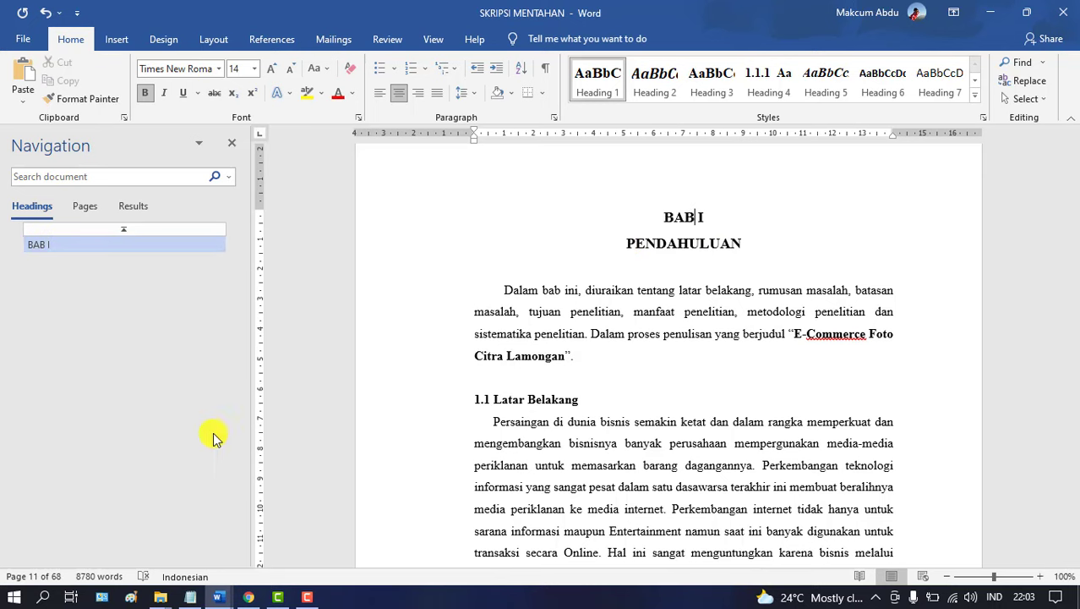
Check how BAB I PENDAHULUAN is listed in the heading outline of SKRIPSI 2015, and return to SKRIPSI MENTAHAN
{"action": "mouse_move", "coordinate": [218, 597]}
{"action": "left_click", "coordinate": [157, 551]}
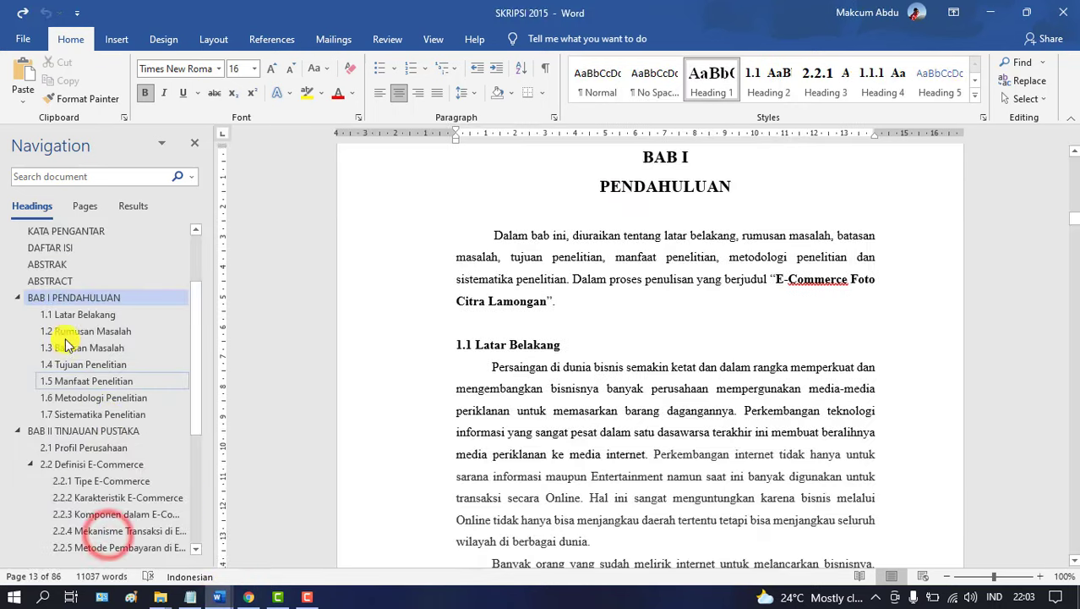
{"action": "mouse_move", "coordinate": [218, 597]}
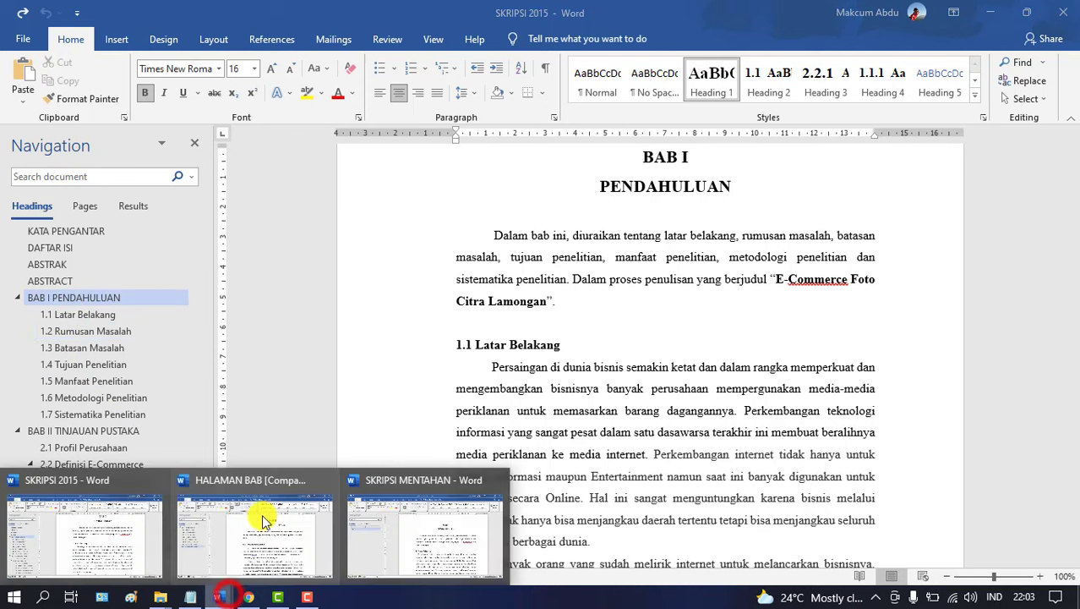
{"action": "left_click", "coordinate": [377, 524]}
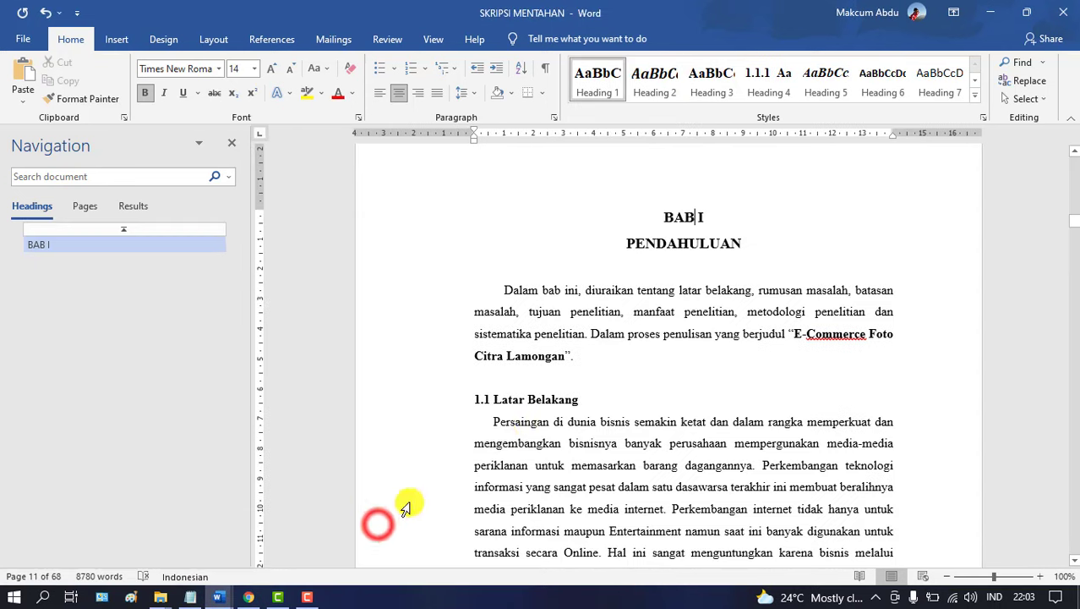
Merge BAB I and PENDAHULUAN into one heading paragraph, separated by a manual line break instead of a paragraph mark
{"action": "left_click", "coordinate": [708, 215]}
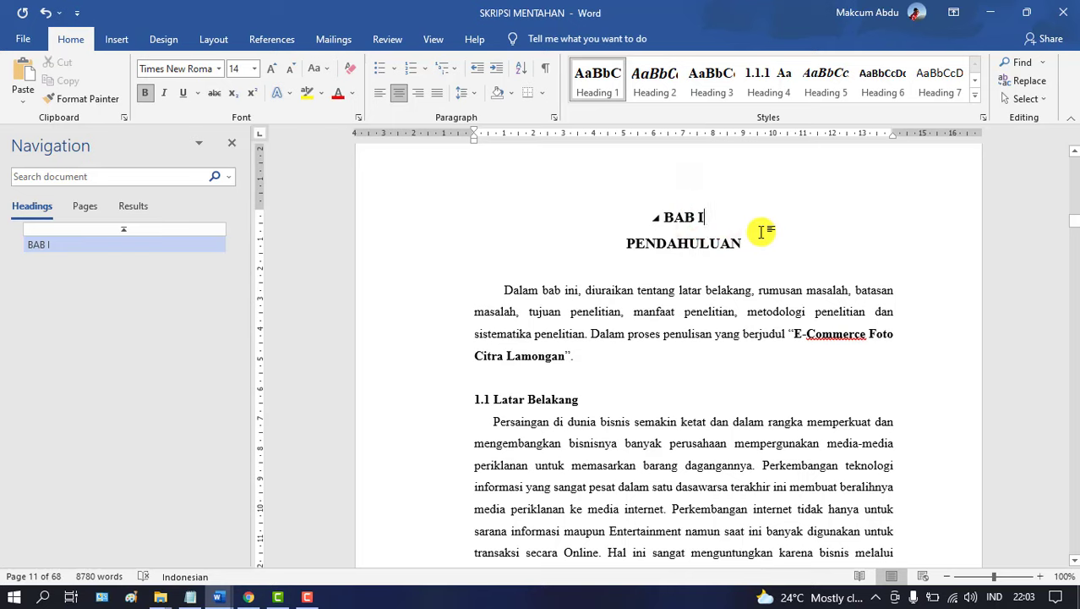
{"action": "left_click", "coordinate": [710, 218]}
{"action": "key", "text": "Delete"}
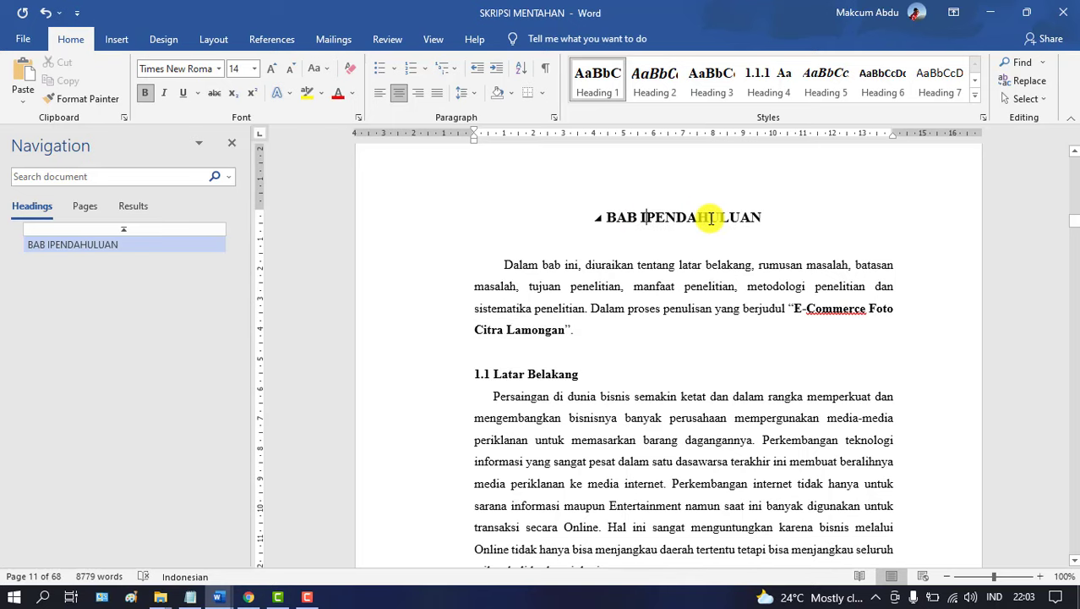
{"action": "key", "text": "shift+Return"}
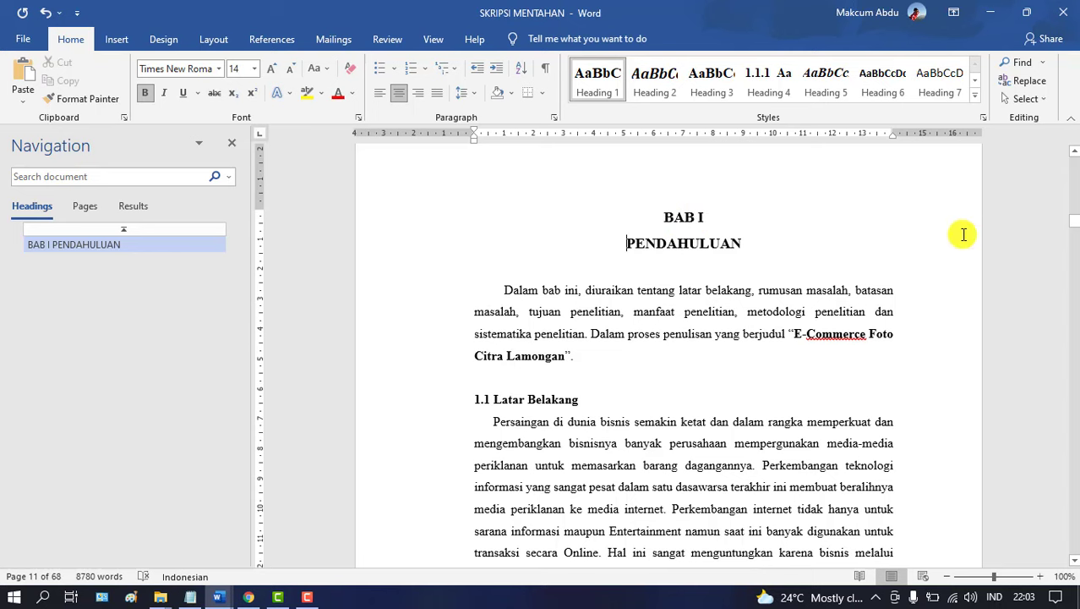
Merge BAB II and TINJAUAN PUSTAKA into one paragraph with a manual line break and apply Heading 1 to it
{"action": "left_click", "coordinate": [1077, 251]}
{"action": "left_click", "coordinate": [1076, 250]}
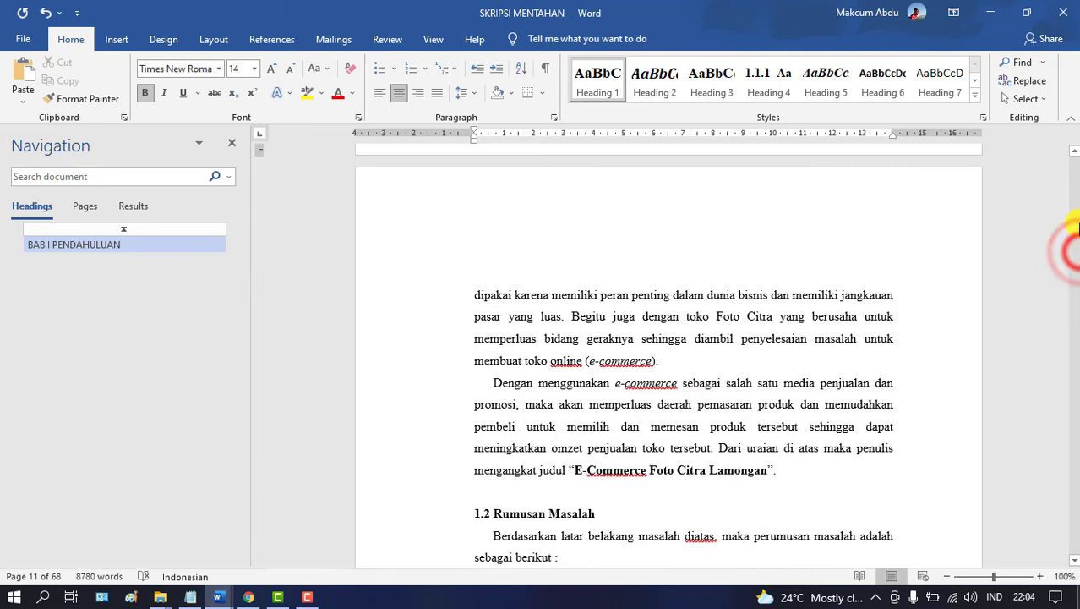
{"action": "left_click_drag", "start_coordinate": [1076, 229], "coordinate": [1075, 253]}
{"action": "left_click", "coordinate": [1074, 558]}
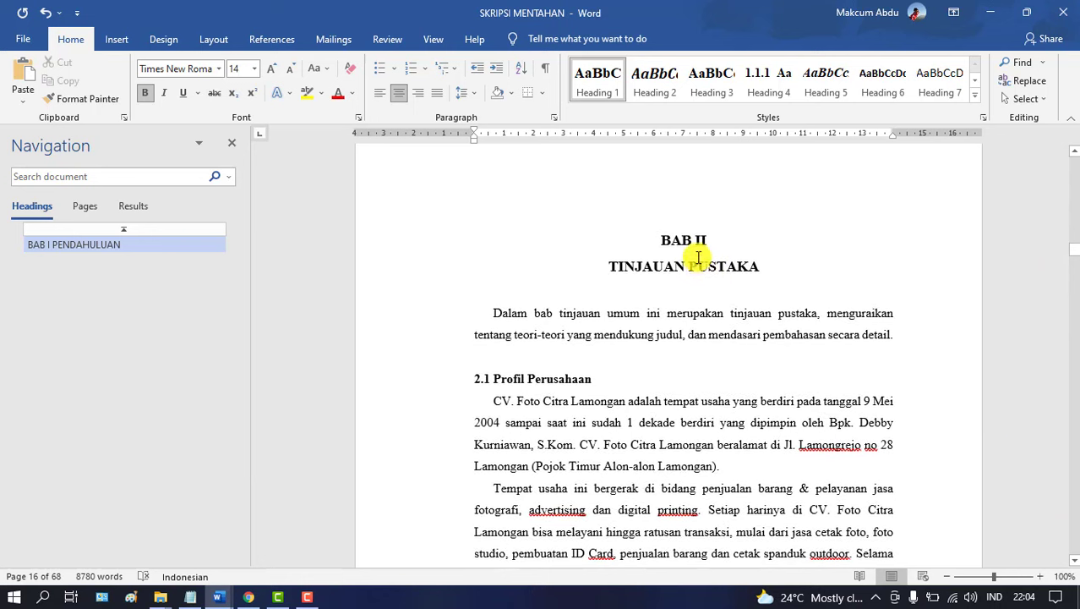
{"action": "left_click", "coordinate": [708, 240]}
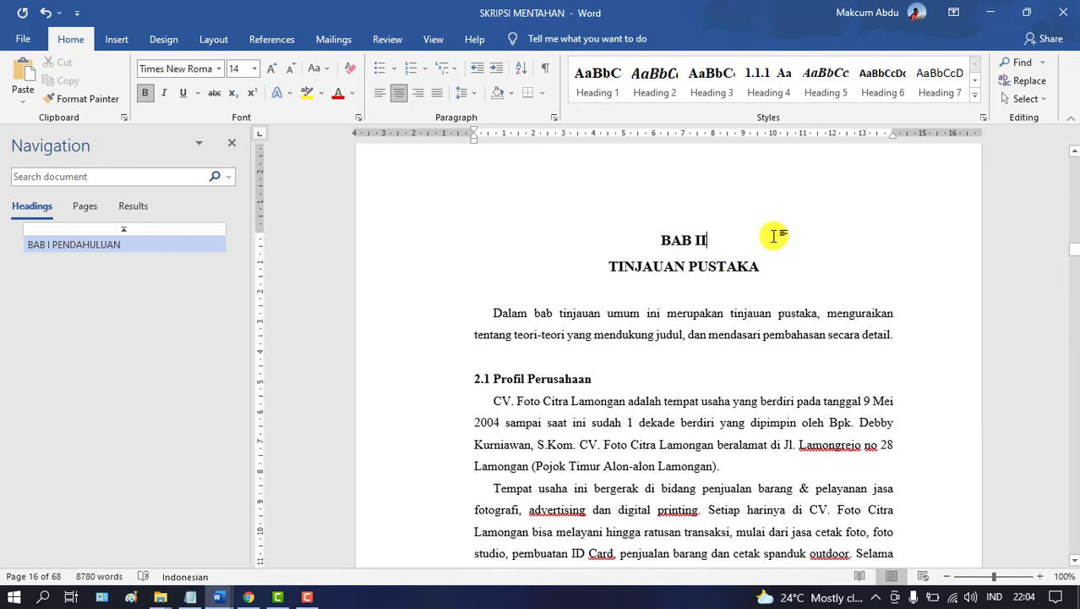
{"action": "key", "text": "Delete"}
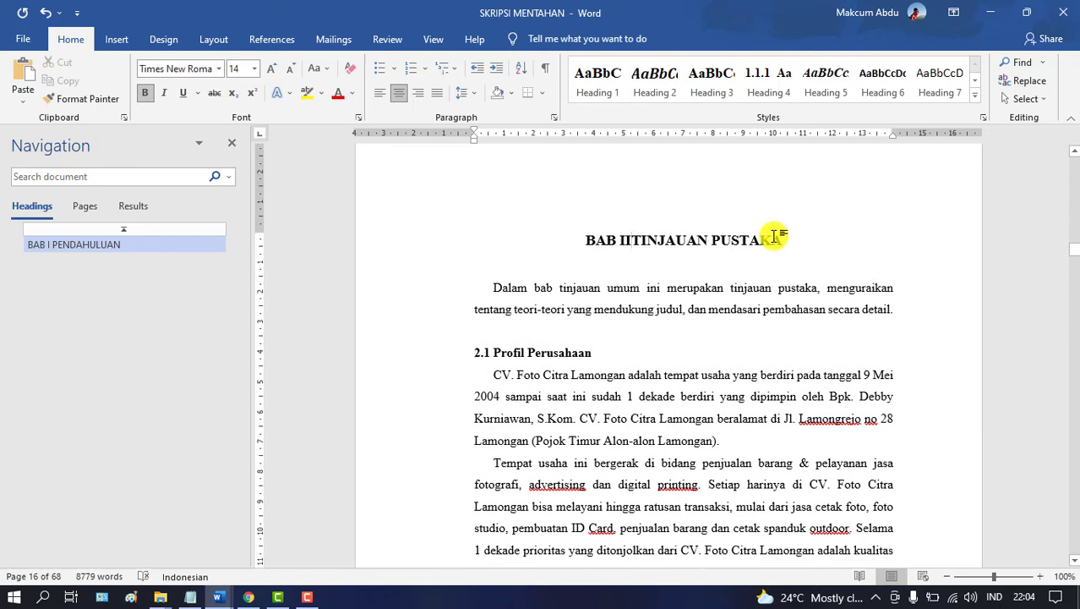
{"action": "key", "text": "Return"}
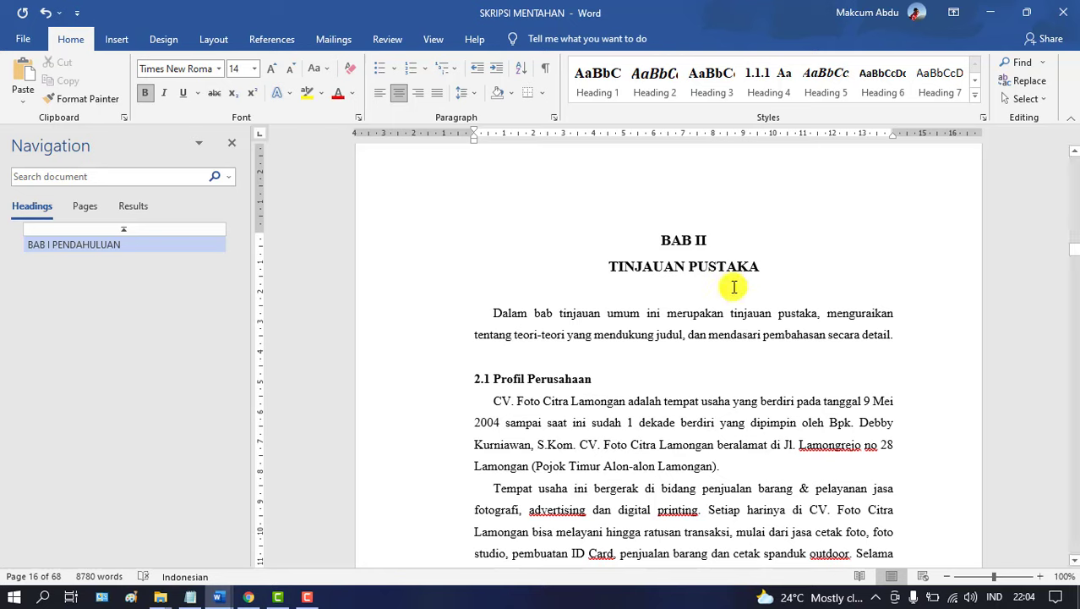
{"action": "left_click", "coordinate": [603, 93]}
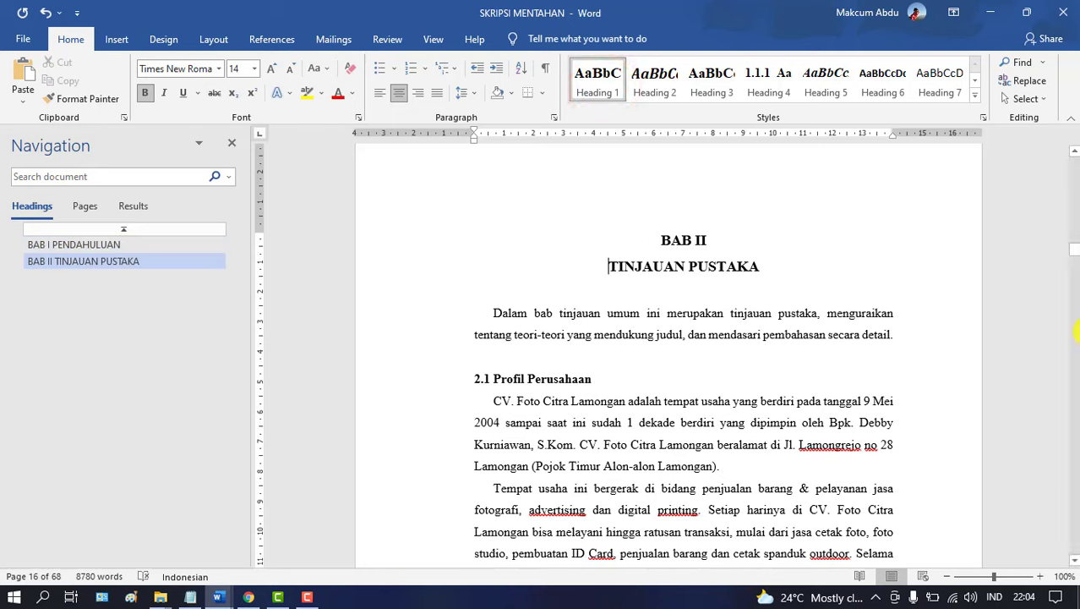
Merge BAB III and ANALISA DAN PERANCANGAN SISTEM into one paragraph with a manual line break and apply Heading 1
{"action": "left_click", "coordinate": [1074, 330]}
{"action": "left_click_drag", "start_coordinate": [1074, 330], "coordinate": [1067, 308]}
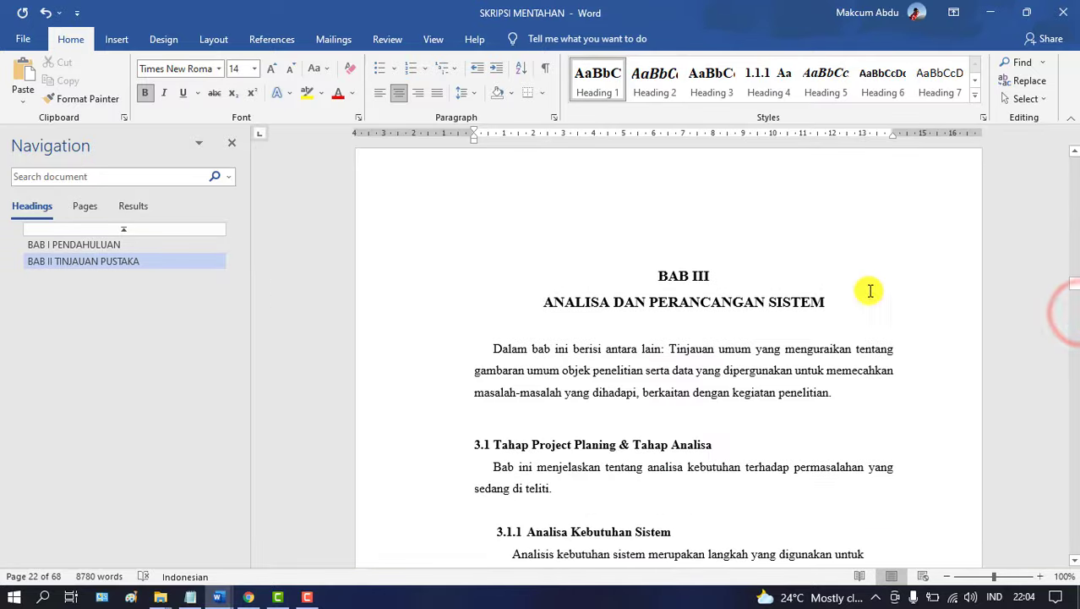
{"action": "left_click", "coordinate": [716, 274]}
{"action": "key", "text": "Delete"}
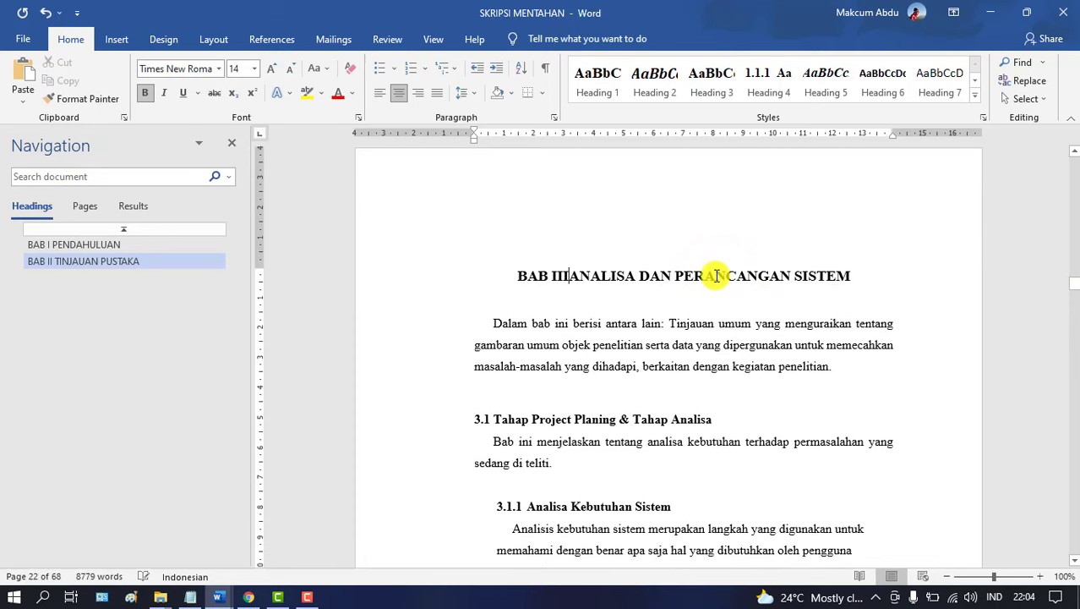
{"action": "key", "text": "Return"}
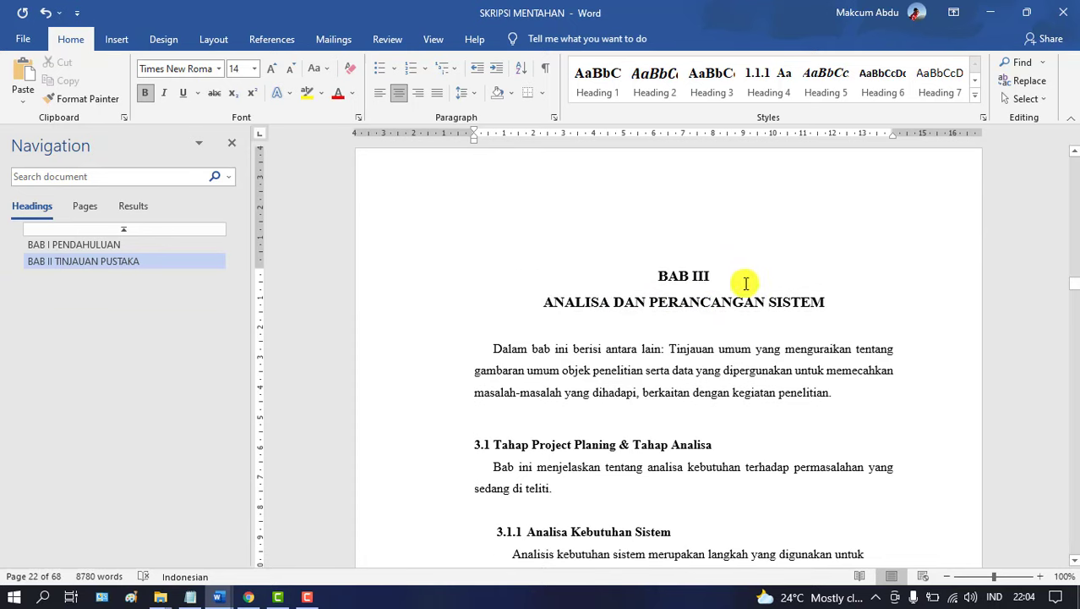
{"action": "left_click", "coordinate": [594, 78]}
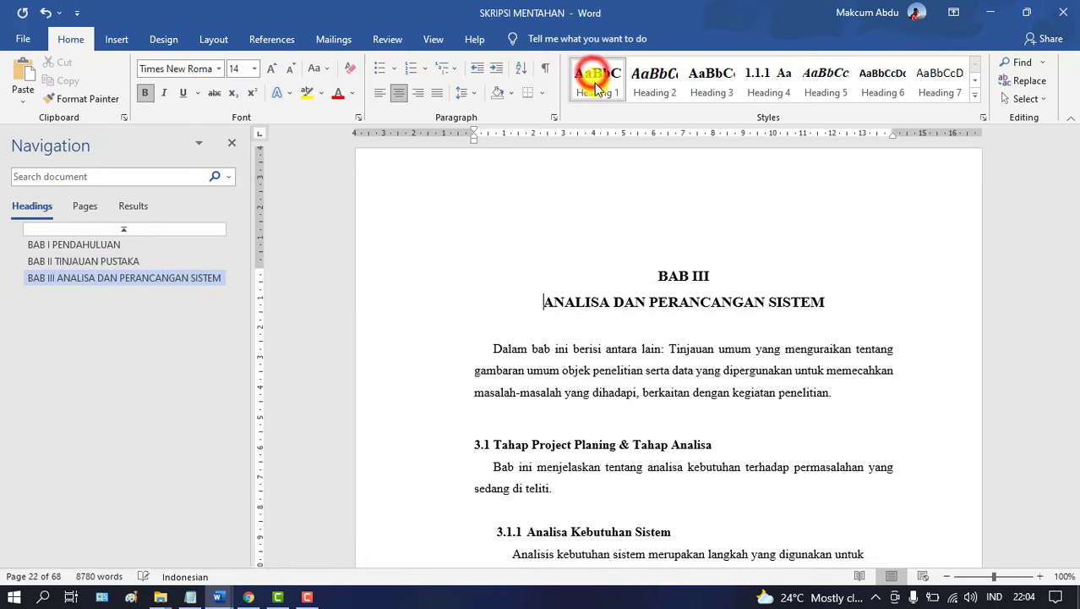
Merge BAB IV and IMPLEMENTASI DAN PEMBAHASAN into one paragraph with a manual line break and apply Heading 1
{"action": "left_click", "coordinate": [1074, 338]}
{"action": "left_click", "coordinate": [1075, 339]}
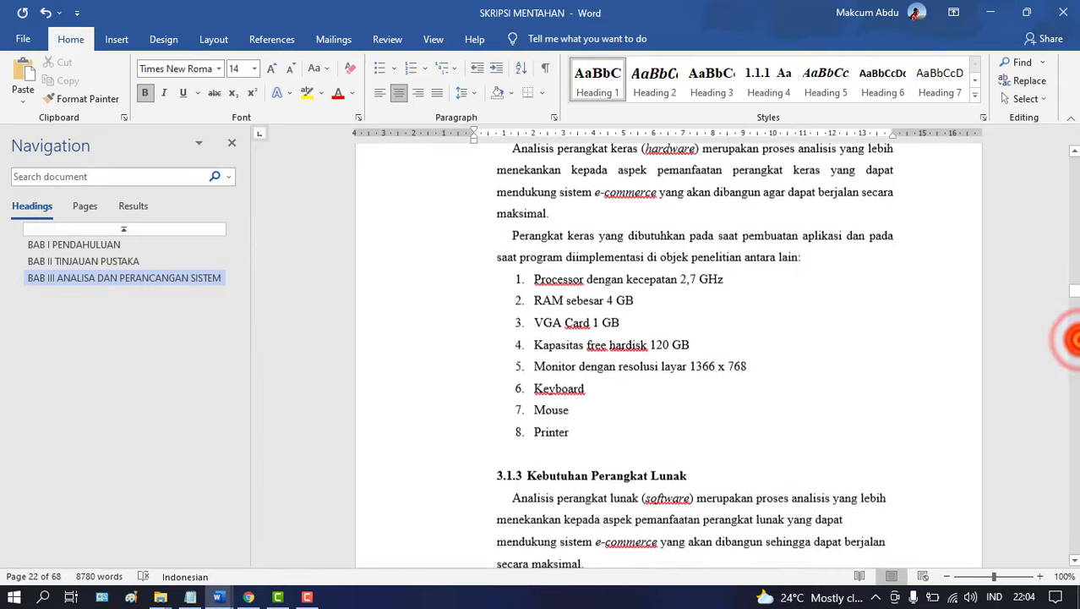
{"action": "left_click", "coordinate": [1075, 339]}
{"action": "left_click", "coordinate": [1075, 340]}
{"action": "left_click", "coordinate": [1076, 340]}
{"action": "left_click", "coordinate": [1075, 340]}
{"action": "left_click_drag", "start_coordinate": [1075, 340], "coordinate": [1032, 366]}
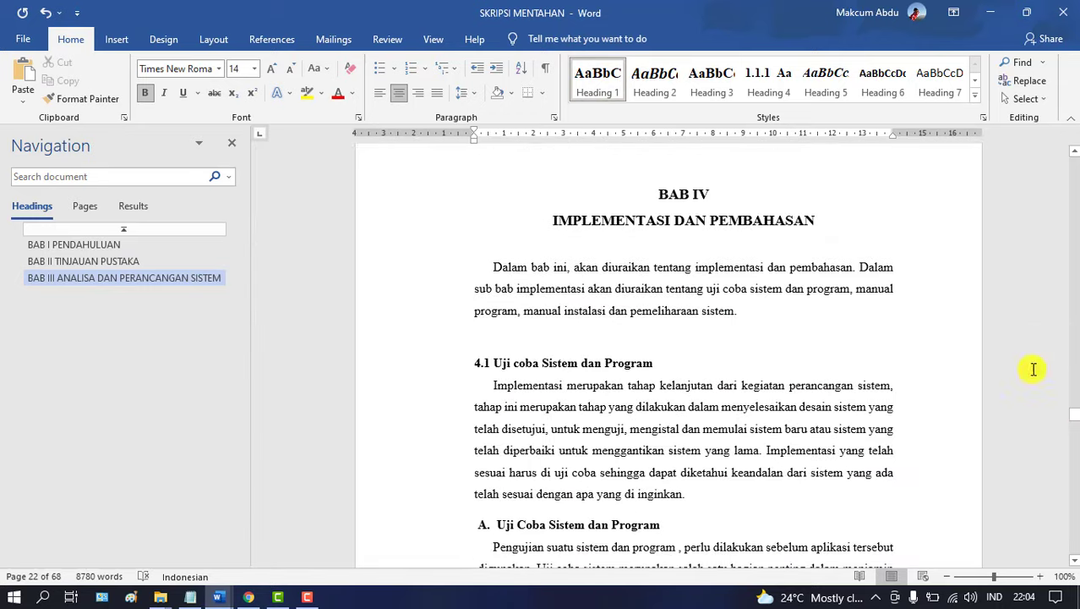
{"action": "left_click", "coordinate": [718, 200]}
{"action": "key", "text": "Delete"}
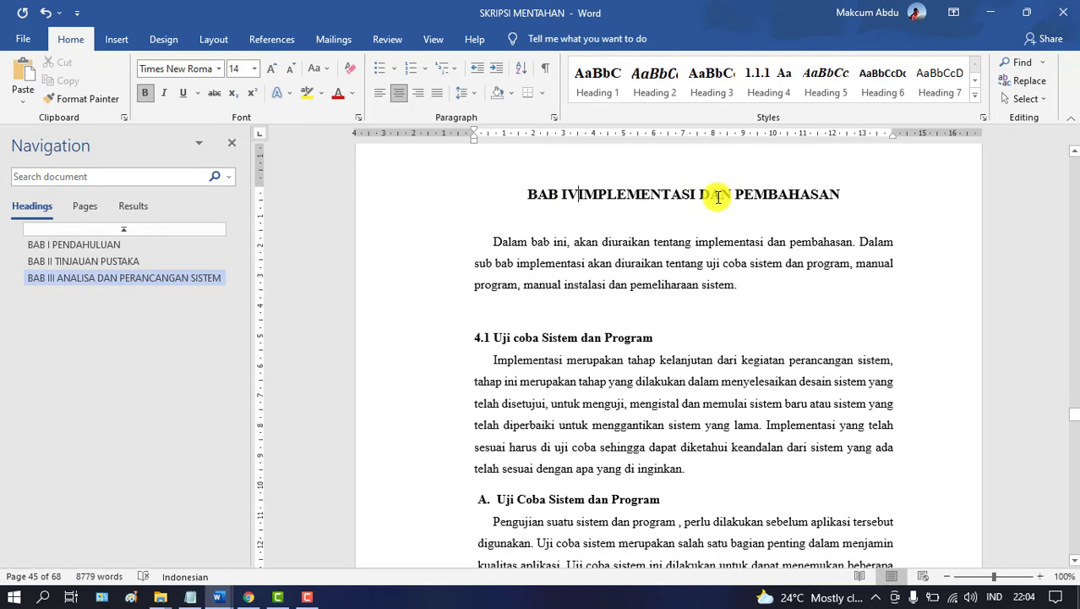
{"action": "key", "text": "Return"}
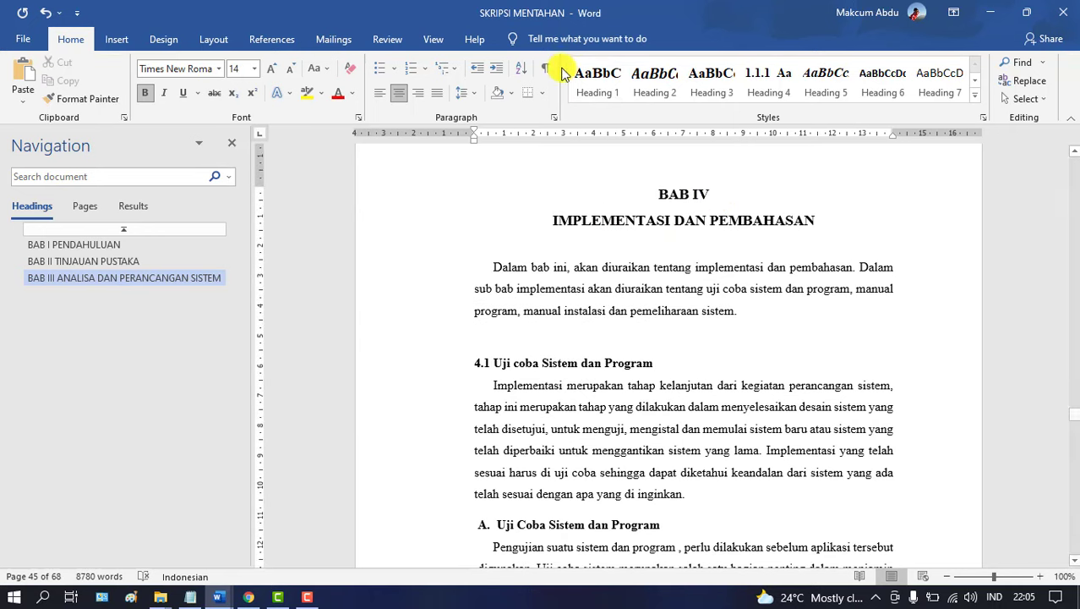
{"action": "left_click", "coordinate": [597, 77]}
Make BAB V and KESIMPULAN DAN SARAN one Heading 1 paragraph with a manual line break and no first-line indent
{"action": "left_click", "coordinate": [1075, 470]}
{"action": "left_click", "coordinate": [1075, 469]}
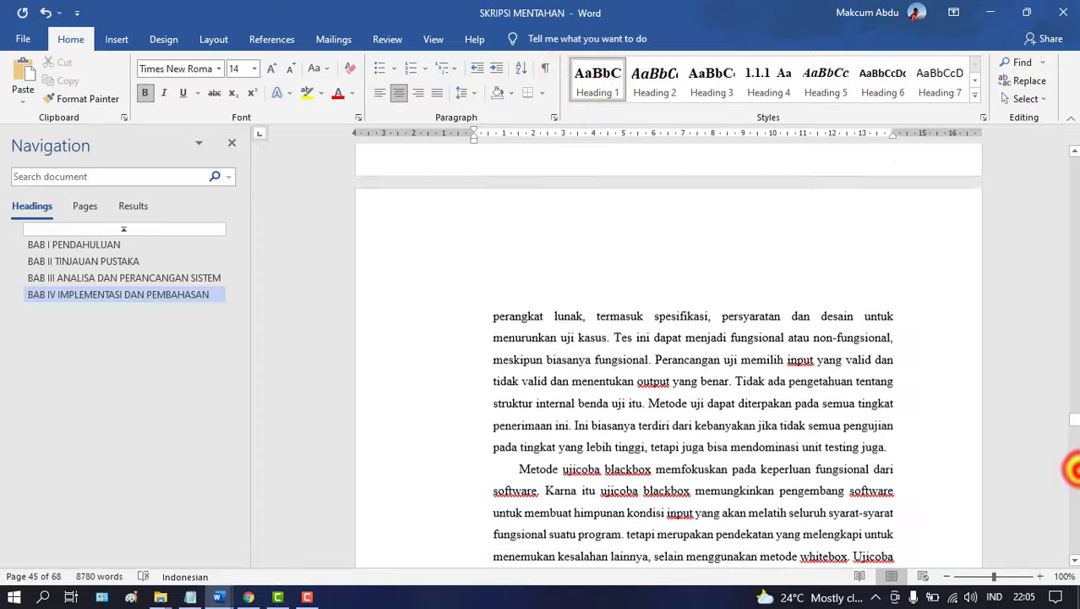
{"action": "left_click", "coordinate": [1075, 470]}
{"action": "left_click", "coordinate": [1075, 472]}
{"action": "left_click", "coordinate": [1077, 470]}
{"action": "left_click_drag", "start_coordinate": [1076, 432], "coordinate": [1076, 541]}
{"action": "left_click", "coordinate": [742, 281]}
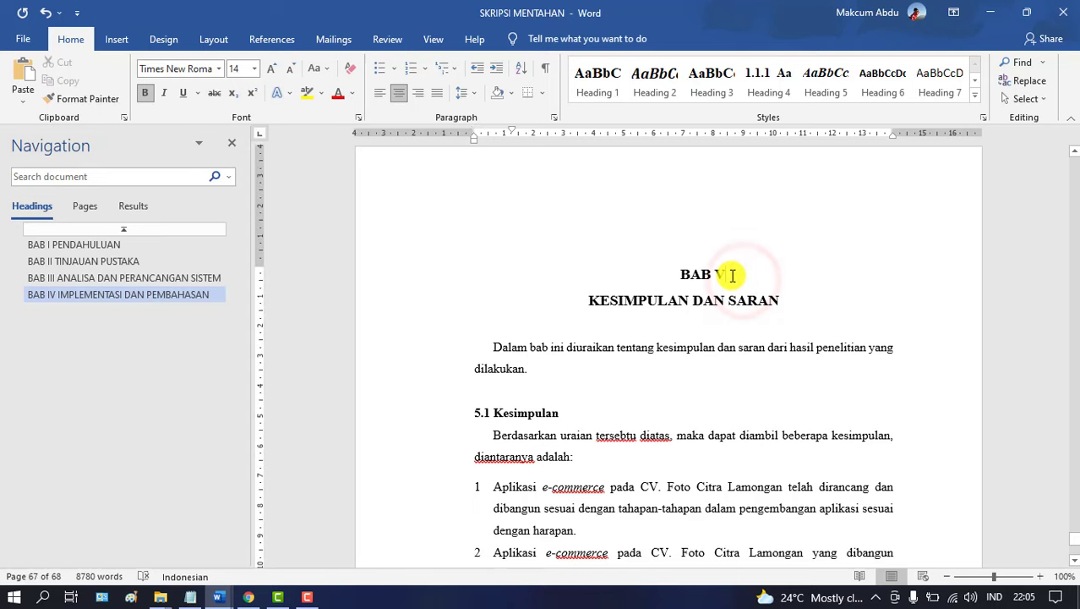
{"action": "key", "text": "Delete"}
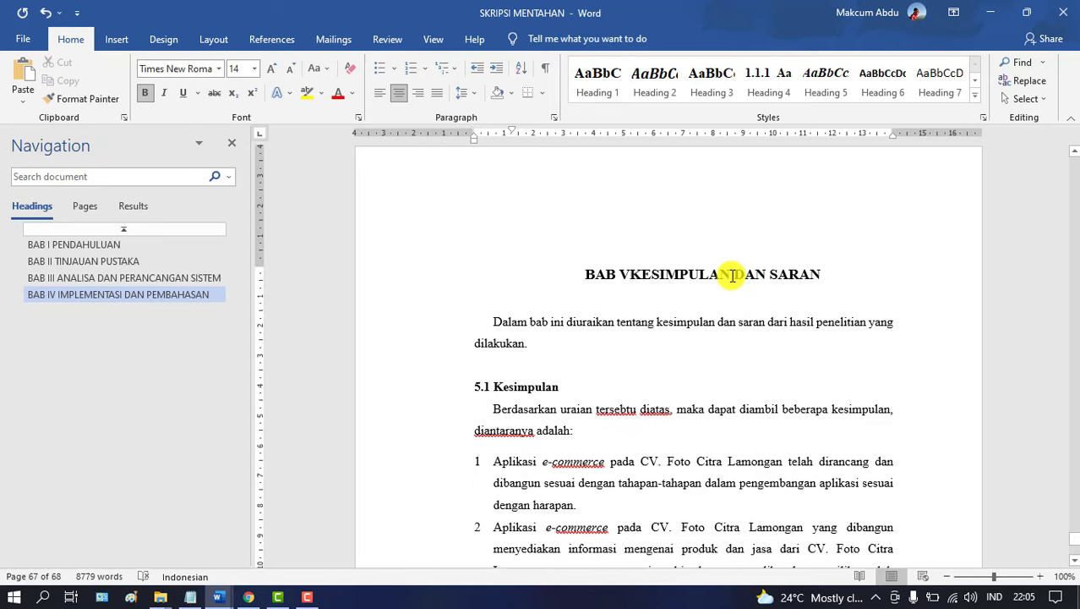
{"action": "key", "text": "Return"}
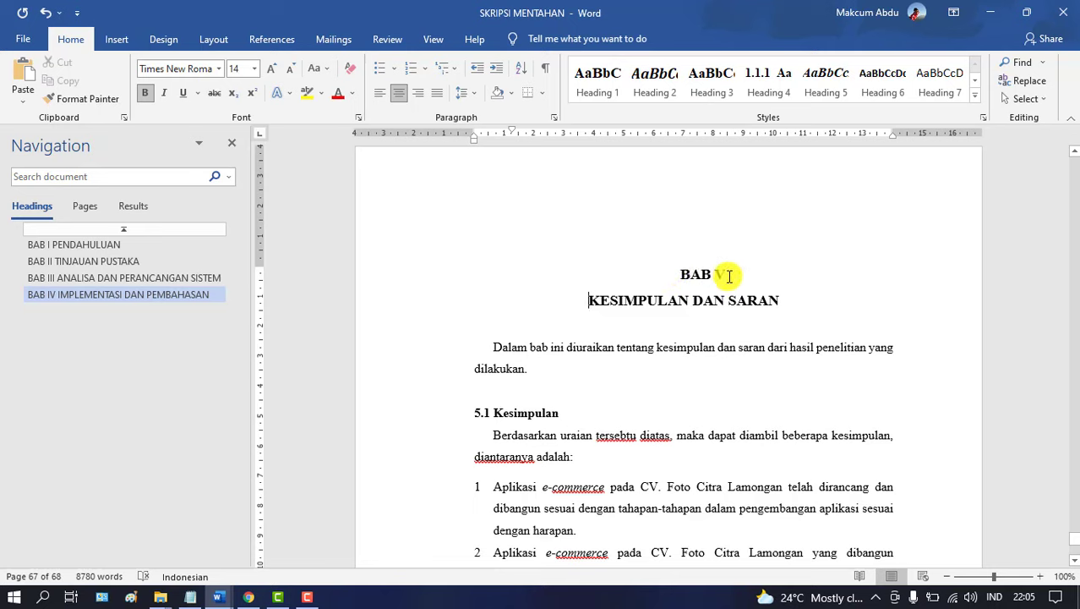
{"action": "left_click_drag", "start_coordinate": [510, 134], "coordinate": [475, 133]}
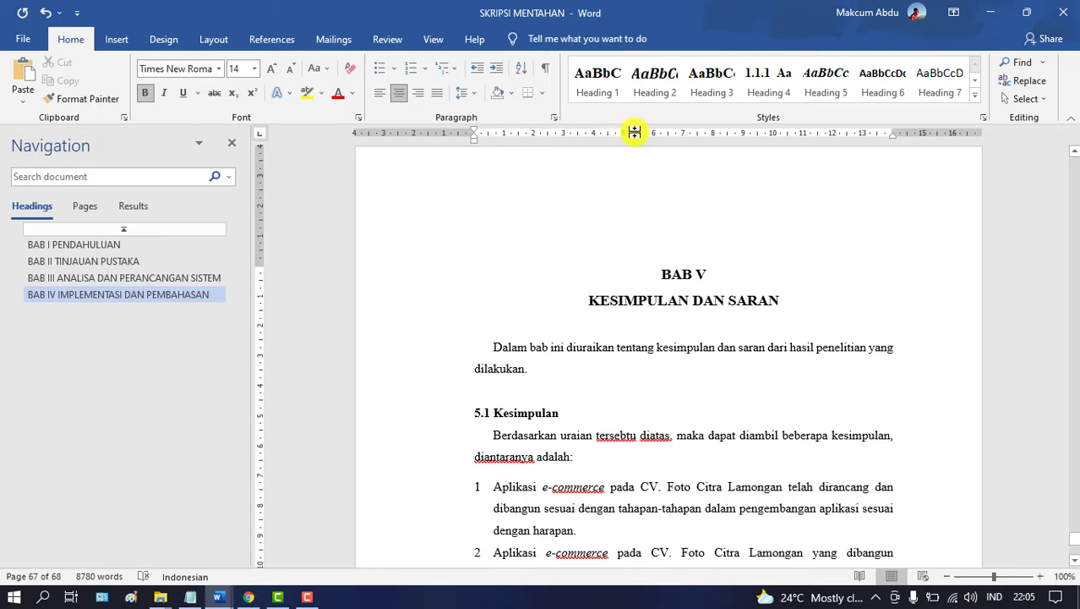
{"action": "left_click", "coordinate": [599, 80]}
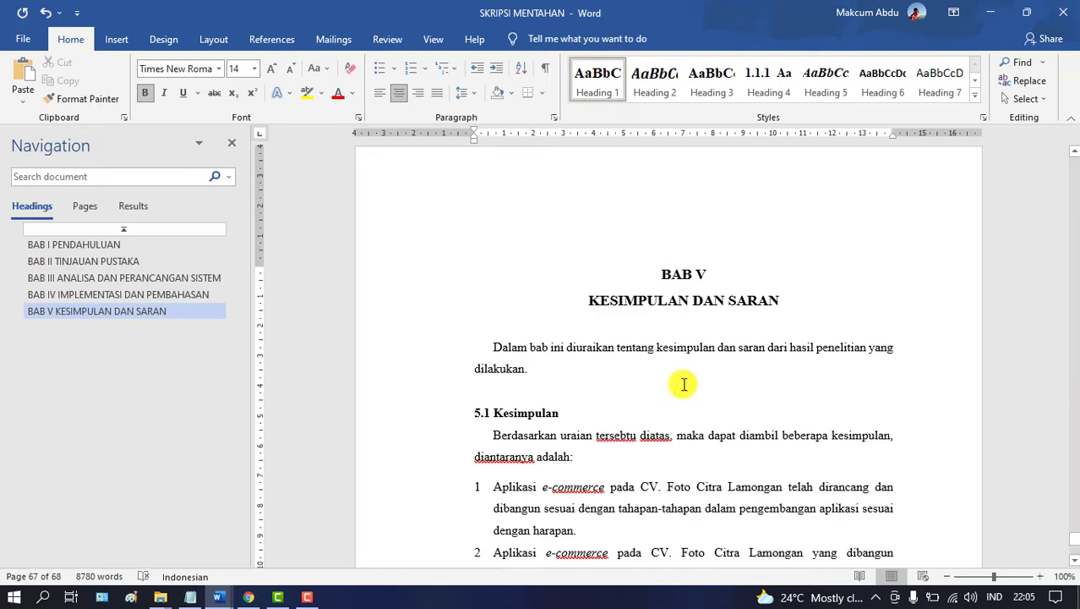
Apply Heading 1 to the DAFTAR PUSTAKA title on the last page
{"action": "left_click", "coordinate": [1078, 404]}
{"action": "mouse_move", "coordinate": [1076, 539]}
{"action": "left_mouse_down"}
{"action": "mouse_move", "coordinate": [1078, 554]}
{"action": "mouse_move", "coordinate": [1077, 536]}
{"action": "left_mouse_up"}
{"action": "scroll", "coordinate": [1015, 423], "scroll_direction": "up", "scroll_amount": 3}
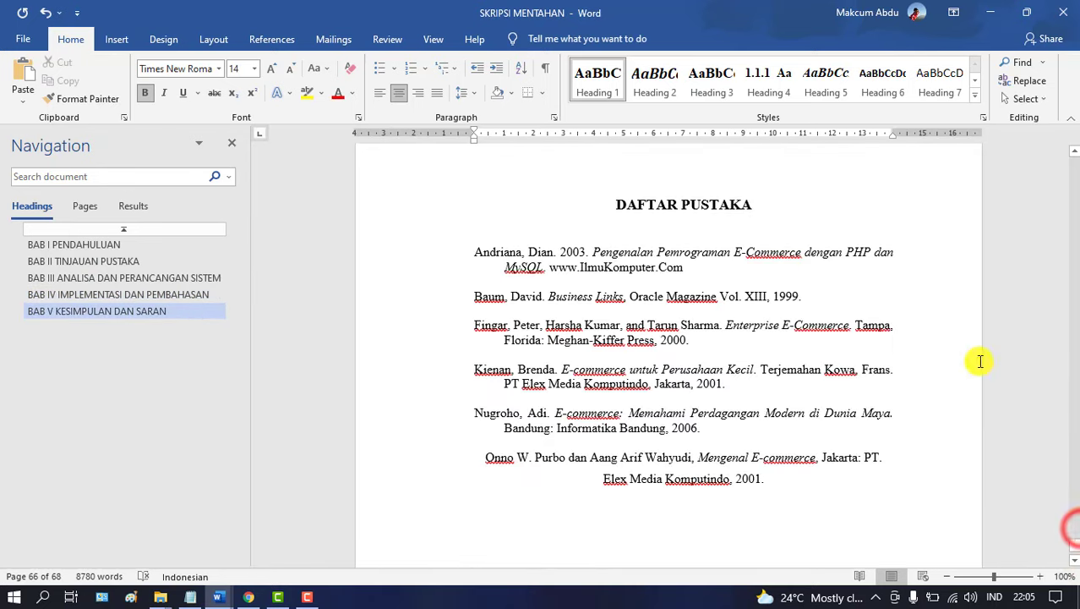
{"action": "left_click", "coordinate": [680, 193]}
{"action": "left_click", "coordinate": [598, 82]}
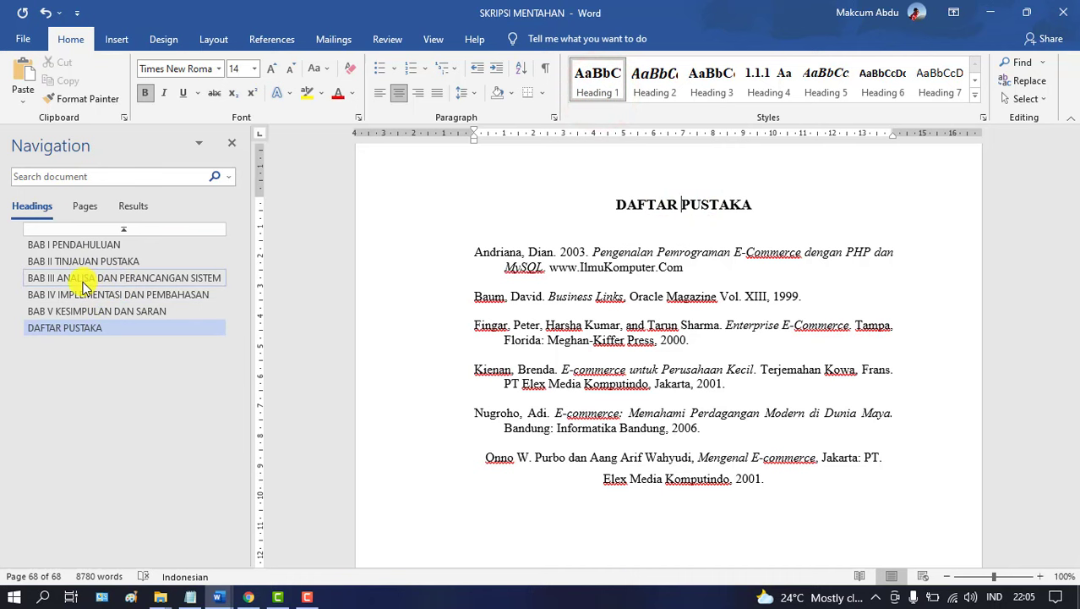
Make 1.1 Latar Belakang in BAB I a Heading 2, updating that style to match the line's existing formatting
{"action": "left_click", "coordinate": [63, 245]}
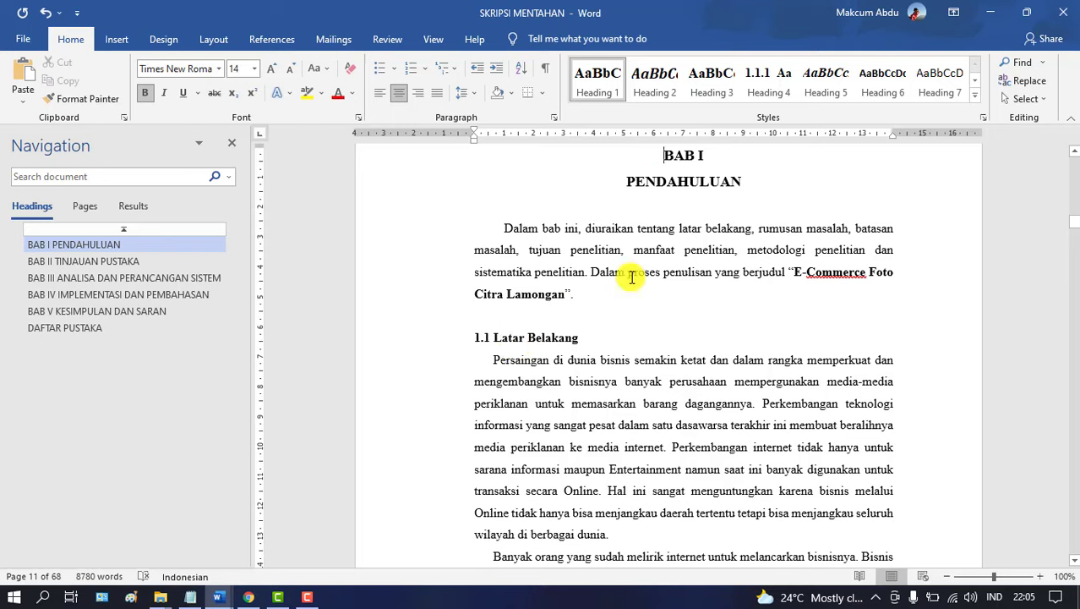
{"action": "left_click", "coordinate": [528, 339]}
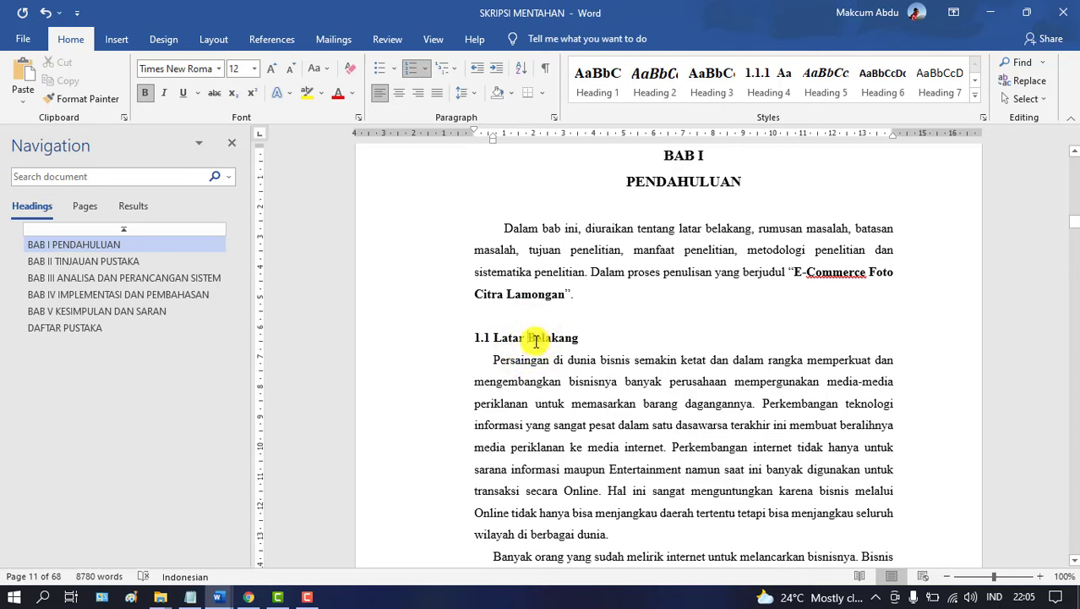
{"action": "right_click", "coordinate": [661, 82]}
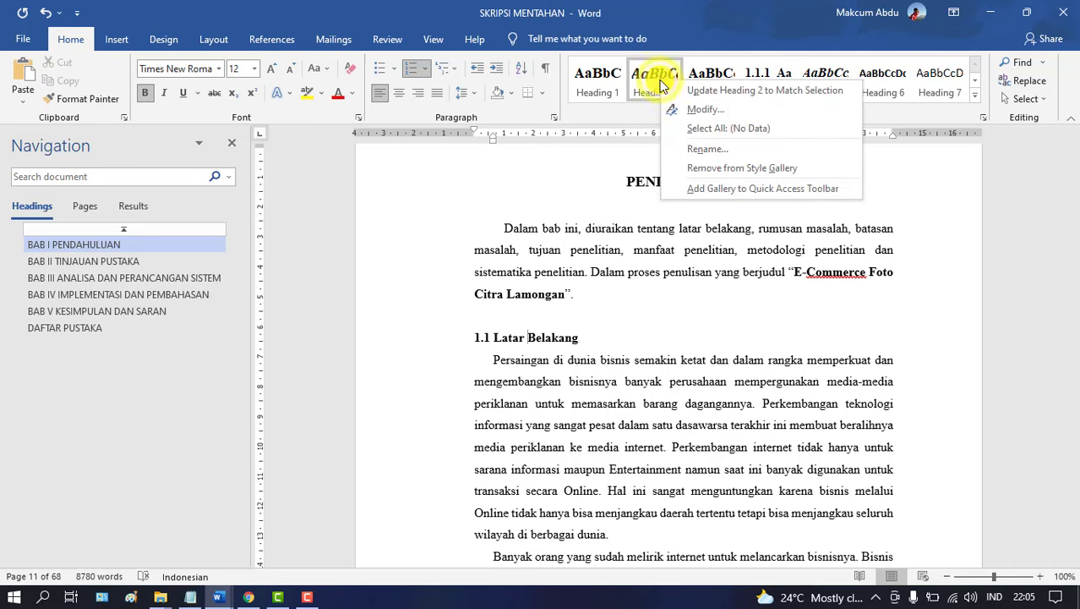
{"action": "left_click", "coordinate": [792, 91]}
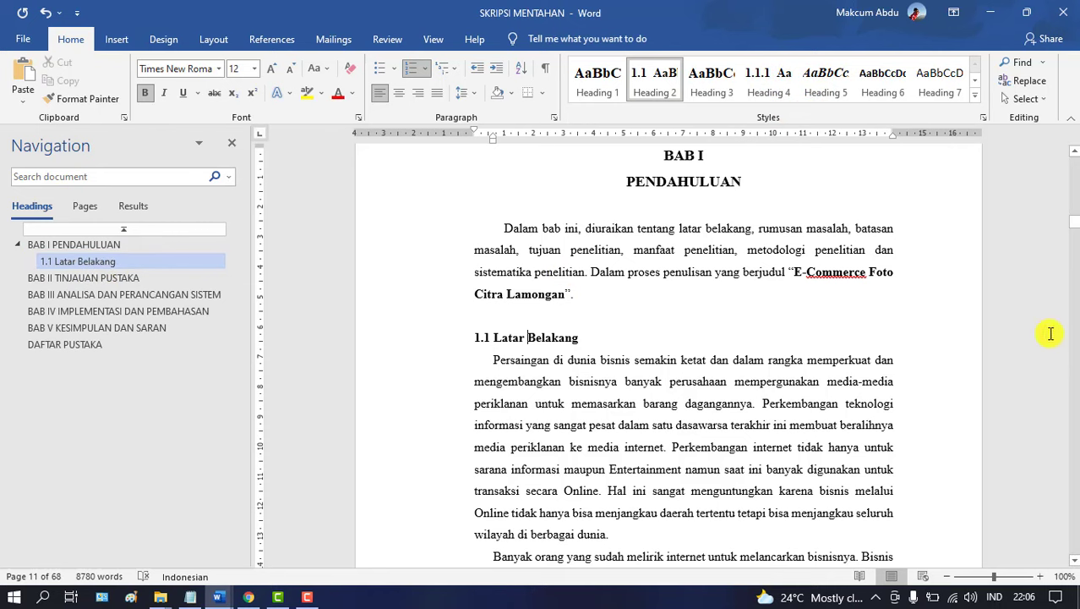
Apply Heading 2 to the 1.2 Rumusan Masalah subheading in BAB I
{"action": "left_click", "coordinate": [1075, 279]}
{"action": "left_click", "coordinate": [1076, 279]}
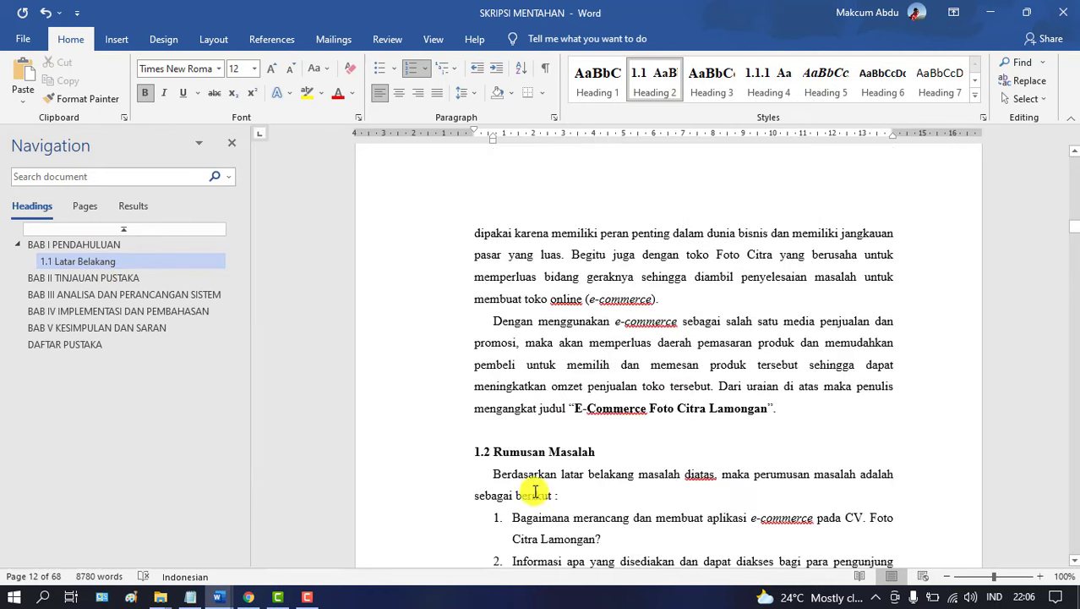
{"action": "left_click", "coordinate": [538, 459]}
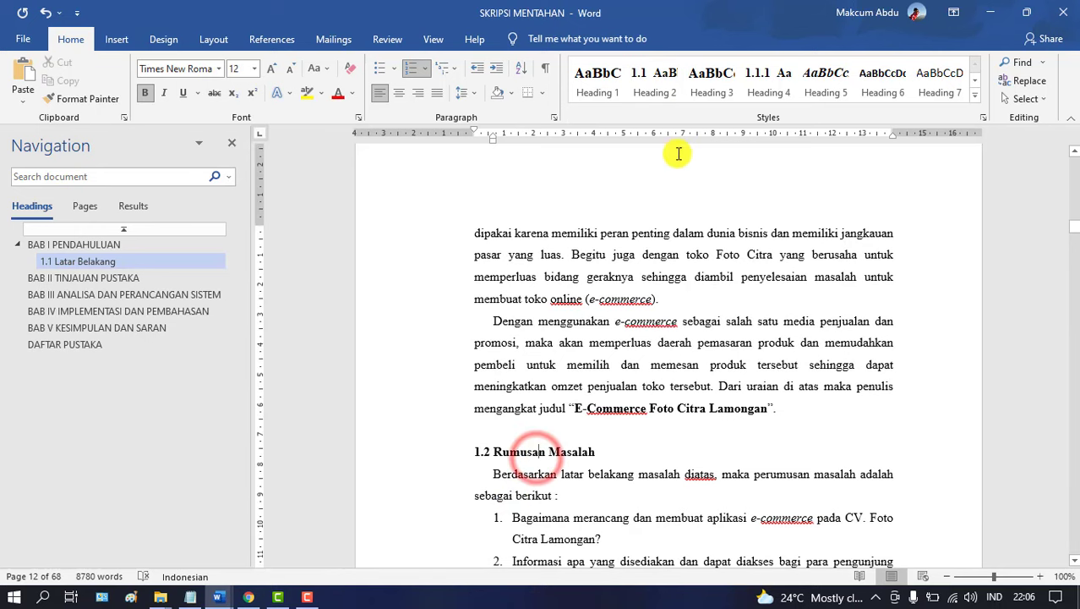
{"action": "left_click", "coordinate": [655, 84]}
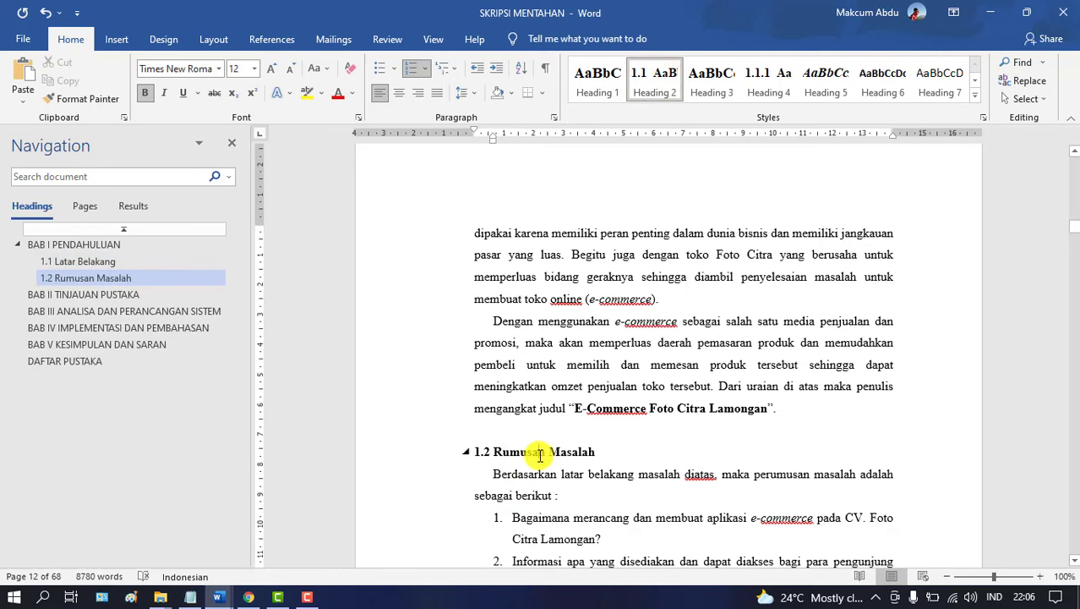
Reapply Heading 2 to the 1.2 Rumusan Masalah subheading in BAB I
{"action": "right_click", "coordinate": [644, 82]}
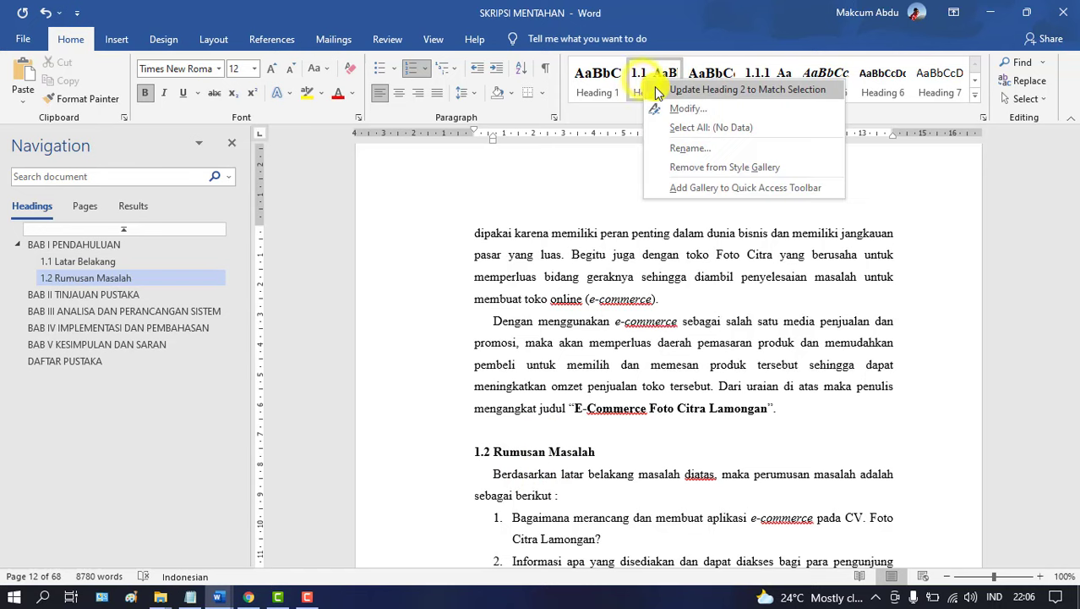
{"action": "left_click", "coordinate": [554, 446]}
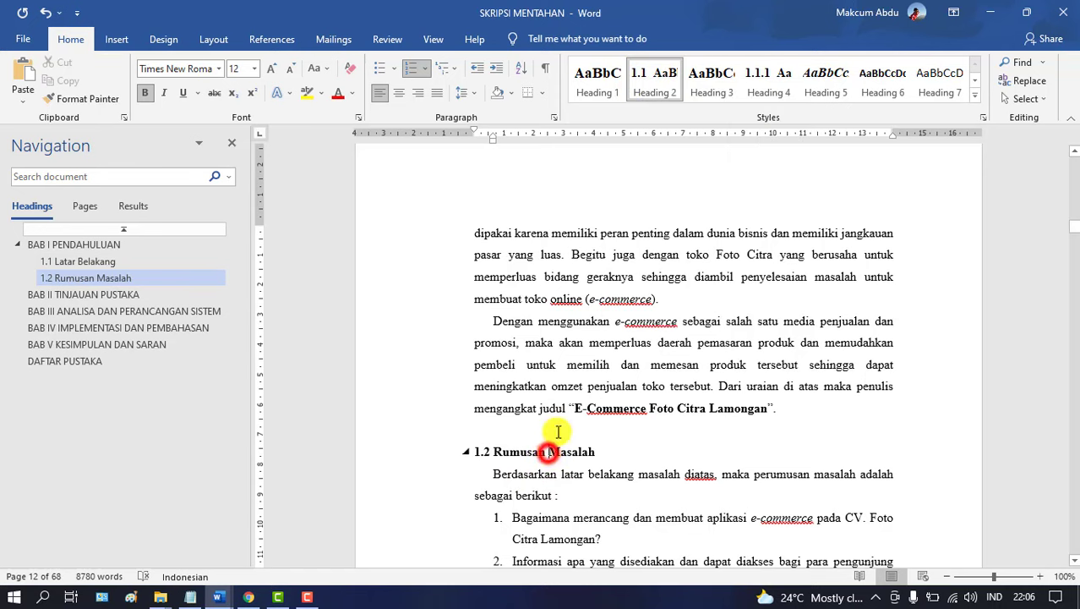
{"action": "left_click", "coordinate": [655, 78]}
Apply Heading 2 to the 1.3 Batasan Masalah and 1.4 Tujuan Penelitian subheadings in BAB I
{"action": "left_click", "coordinate": [1075, 356]}
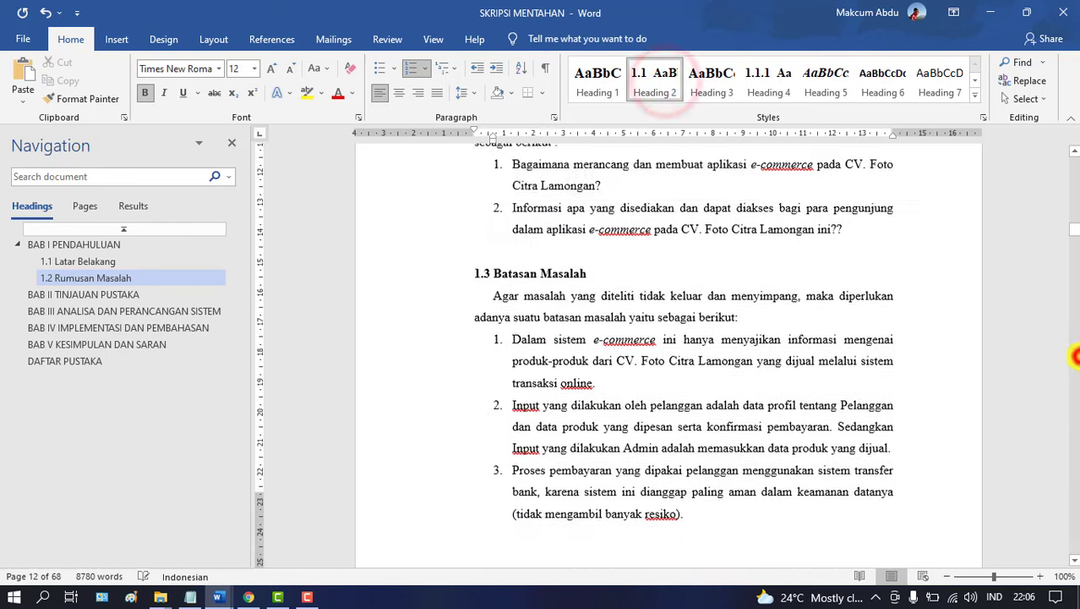
{"action": "left_click", "coordinate": [1076, 357]}
{"action": "left_click", "coordinate": [1076, 191]}
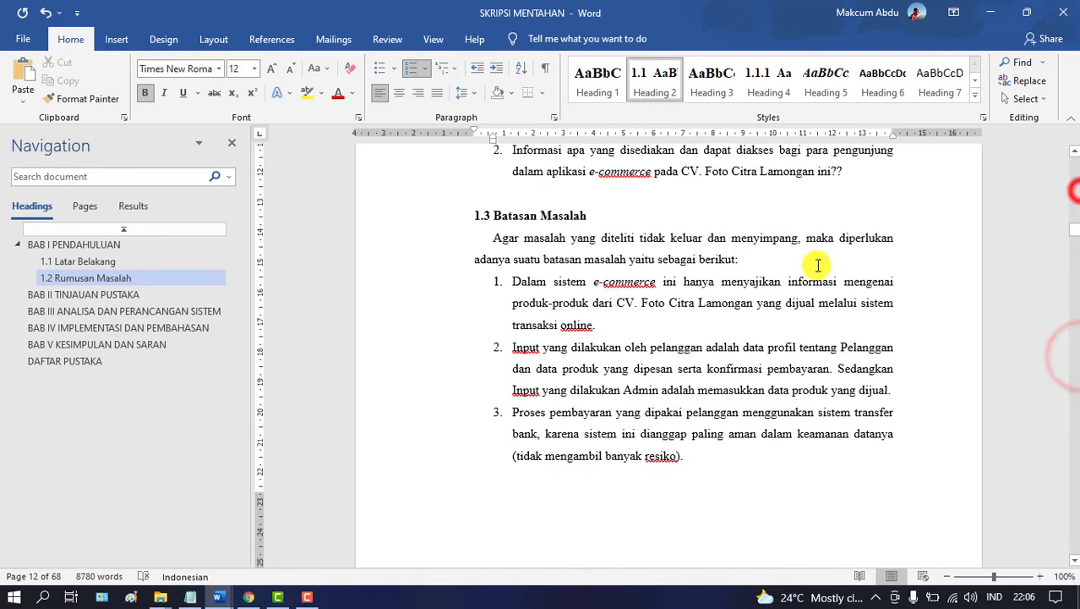
{"action": "left_click", "coordinate": [538, 218]}
{"action": "left_click", "coordinate": [655, 77]}
{"action": "left_click", "coordinate": [1075, 310]}
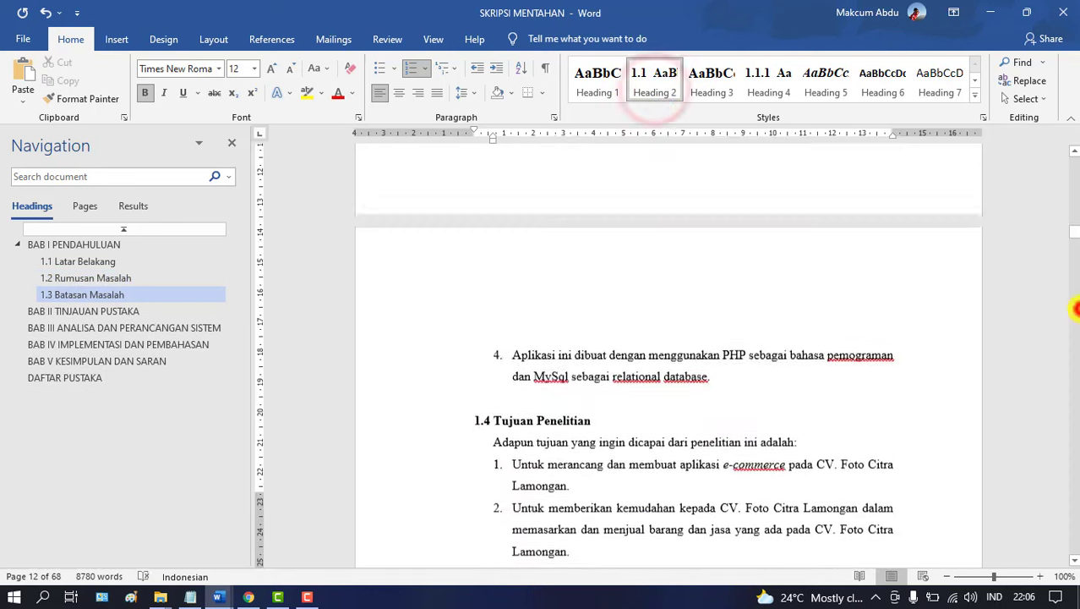
{"action": "left_click", "coordinate": [558, 376]}
{"action": "left_click", "coordinate": [658, 84]}
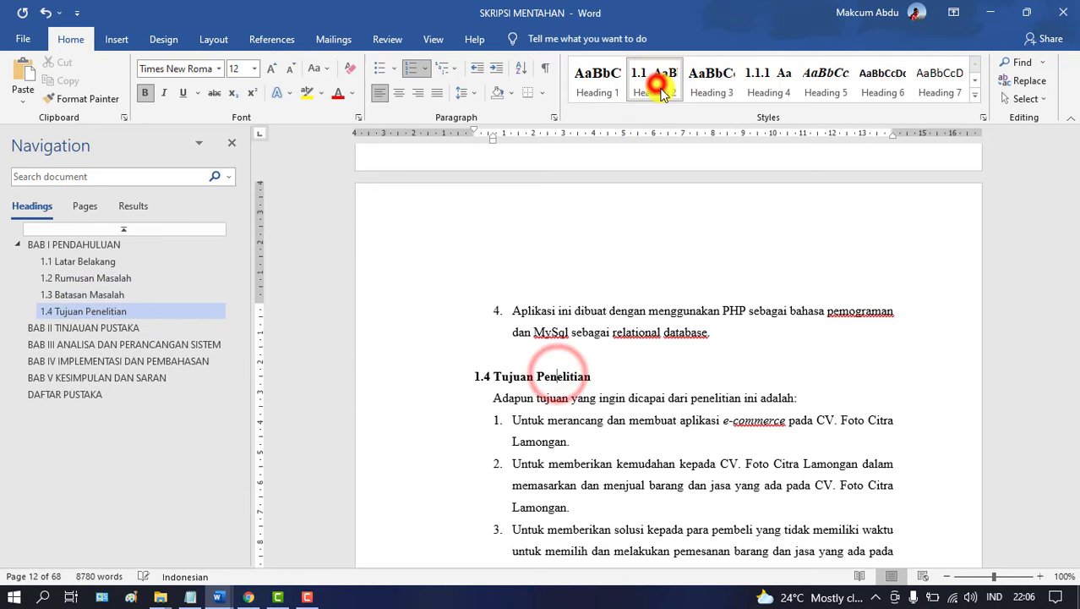
Apply Heading 2 to the 1.5 Manfaat Penelitian subheading in BAB I
{"action": "left_click", "coordinate": [1075, 300]}
{"action": "left_click", "coordinate": [1075, 300]}
{"action": "left_click", "coordinate": [1076, 209]}
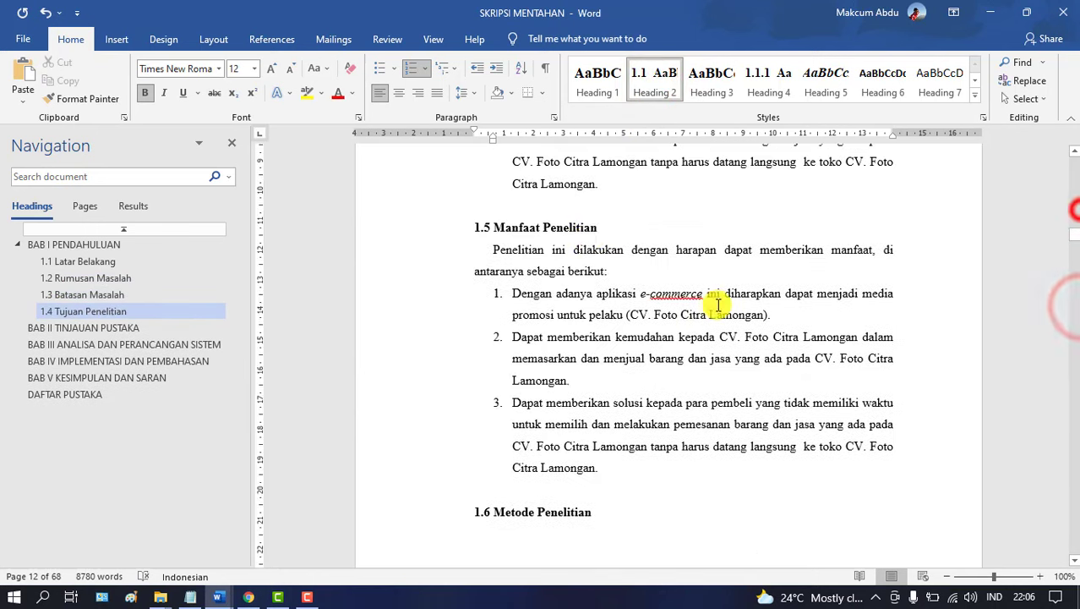
{"action": "left_click", "coordinate": [579, 227]}
{"action": "left_click", "coordinate": [664, 79]}
Apply Heading 2 to the 1.7 Sistematika Penulisan subheading at the end of BAB I
{"action": "left_click", "coordinate": [1074, 353]}
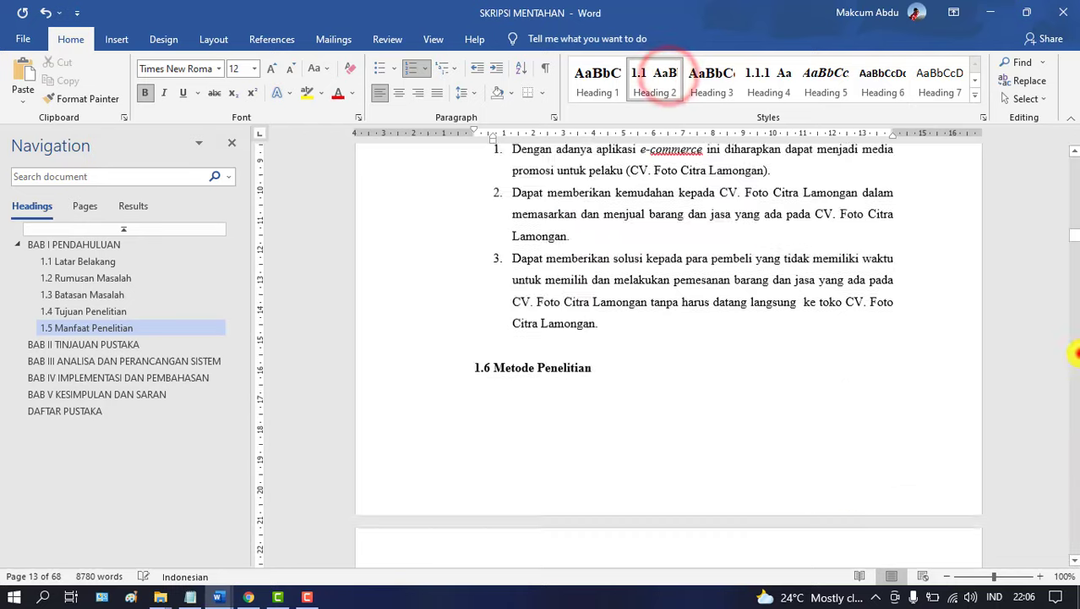
{"action": "left_click", "coordinate": [1074, 354]}
{"action": "left_click", "coordinate": [1075, 353]}
{"action": "left_click", "coordinate": [569, 328]}
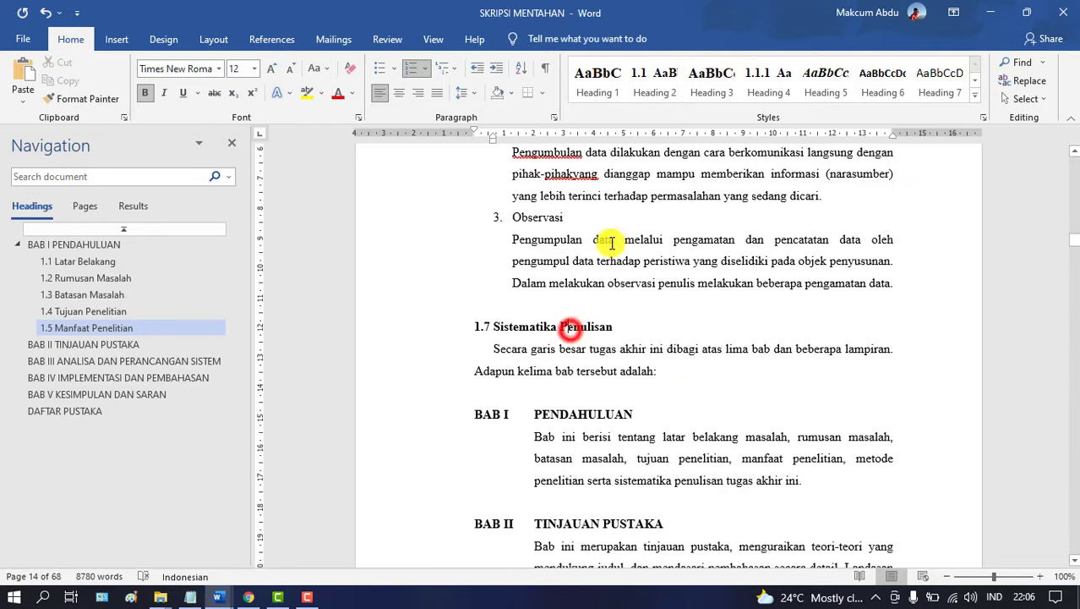
{"action": "left_click", "coordinate": [651, 83]}
Find the 2.1 Profil Perusahaan subheading at the start of the BAB II TINJAUAN PUSTAKA chapter
{"action": "left_click", "coordinate": [1072, 336]}
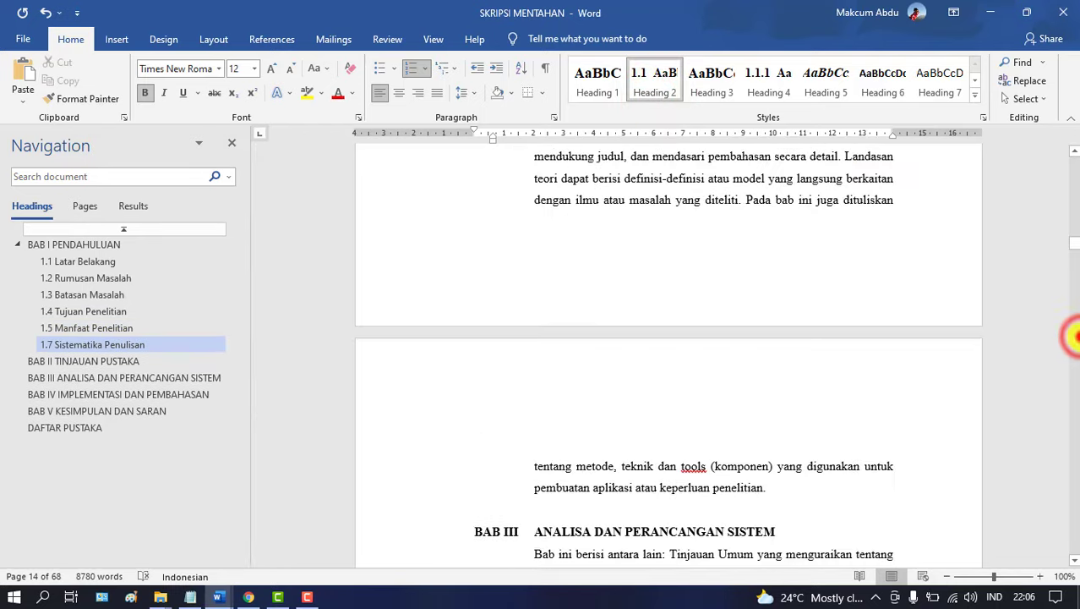
{"action": "left_click", "coordinate": [1072, 337]}
{"action": "left_click", "coordinate": [1072, 337]}
{"action": "left_click", "coordinate": [1072, 337]}
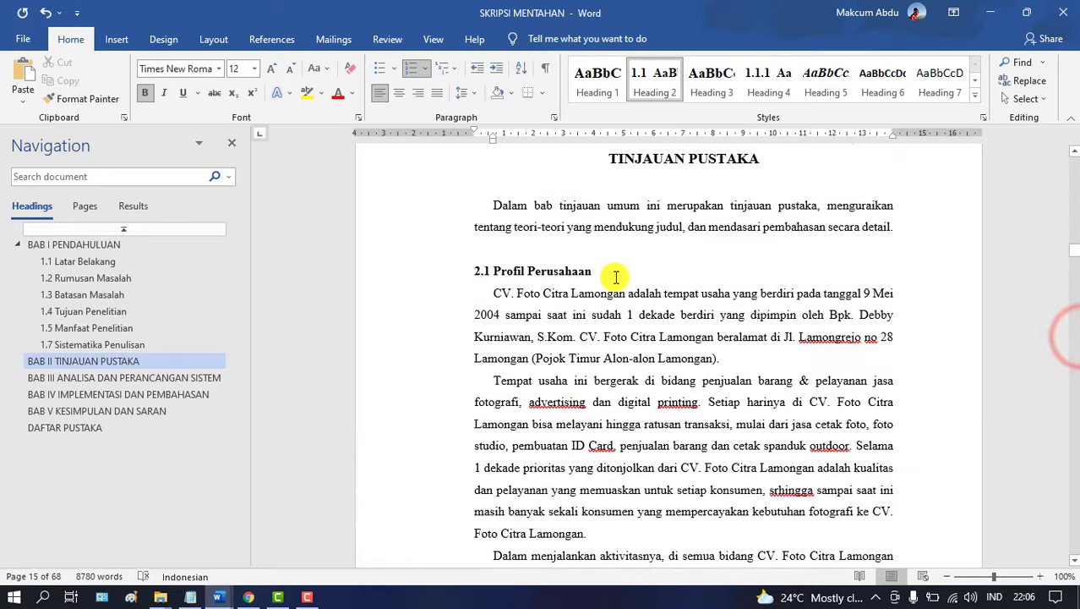
{"action": "left_click", "coordinate": [1075, 154]}
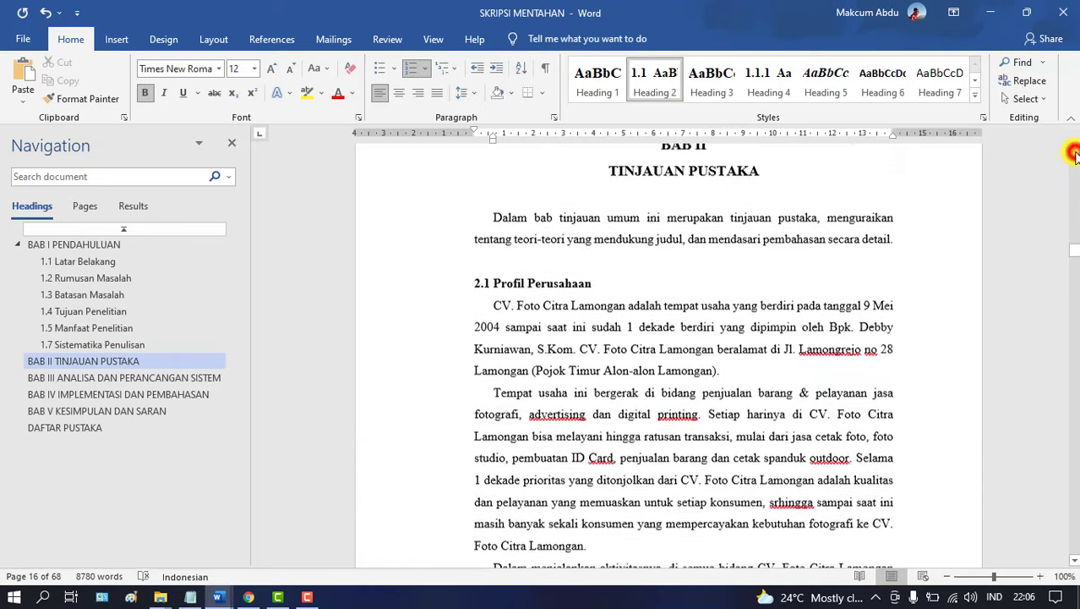
{"action": "left_click", "coordinate": [1076, 154]}
{"action": "left_click", "coordinate": [1076, 154]}
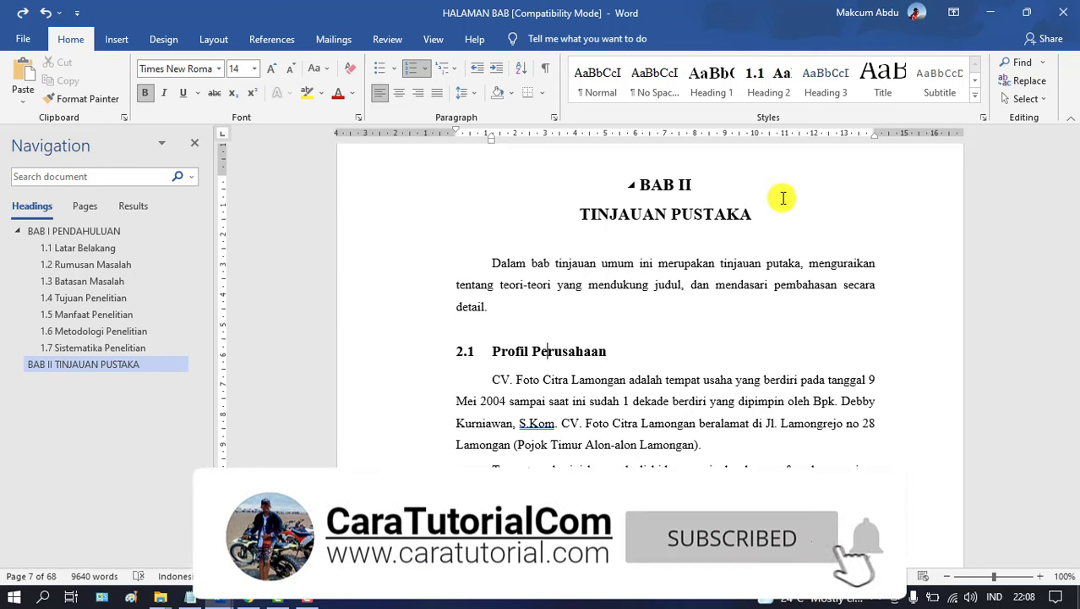
In the HALAMAN BAB document, apply Heading 2 to the Profil Perusahaan subheading under BAB II
{"action": "left_click", "coordinate": [535, 353]}
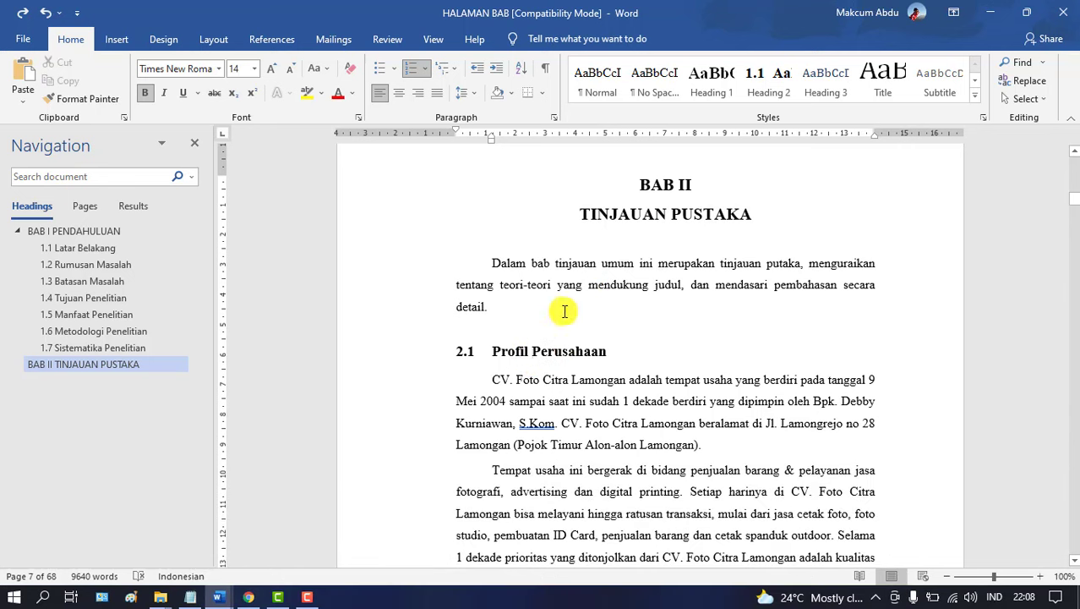
{"action": "left_click", "coordinate": [783, 80]}
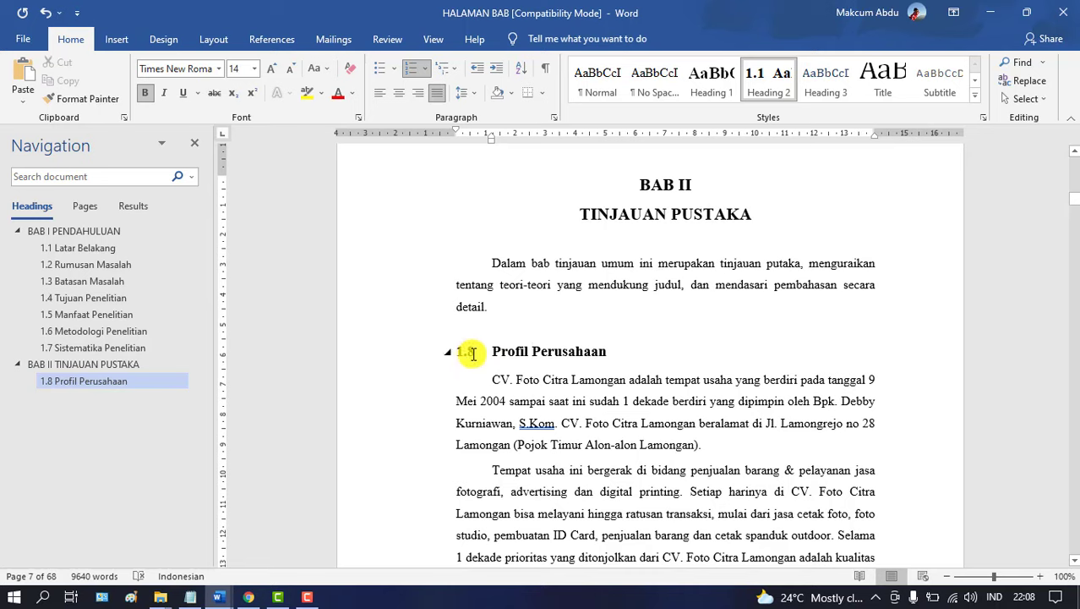
{"action": "left_click", "coordinate": [50, 390]}
Set the Profil Perusahaan heading's numbering to 2.1 by continuing from the previous list with Advance value (skip numbers) enabled
{"action": "right_click", "coordinate": [467, 350]}
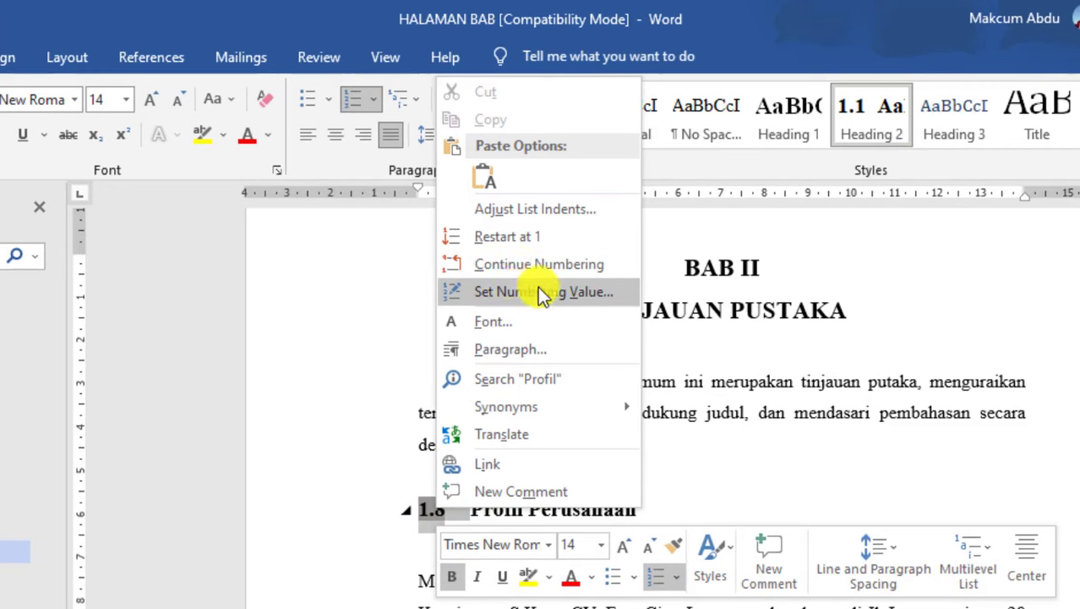
{"action": "left_click", "coordinate": [550, 291]}
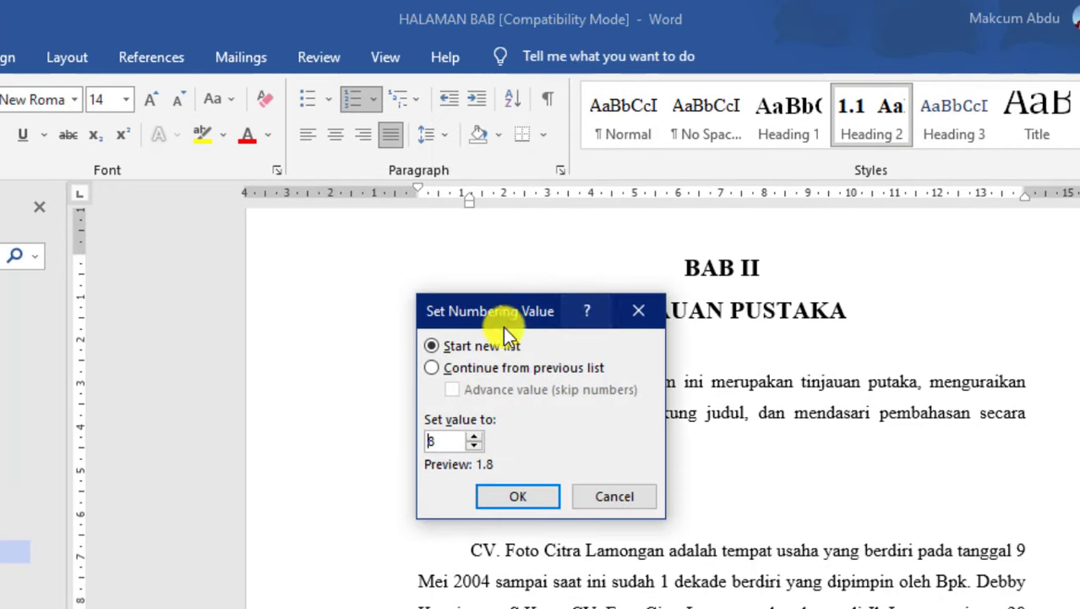
{"action": "left_click", "coordinate": [455, 359]}
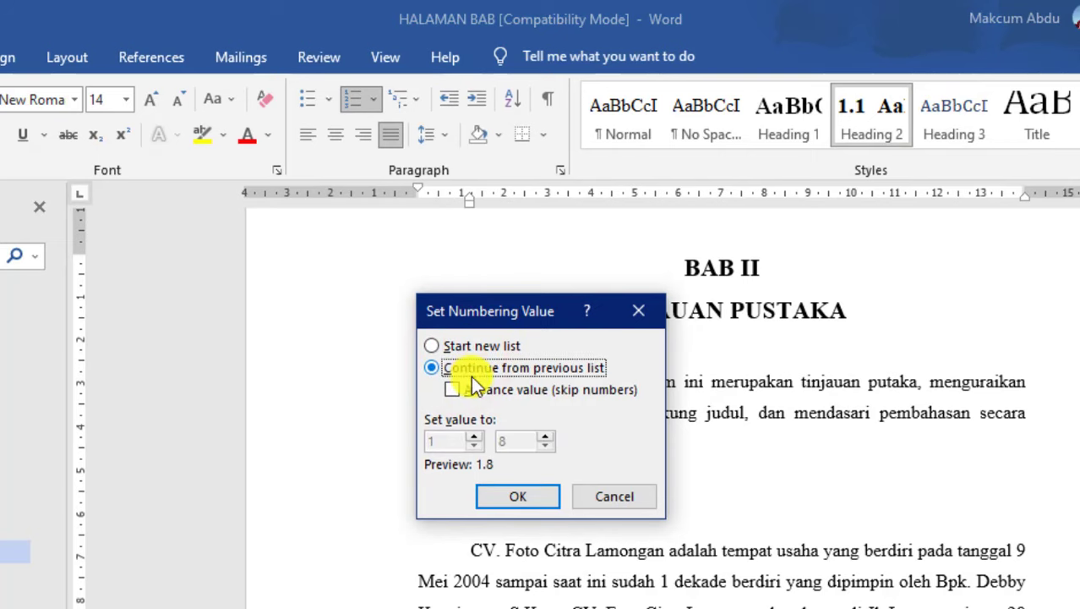
{"action": "left_click", "coordinate": [452, 391]}
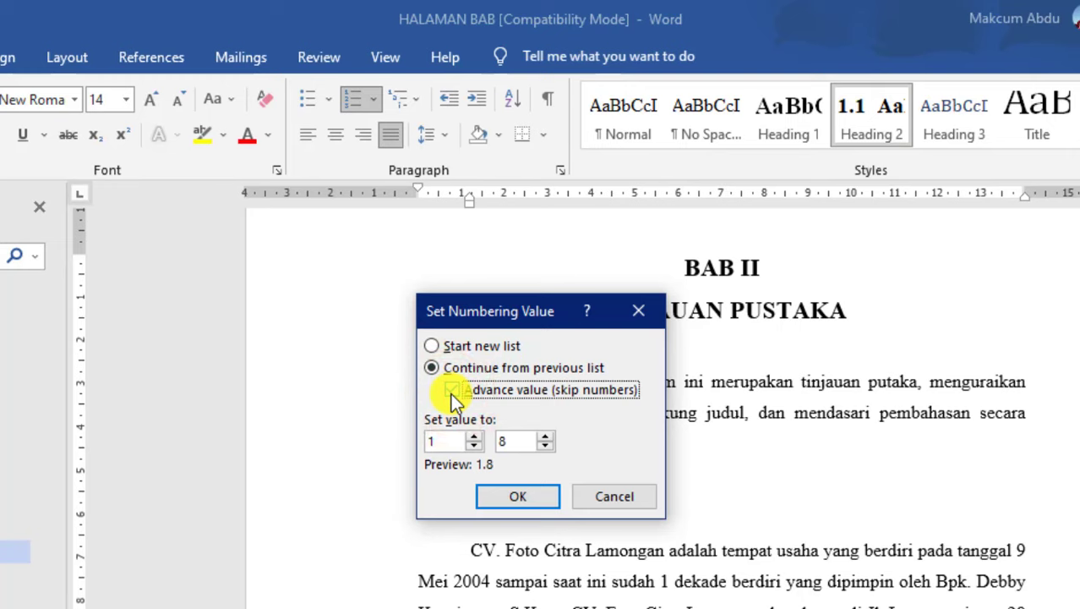
{"action": "double_click", "coordinate": [453, 437]}
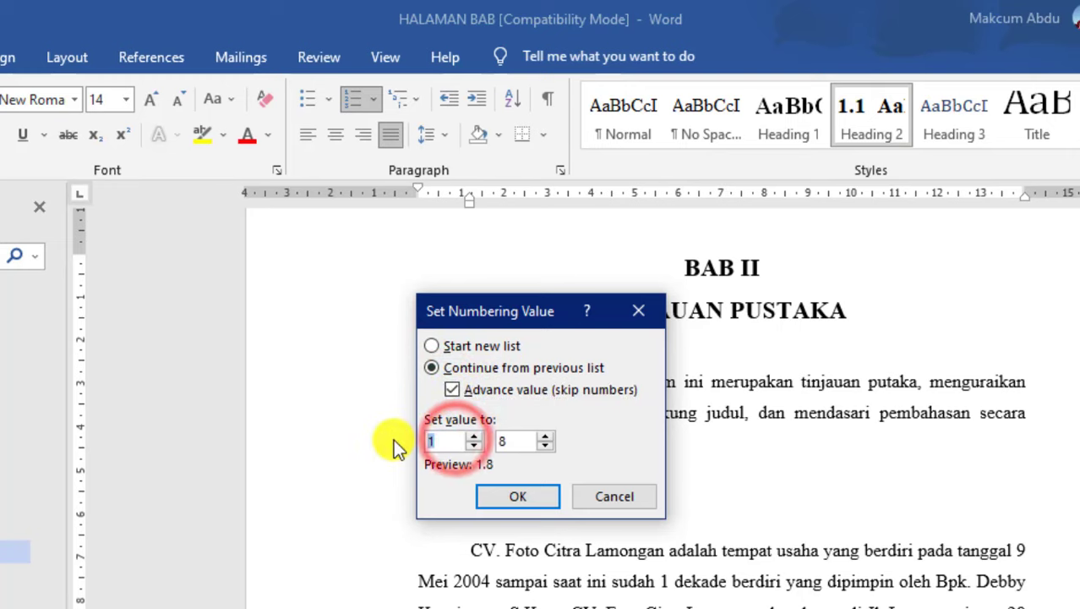
{"action": "type", "text": "2"}
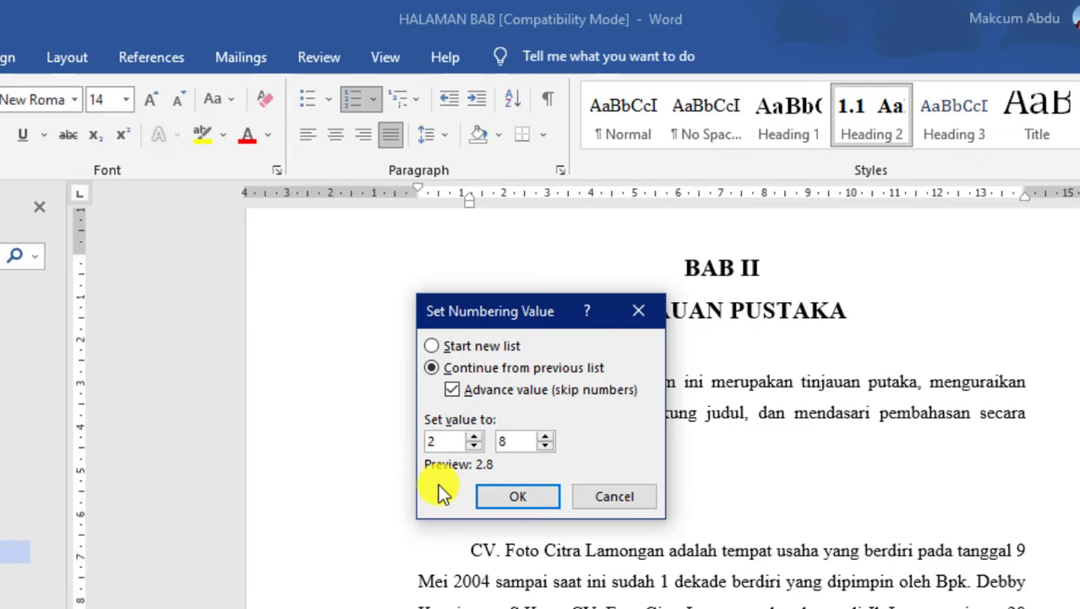
{"action": "left_click", "coordinate": [516, 440]}
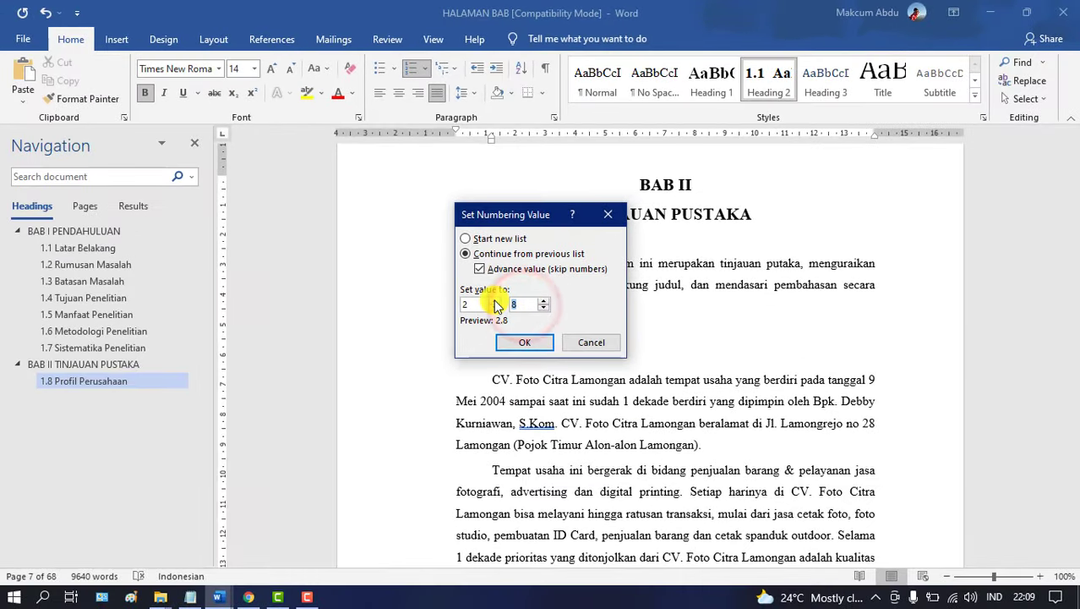
{"action": "left_click", "coordinate": [537, 346]}
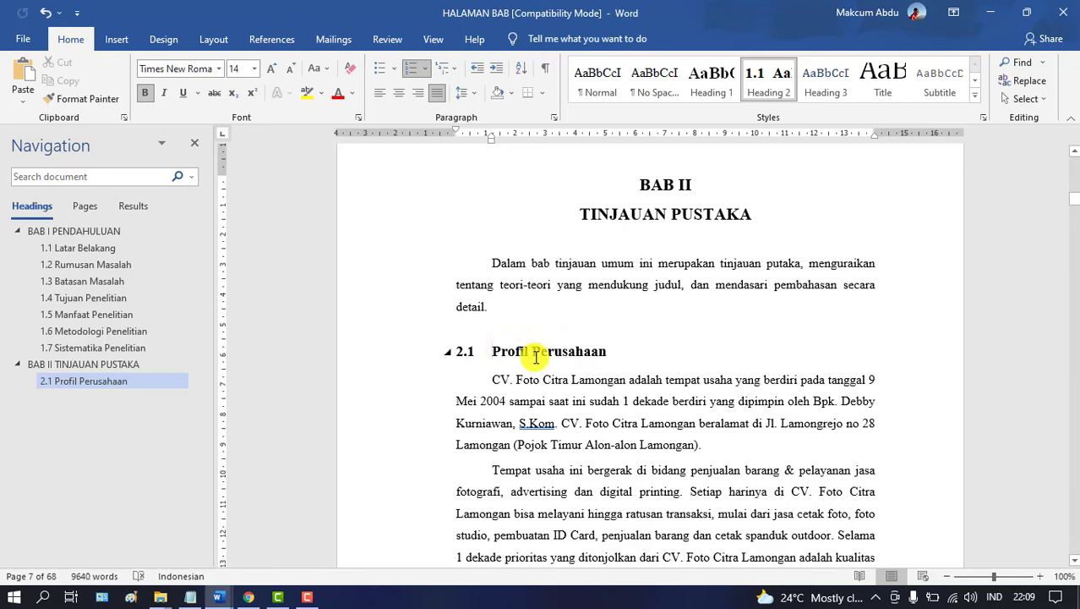
Return to the SKRIPSI MENTAHAN document and apply Heading 2 to the 2.2 Definisi E-Commerce subheading in BAB II
{"action": "scroll", "coordinate": [591, 366], "scroll_direction": "down", "scroll_amount": 5}
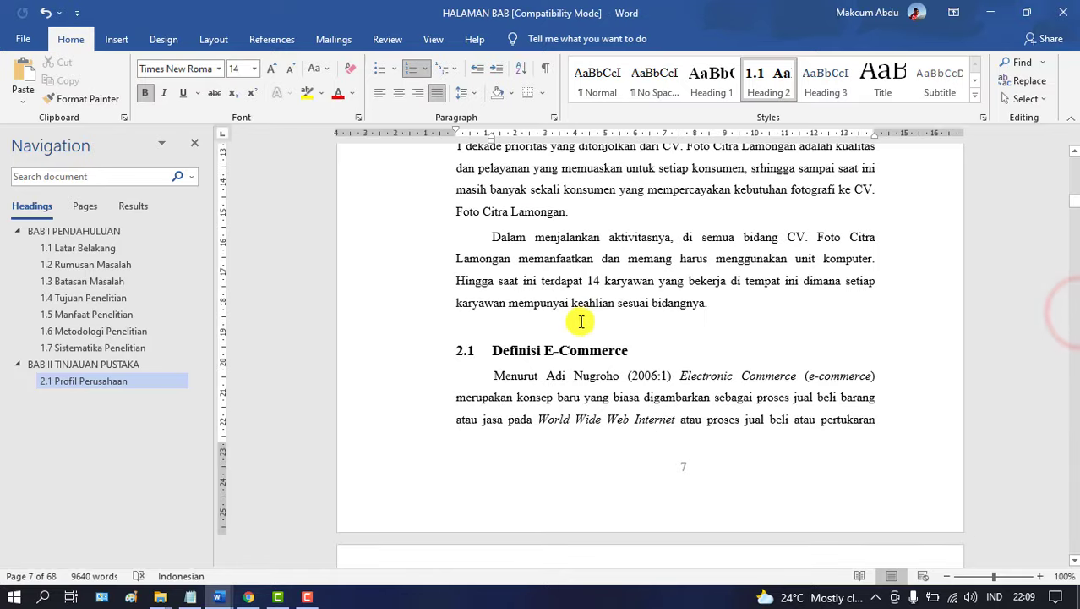
{"action": "left_click", "coordinate": [536, 347]}
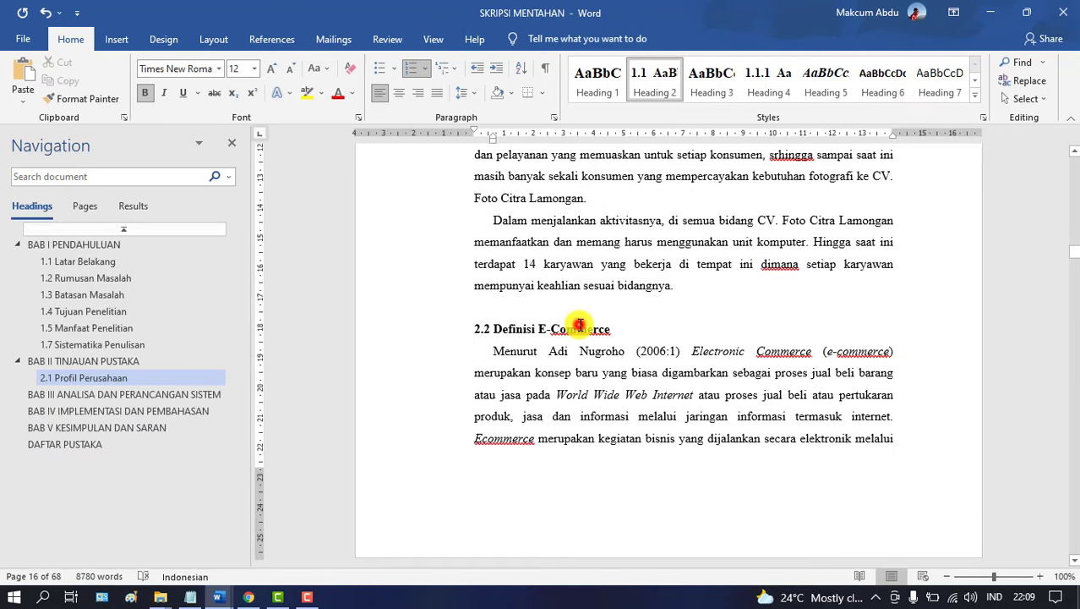
{"action": "left_click", "coordinate": [313, 321]}
{"action": "left_click", "coordinate": [655, 81]}
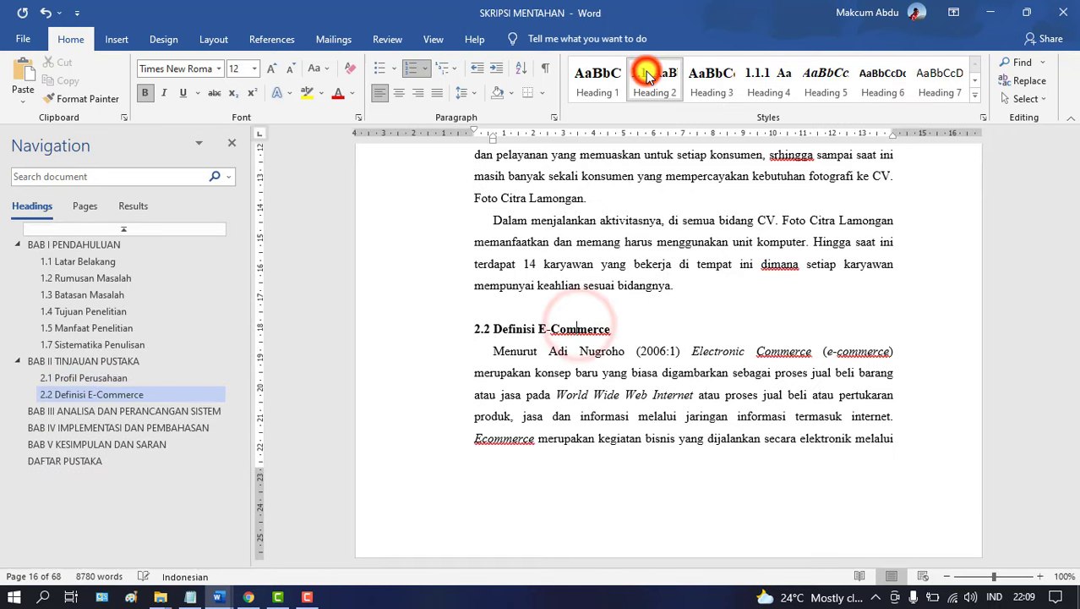
Apply Heading 2 to the 2.3 Internet and 2.4 HTML (Hypertext Markup Language) subheadings in BAB II
{"action": "scroll", "coordinate": [1074, 329], "scroll_direction": "down", "scroll_amount": 10}
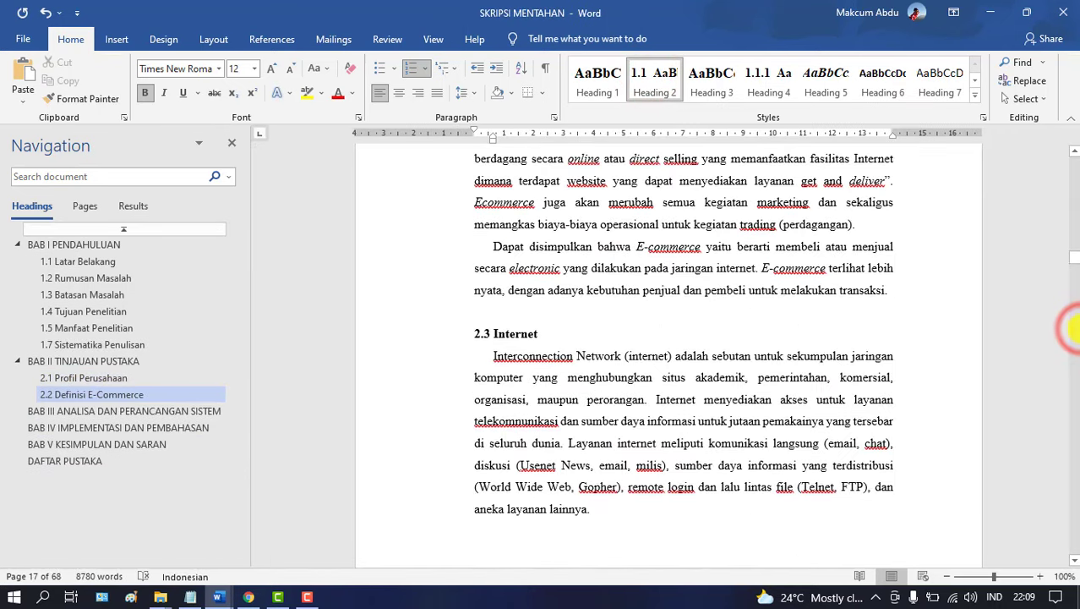
{"action": "left_click", "coordinate": [527, 333]}
{"action": "left_click", "coordinate": [655, 78]}
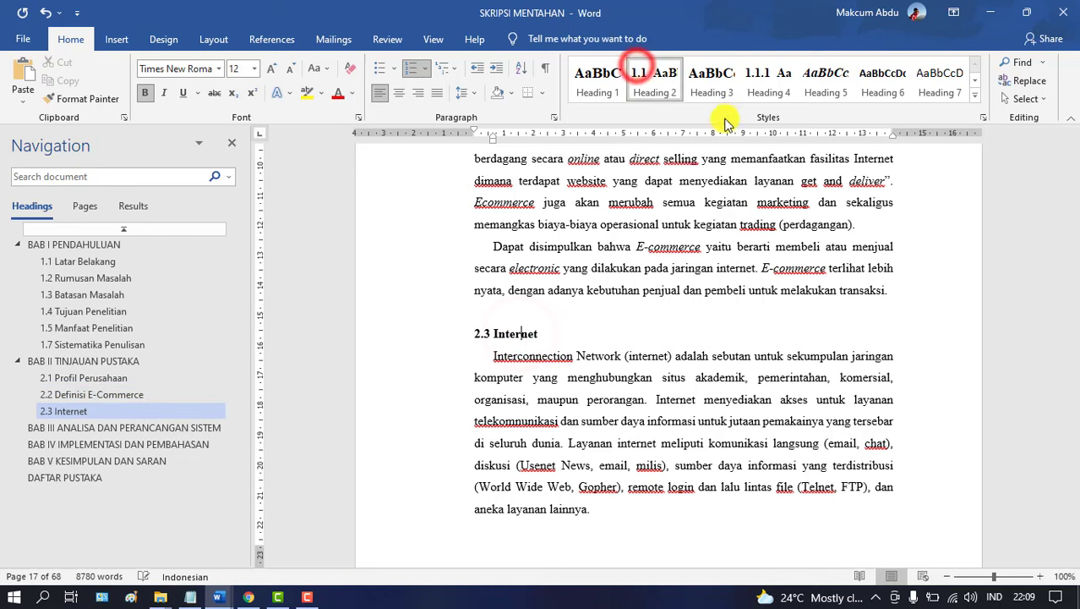
{"action": "scroll", "coordinate": [1073, 343], "scroll_direction": "down", "scroll_amount": 12}
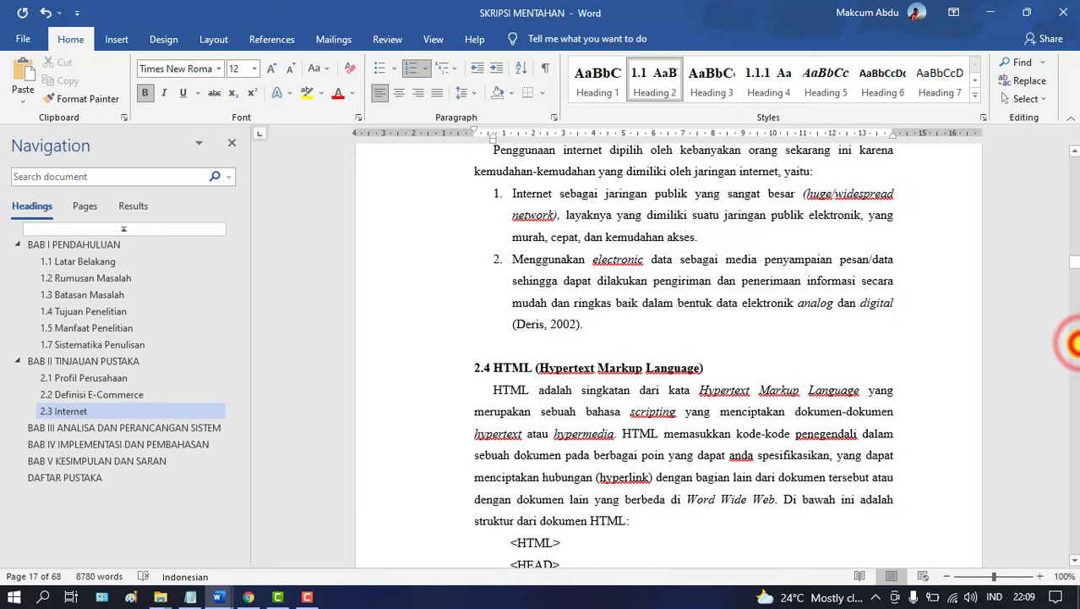
{"action": "left_click", "coordinate": [634, 349]}
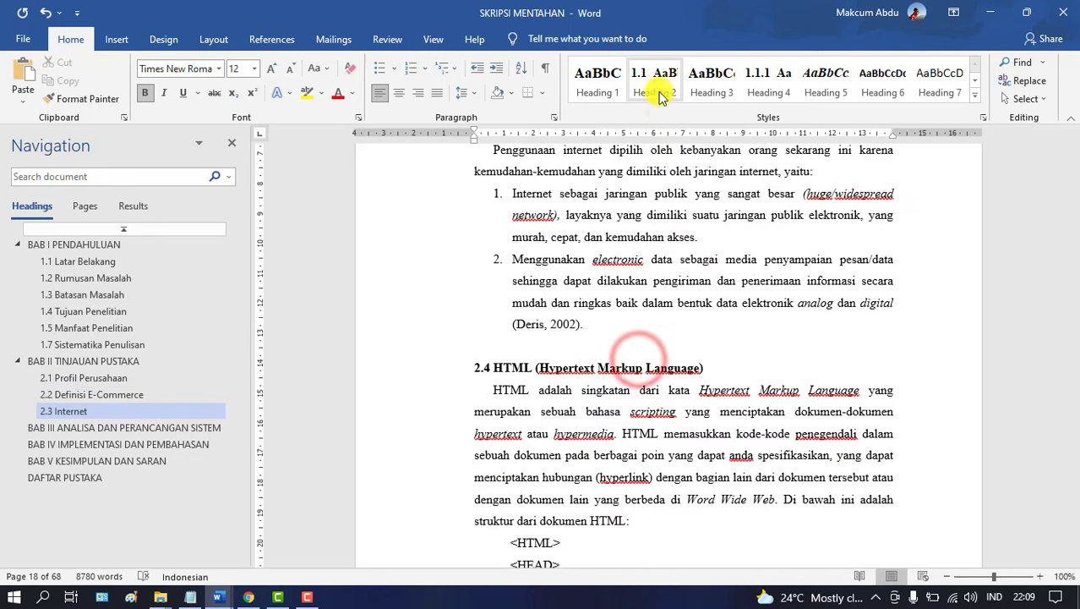
{"action": "left_click", "coordinate": [568, 366]}
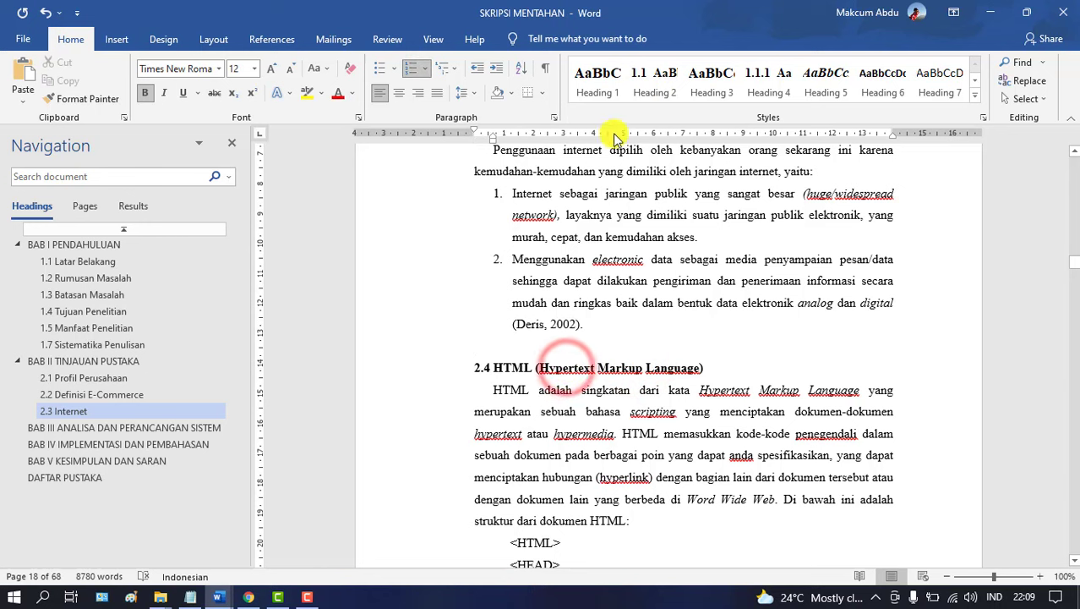
{"action": "left_click", "coordinate": [654, 78]}
Apply Heading 2 to the 2.5 CSS (Cascading Style Sheet) subheading in BAB II
{"action": "scroll", "coordinate": [1072, 360], "scroll_direction": "down", "scroll_amount": 14}
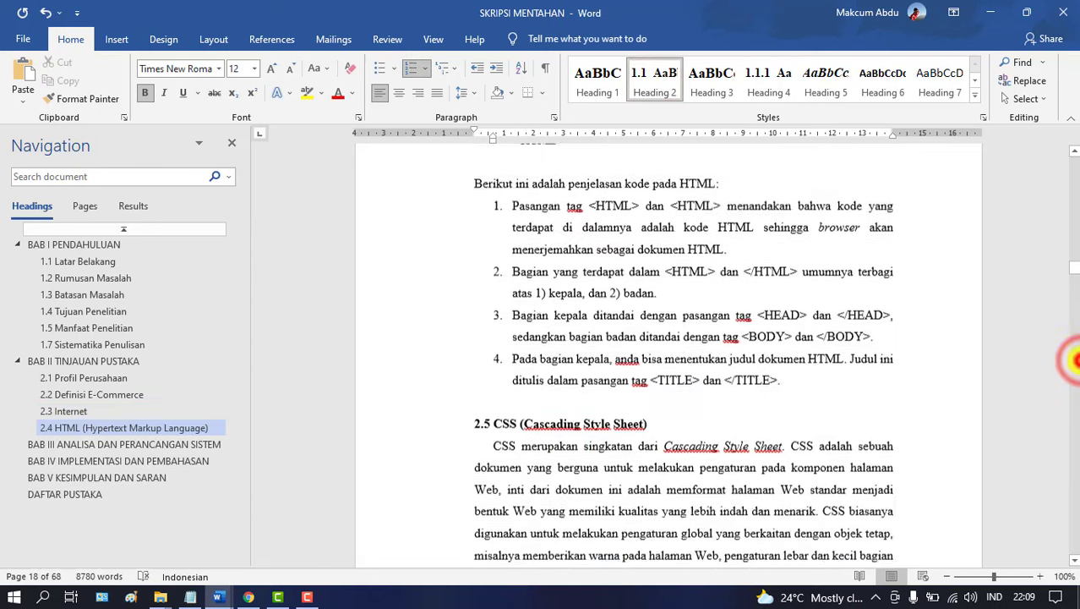
{"action": "left_click", "coordinate": [594, 382]}
{"action": "left_click", "coordinate": [655, 76]}
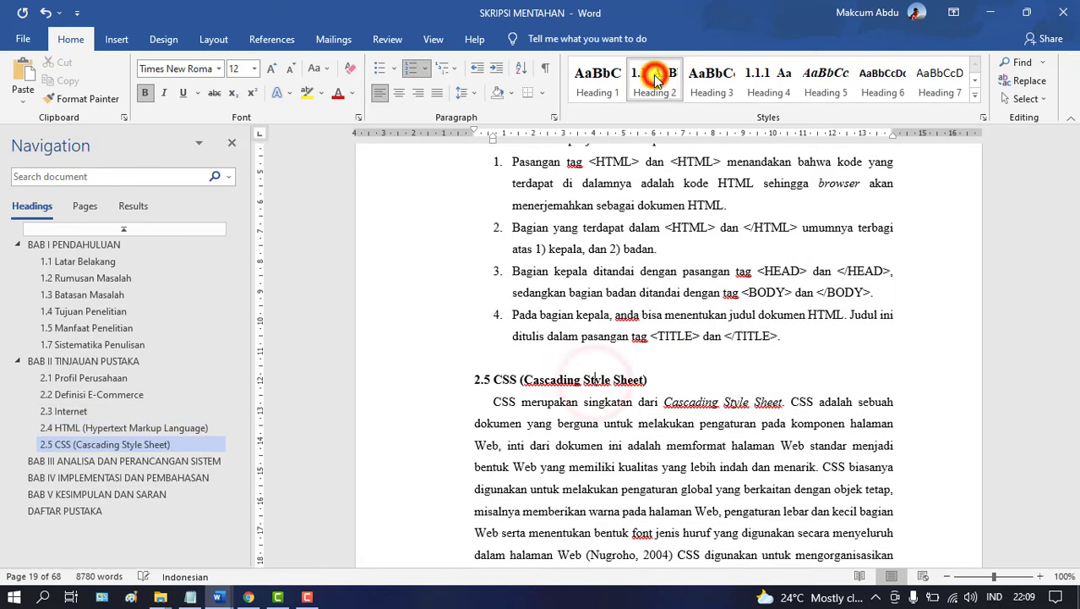
Apply Heading 2 to the 2.6 Java Script subheading in BAB II
{"action": "scroll", "coordinate": [1067, 300], "scroll_direction": "down", "scroll_amount": 12}
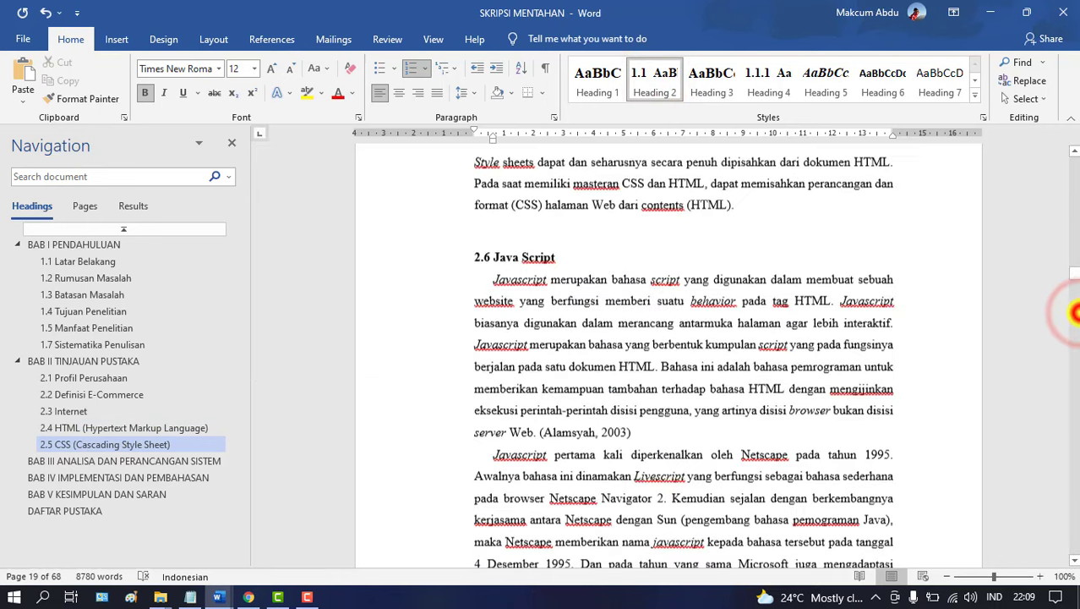
{"action": "left_click", "coordinate": [525, 204]}
{"action": "left_click", "coordinate": [520, 223]}
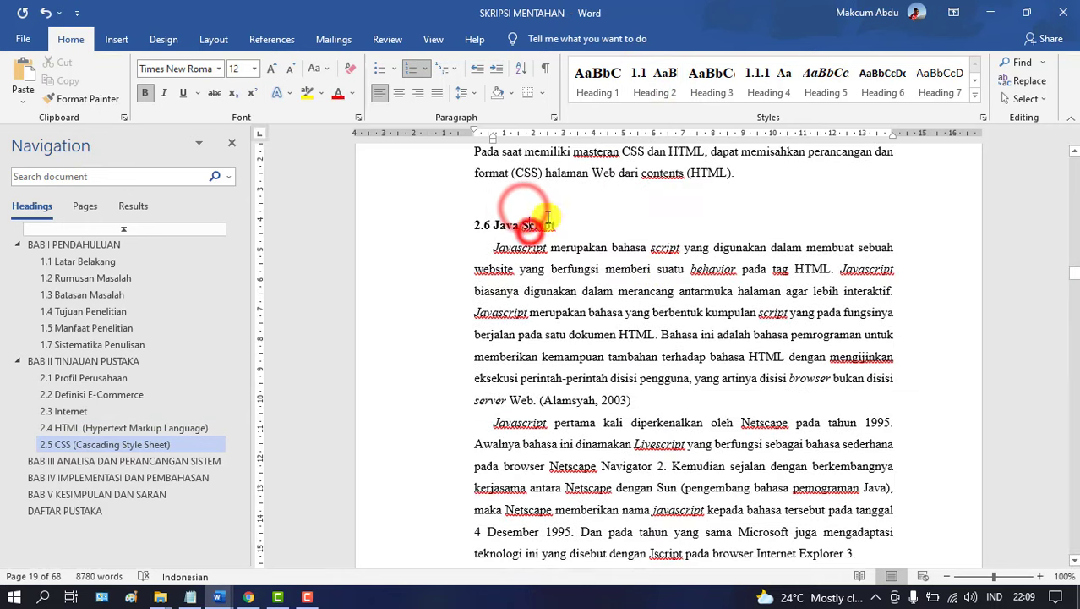
{"action": "left_click", "coordinate": [655, 76]}
Apply Heading 2 to the 2.7 PHP and 2.8 MySQL subheadings in BAB II
{"action": "left_click", "coordinate": [1074, 413]}
{"action": "left_click", "coordinate": [1075, 413]}
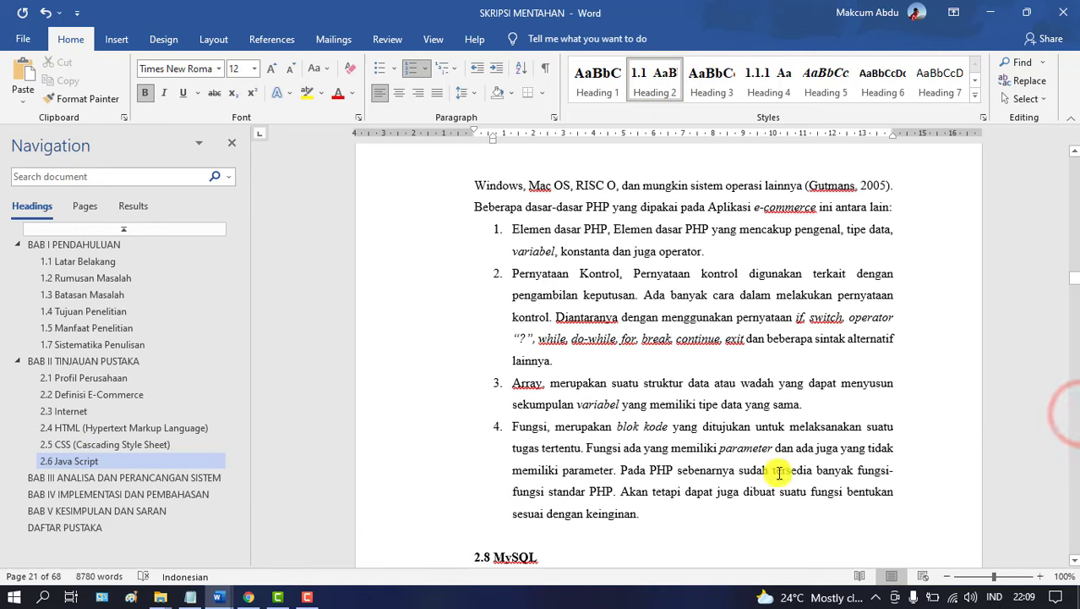
{"action": "left_click", "coordinate": [1074, 212]}
{"action": "left_click", "coordinate": [501, 186]}
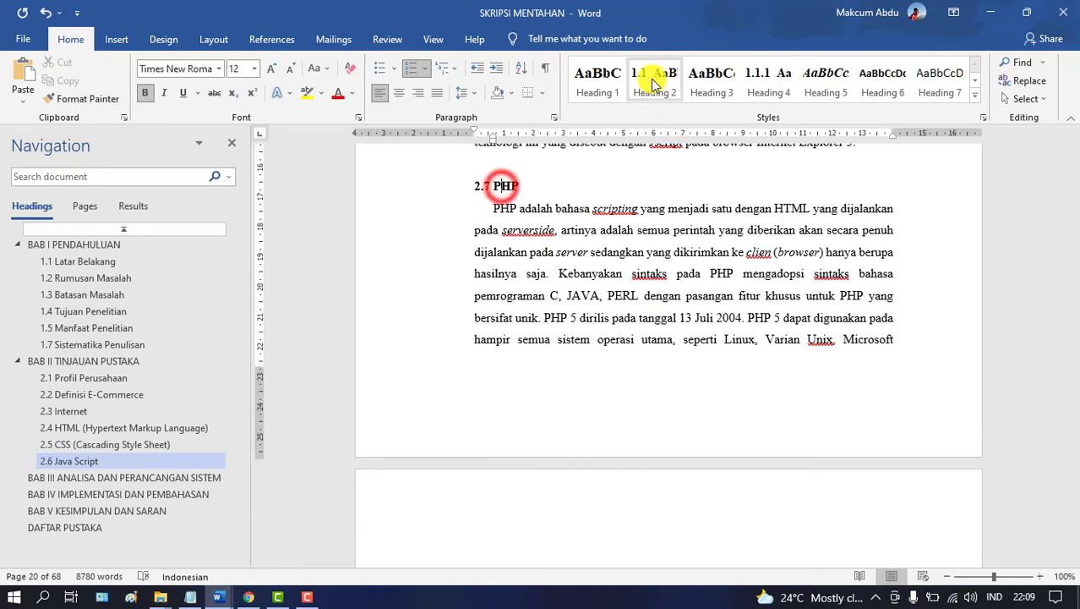
{"action": "left_click", "coordinate": [656, 76]}
{"action": "left_click", "coordinate": [1075, 391]}
{"action": "left_click", "coordinate": [1075, 391]}
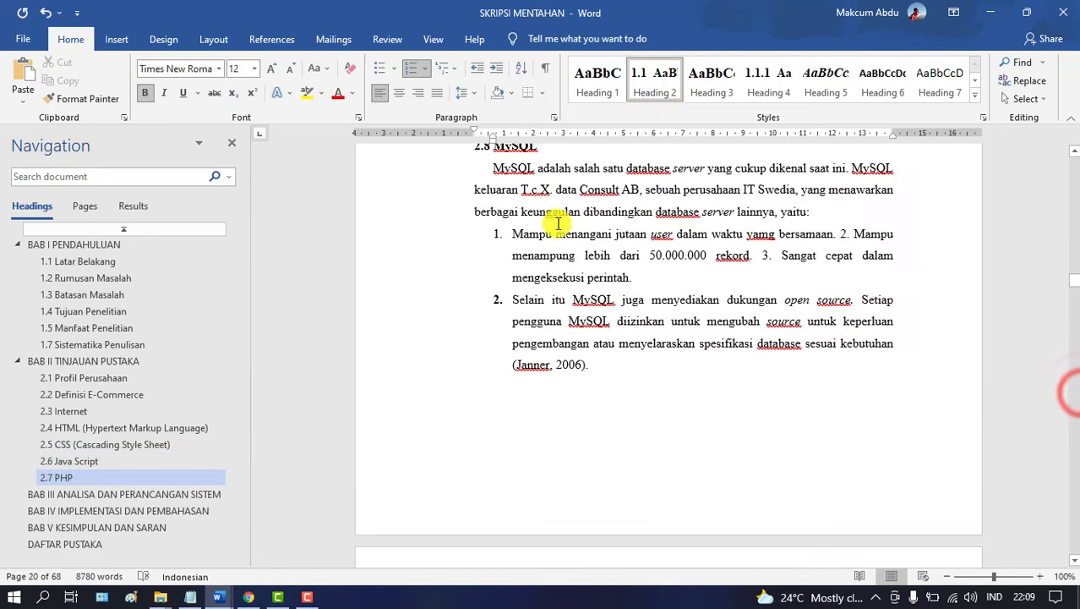
{"action": "left_click", "coordinate": [510, 157]}
{"action": "left_click", "coordinate": [655, 76]}
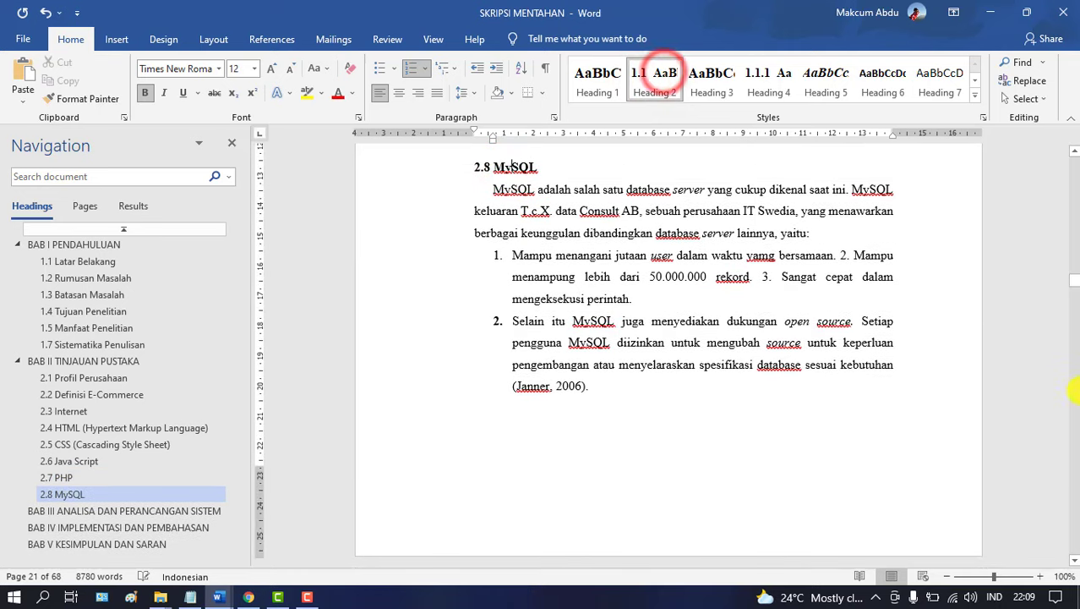
Apply Heading 2 to the 3.1 Tahap Project Planing & Tahap Analisa subheading in BAB III
{"action": "left_click", "coordinate": [1075, 391]}
{"action": "left_click", "coordinate": [679, 285]}
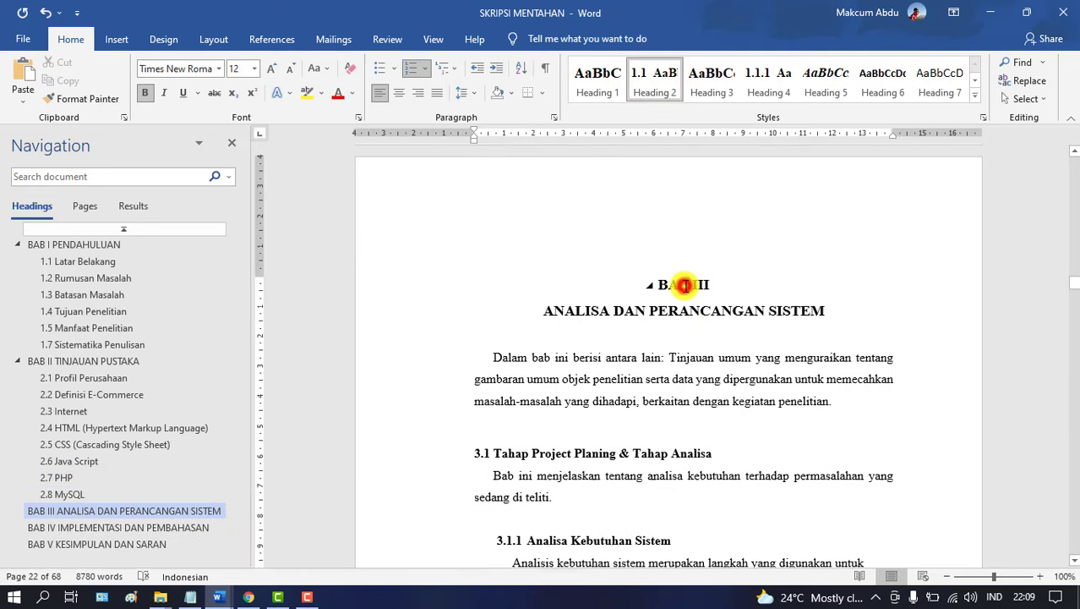
{"action": "left_click", "coordinate": [616, 452]}
{"action": "left_click", "coordinate": [586, 77]}
{"action": "left_click", "coordinate": [657, 74]}
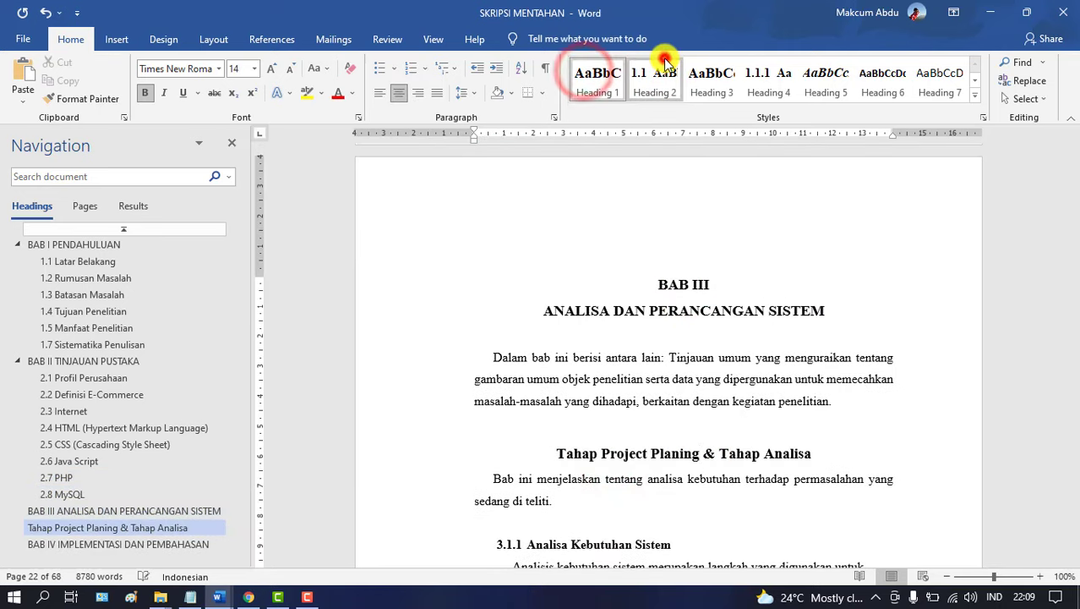
{"action": "scroll", "coordinate": [1064, 372], "scroll_direction": "down", "scroll_amount": 8}
{"action": "scroll", "coordinate": [1057, 345], "scroll_direction": "up", "scroll_amount": 3}
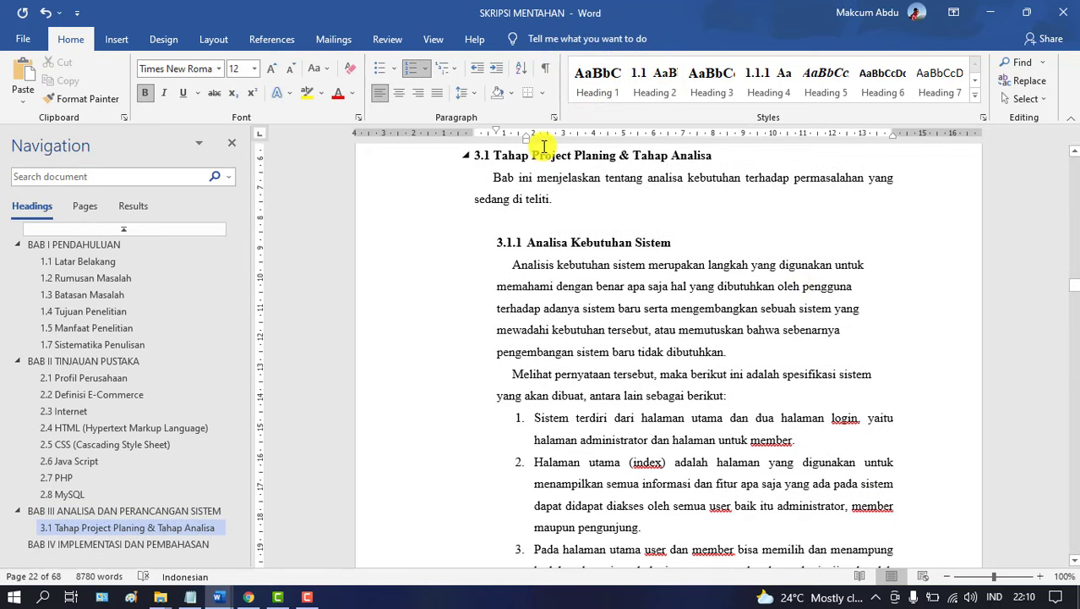
{"action": "left_click", "coordinate": [570, 157]}
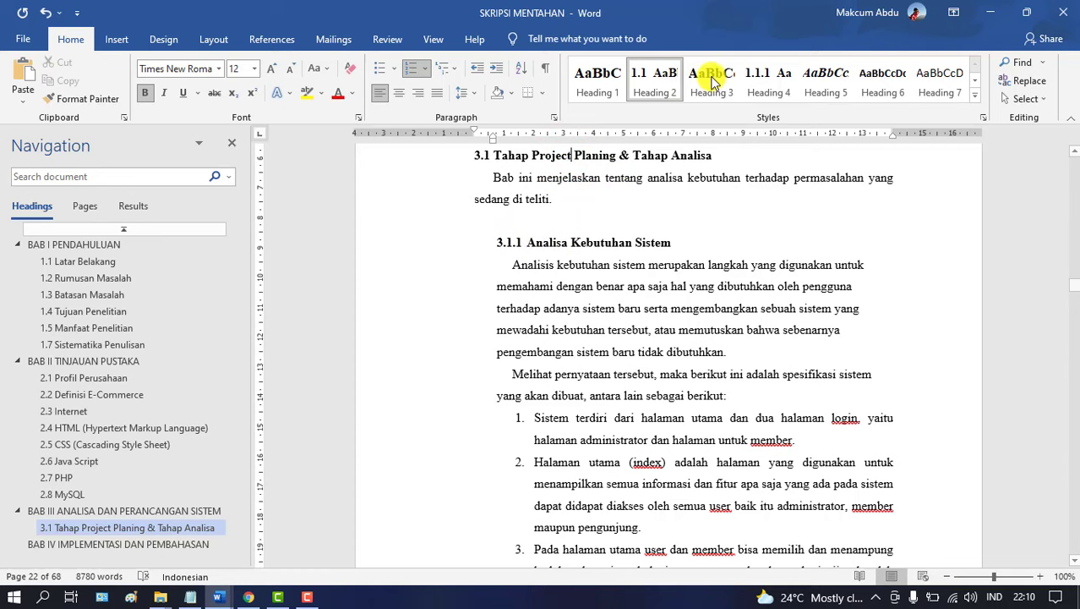
Update the Heading 3 style to match the formatting of the 3.1.1 Analisa Kebutuhan Sistem subheading
{"action": "left_click", "coordinate": [602, 243]}
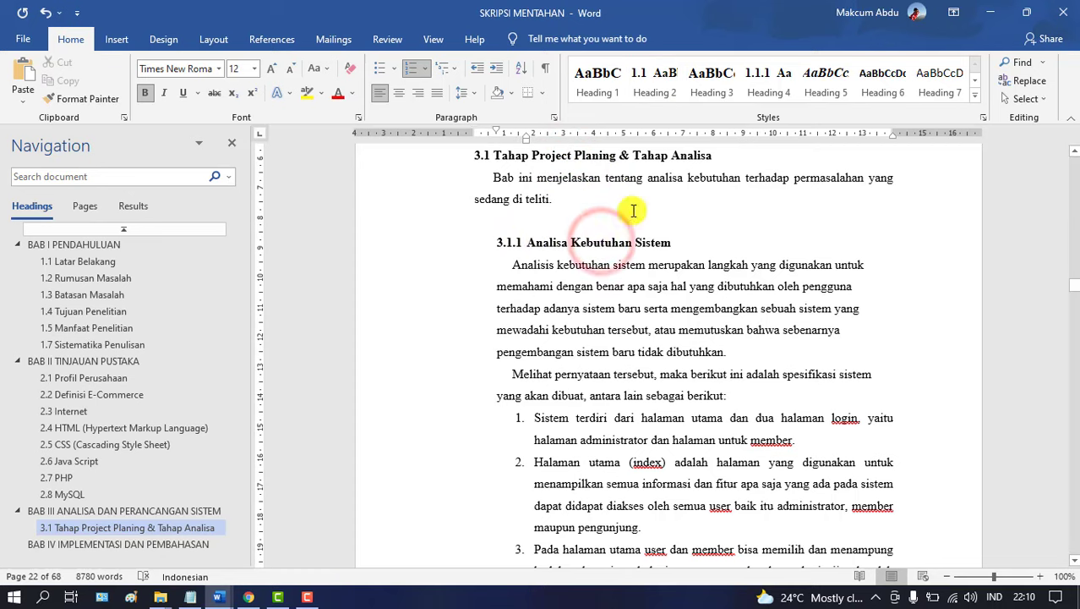
{"action": "left_click", "coordinate": [715, 95]}
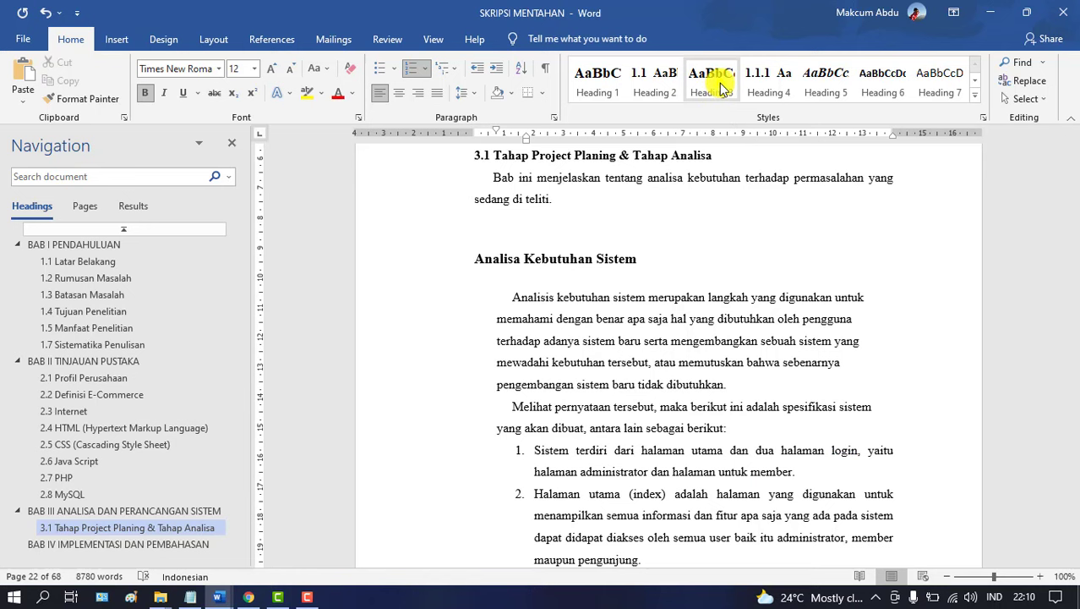
{"action": "right_click", "coordinate": [721, 89]}
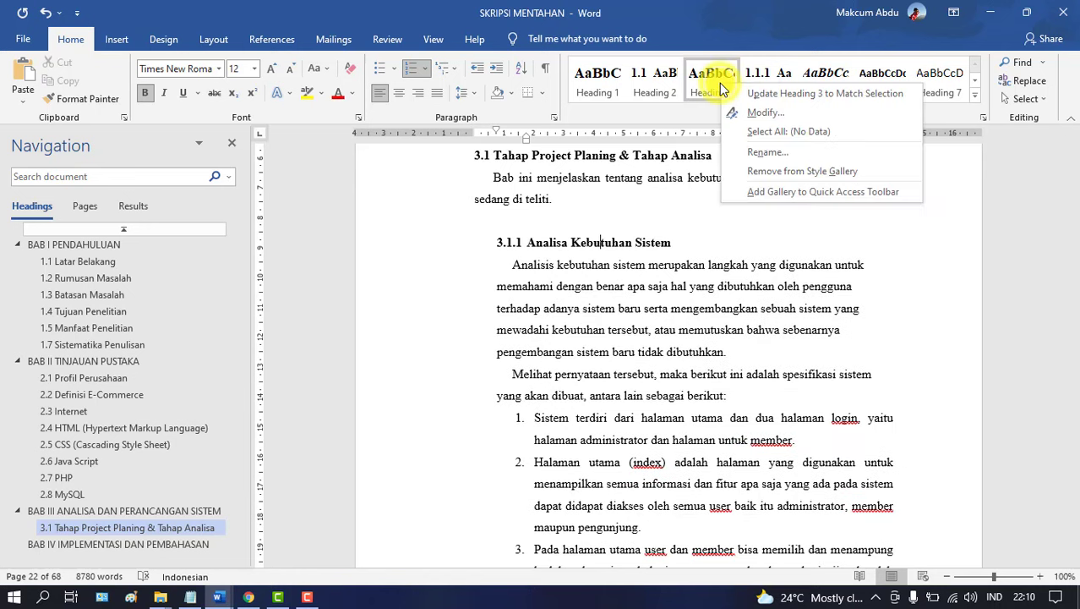
{"action": "left_click", "coordinate": [838, 94]}
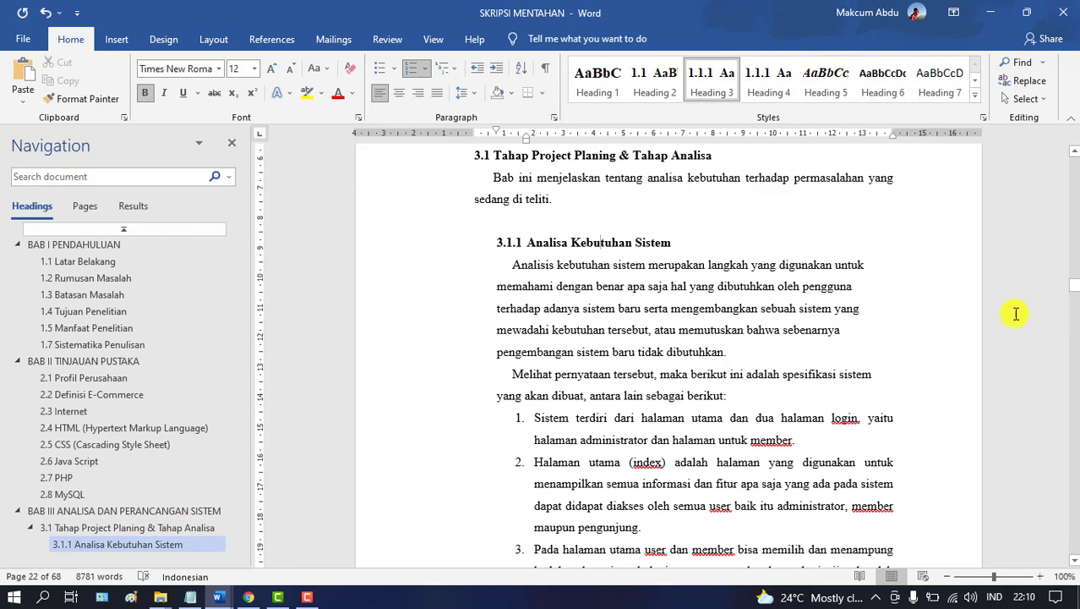
Apply Heading 3 to the subheadings from 3.1.2 Kebutuhan Perangkat Keras through 3.1.7 Analisis Kelayakan Teknologi
{"action": "scroll", "coordinate": [1073, 323], "scroll_direction": "down", "scroll_amount": 12}
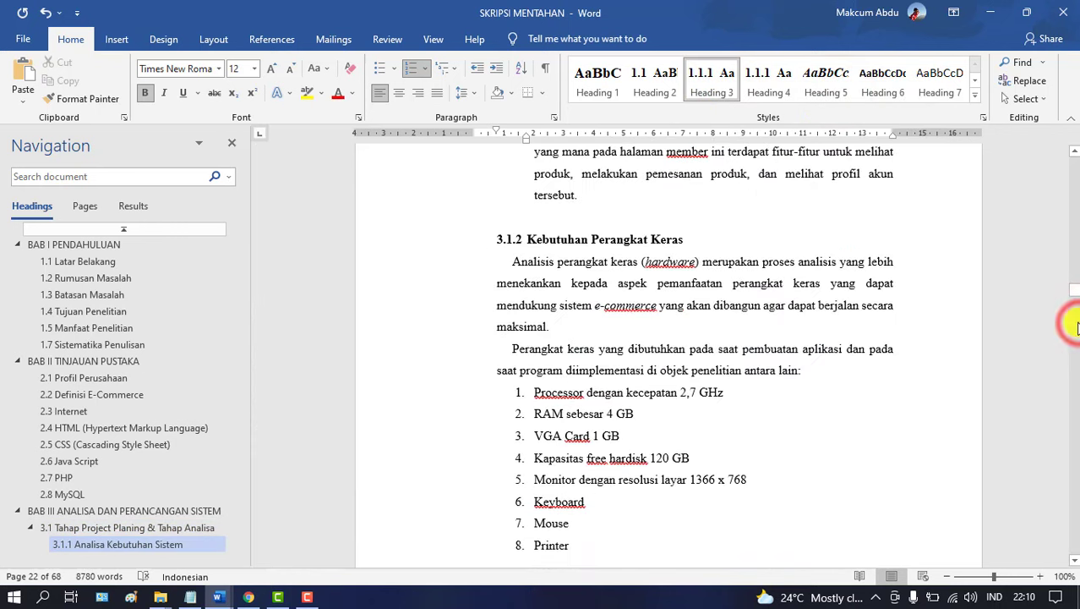
{"action": "left_click", "coordinate": [623, 235]}
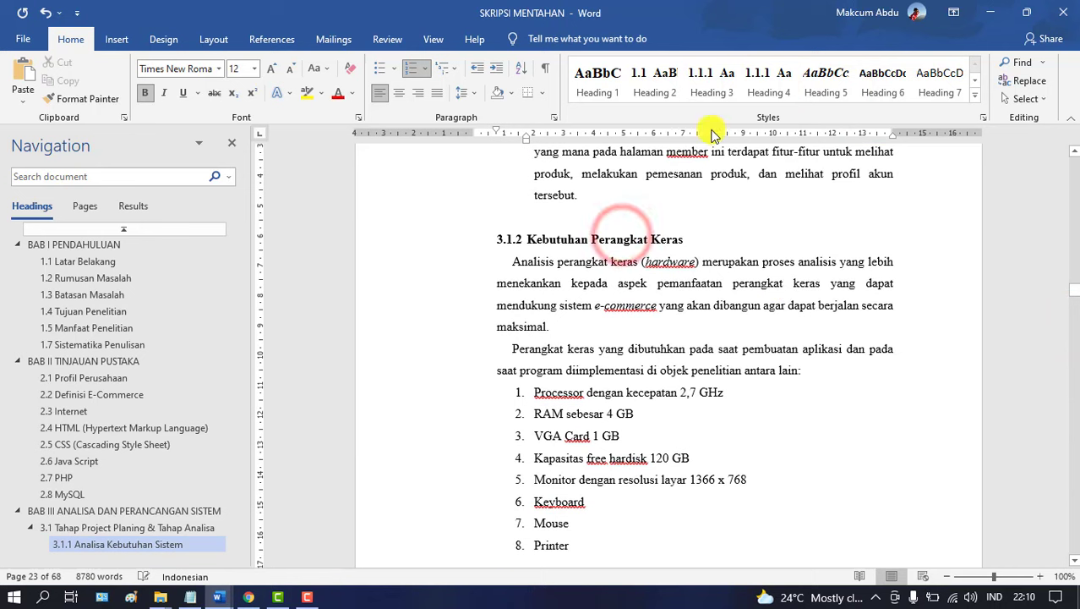
{"action": "left_click", "coordinate": [714, 94]}
{"action": "scroll", "coordinate": [897, 342], "scroll_direction": "down", "scroll_amount": 10}
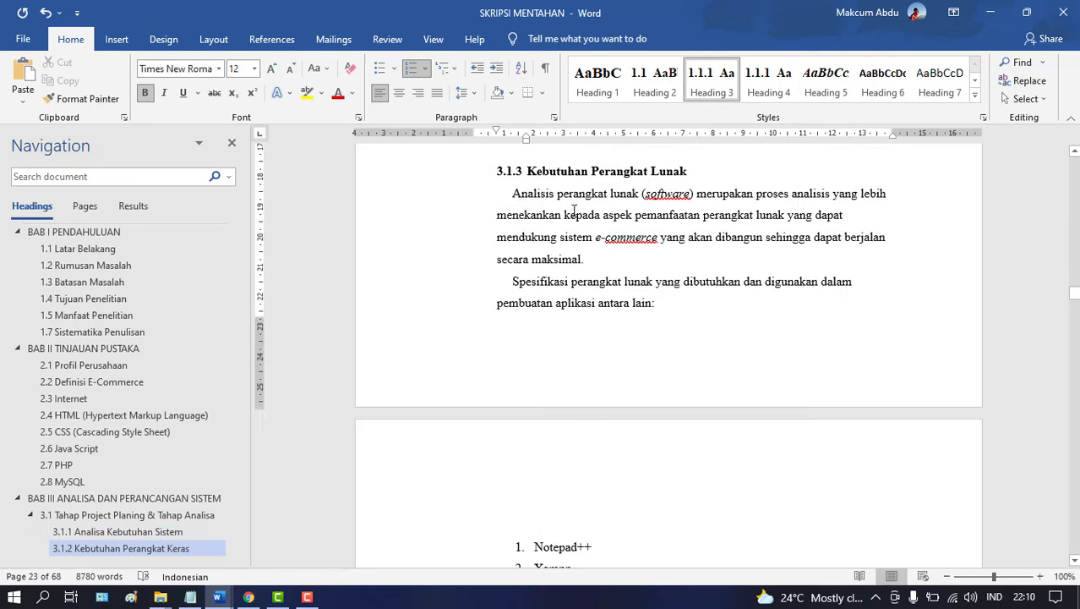
{"action": "scroll", "coordinate": [641, 285], "scroll_direction": "down", "scroll_amount": 20}
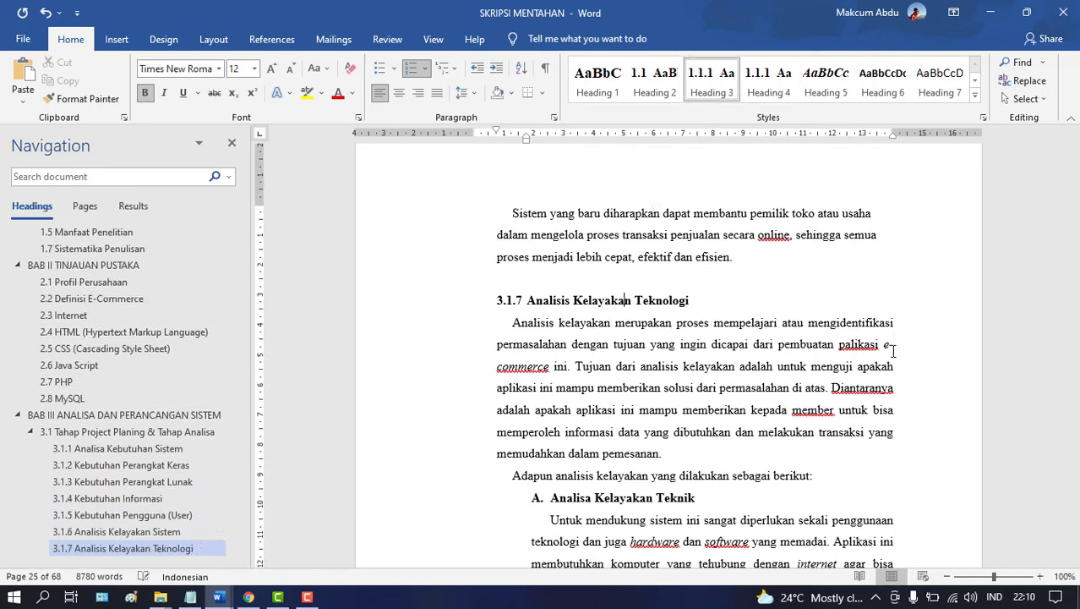
Apply Heading 2 to 3.2 Perancangan Sistem and Heading 3 to 3.2.1 Perancangan Proses and 3.2.2 Perancangan Basis Data
{"action": "left_click", "coordinate": [551, 281]}
{"action": "left_click", "coordinate": [712, 81]}
{"action": "scroll", "coordinate": [676, 321], "scroll_direction": "down", "scroll_amount": 20}
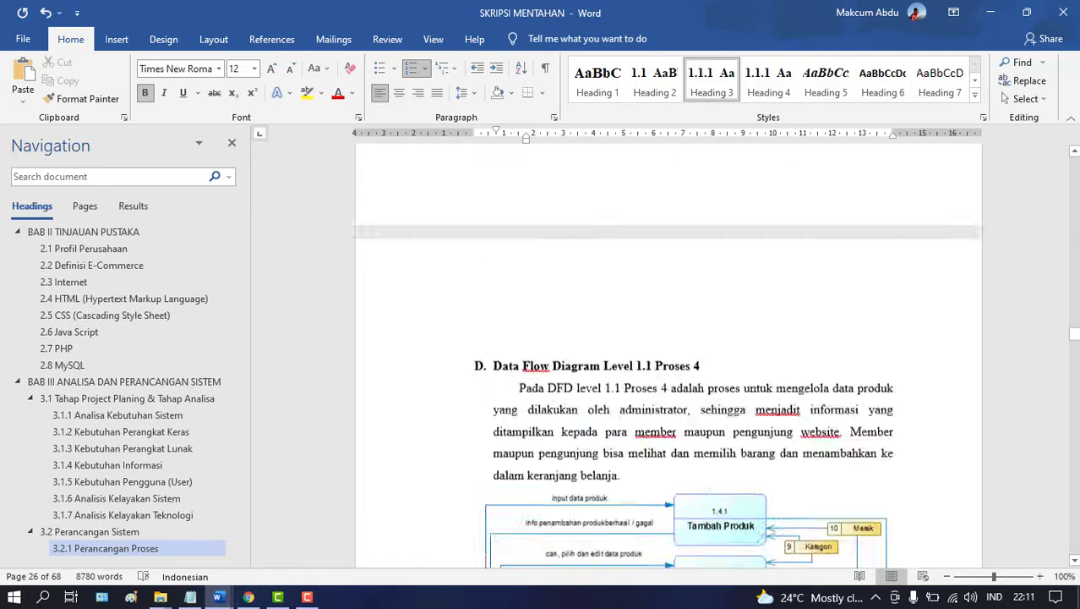
{"action": "left_click", "coordinate": [583, 423]}
{"action": "left_click", "coordinate": [713, 81]}
Apply Heading 3 to the 3.2.3 Perancangan Antarmuka/Inteface subheading in BAB III
{"action": "scroll", "coordinate": [705, 319], "scroll_direction": "down", "scroll_amount": 12}
{"action": "scroll", "coordinate": [708, 326], "scroll_direction": "down", "scroll_amount": 20}
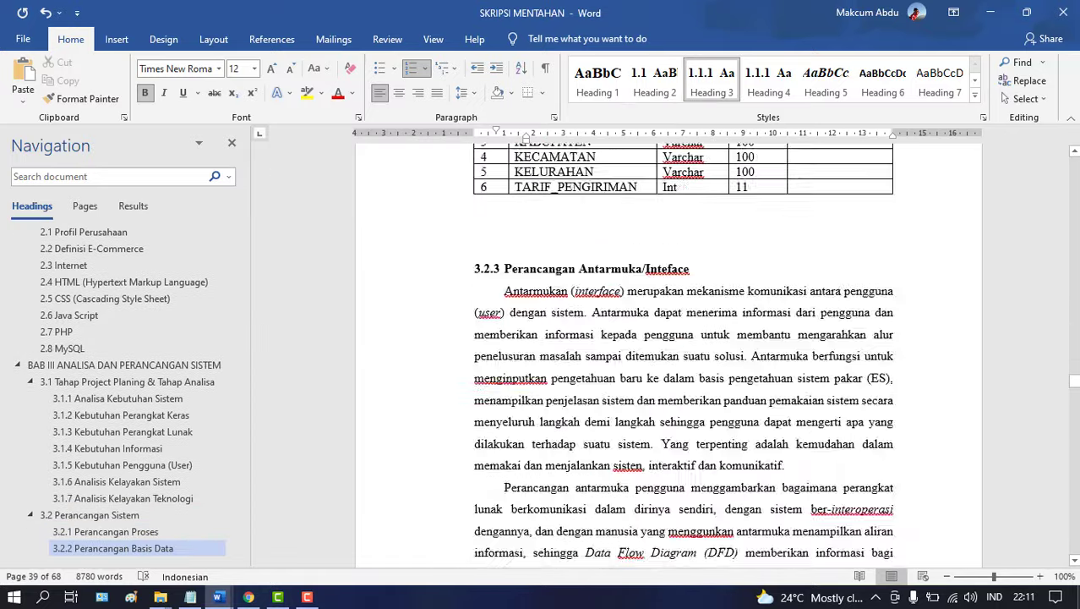
{"action": "left_click", "coordinate": [591, 268]}
{"action": "left_click", "coordinate": [712, 81]}
Apply Heading 2 to the BAB IV subheadings 4.1 Uji coba Sistem dan Program, 4.2 Manual Program and 4.3 Manual Instalasi
{"action": "scroll", "coordinate": [708, 325], "scroll_direction": "down", "scroll_amount": 15}
{"action": "scroll", "coordinate": [668, 355], "scroll_direction": "down", "scroll_amount": 20}
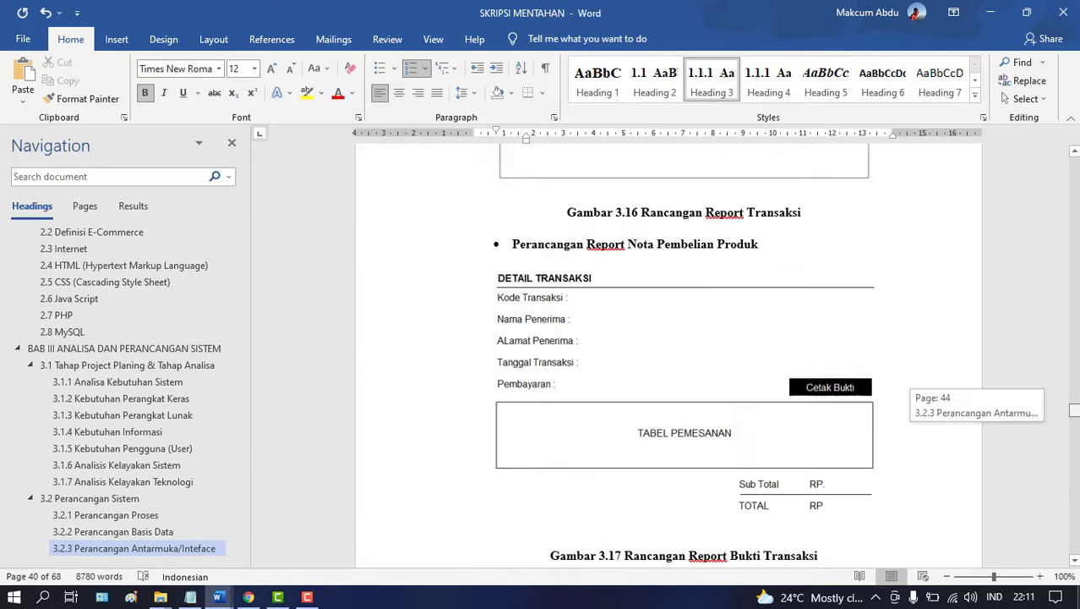
{"action": "left_click", "coordinate": [584, 363]}
{"action": "left_click", "coordinate": [655, 81]}
{"action": "scroll", "coordinate": [676, 339], "scroll_direction": "down", "scroll_amount": 15}
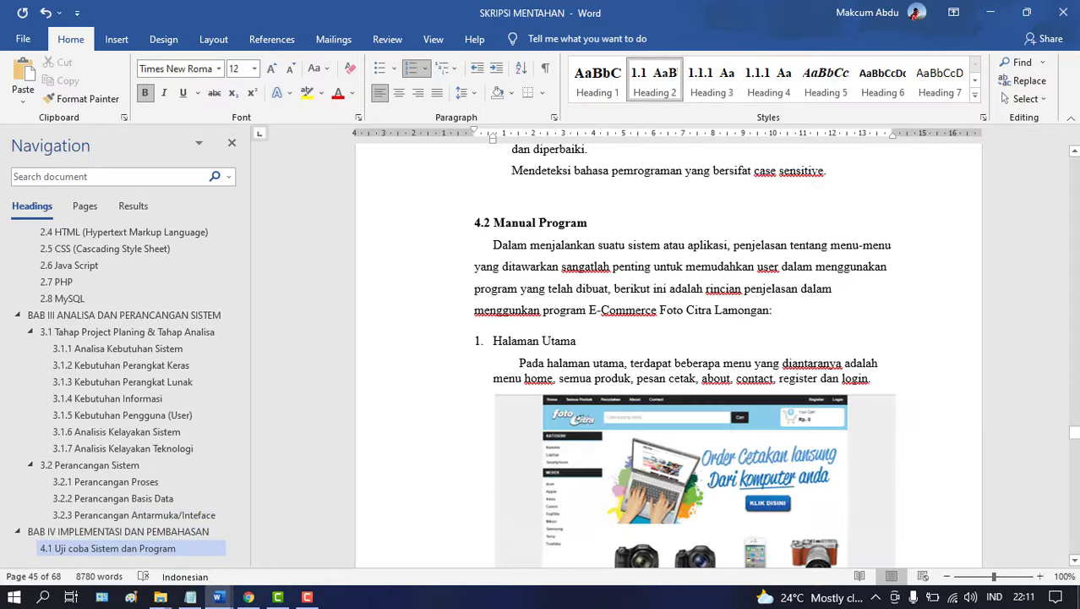
{"action": "left_click", "coordinate": [541, 222]}
{"action": "left_click", "coordinate": [655, 81]}
{"action": "scroll", "coordinate": [676, 338], "scroll_direction": "down", "scroll_amount": 20}
Apply Heading 2 to the 5.1 Kesimpulan and 5.2 Saran subheadings in BAB V
{"action": "left_click_drag", "start_coordinate": [1076, 479], "coordinate": [1076, 542]}
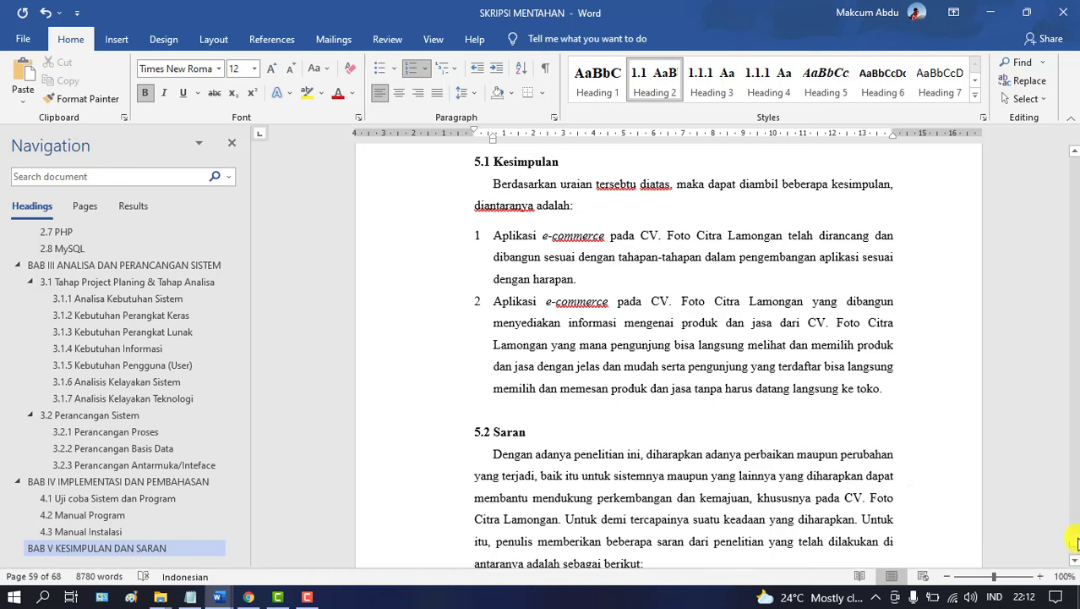
{"action": "left_click", "coordinate": [546, 161]}
{"action": "left_click", "coordinate": [660, 76]}
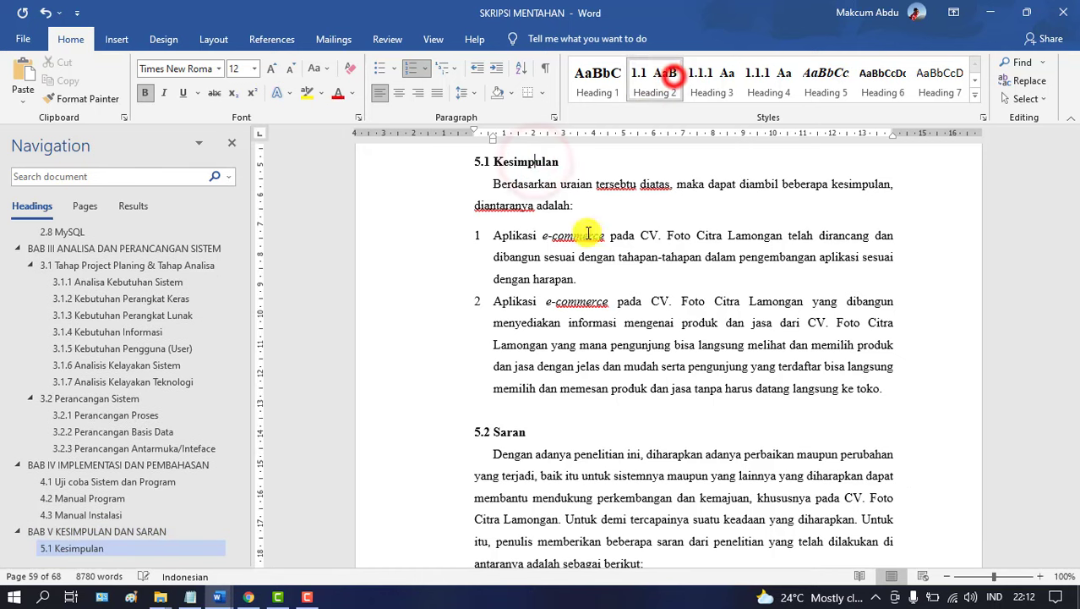
{"action": "left_click", "coordinate": [524, 431]}
{"action": "left_click", "coordinate": [659, 76]}
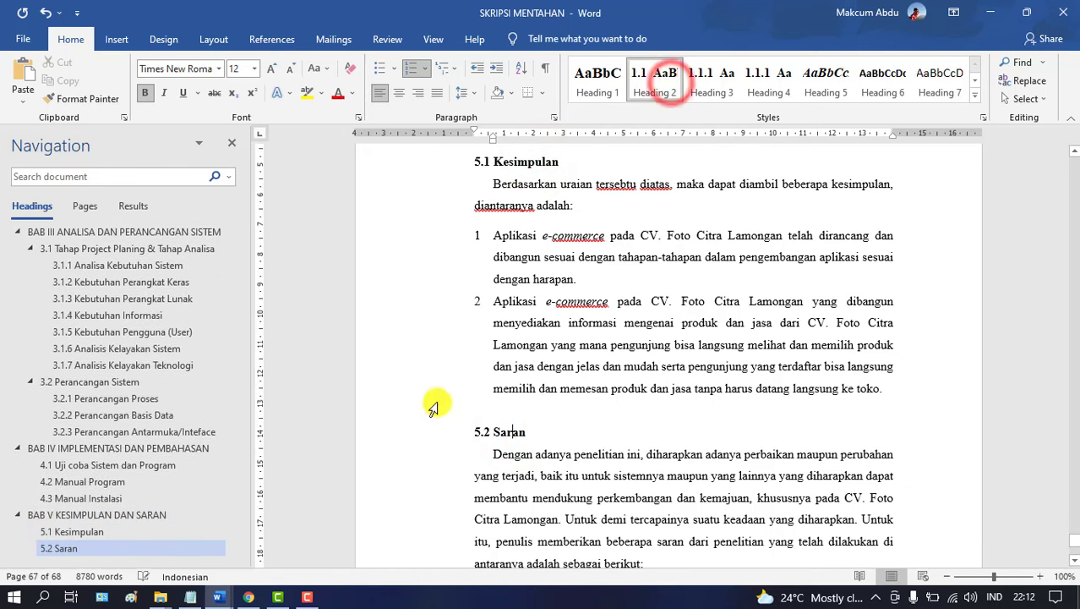
{"action": "left_click_drag", "start_coordinate": [229, 472], "coordinate": [239, 276]}
{"action": "left_click_drag", "start_coordinate": [238, 347], "coordinate": [251, 509]}
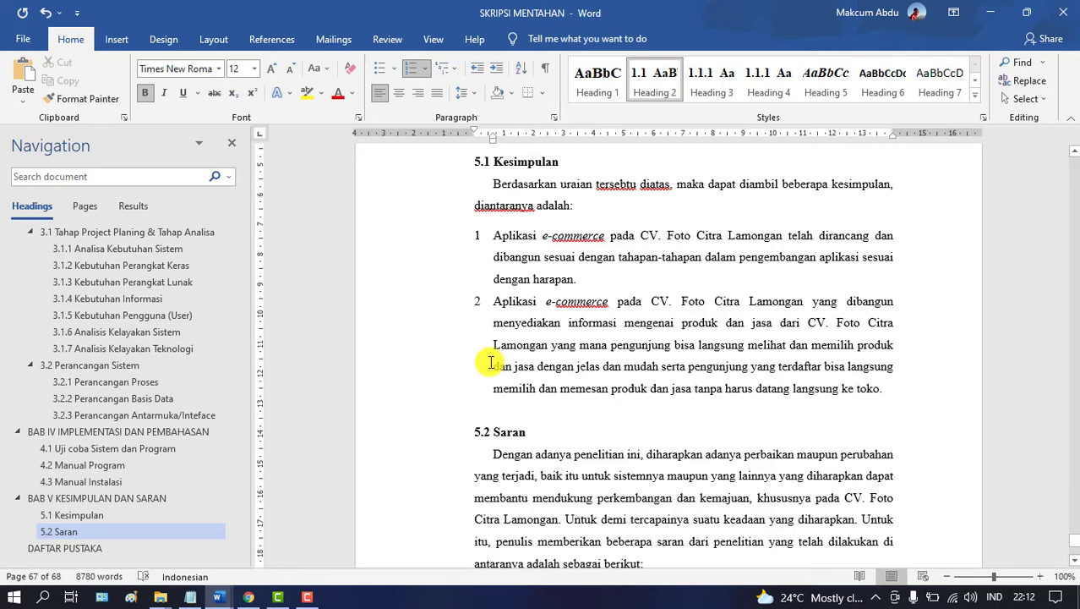
Return to the front pages and apply Heading 1 to the LEMBAR PERSETUJUAN DOSEN PEMBIMBING title
{"action": "left_click_drag", "start_coordinate": [229, 507], "coordinate": [235, 346]}
{"action": "left_click", "coordinate": [114, 244]}
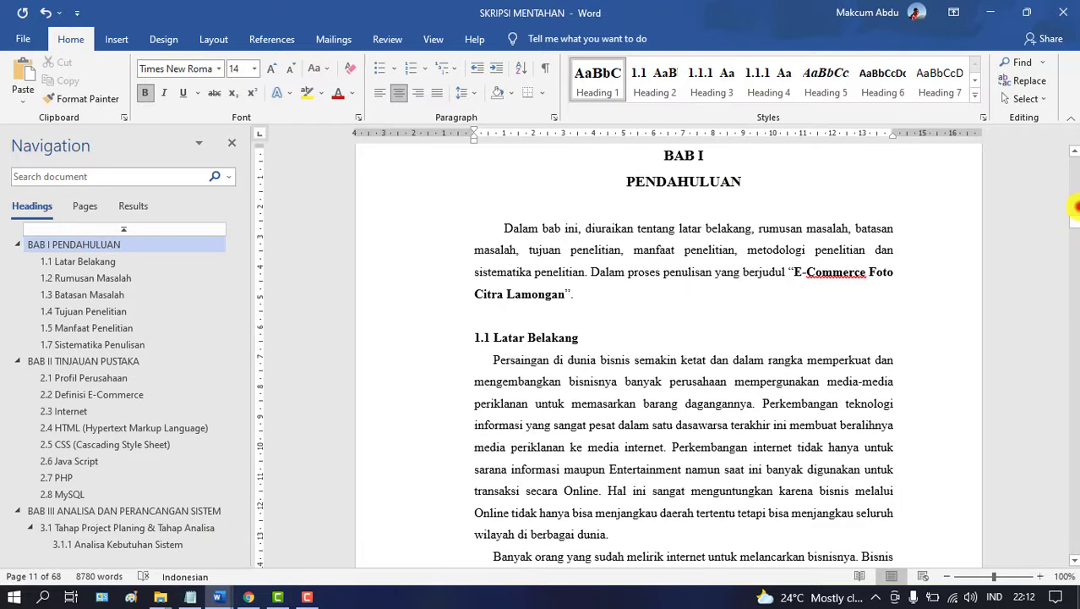
{"action": "left_click_drag", "start_coordinate": [1075, 205], "coordinate": [1077, 166]}
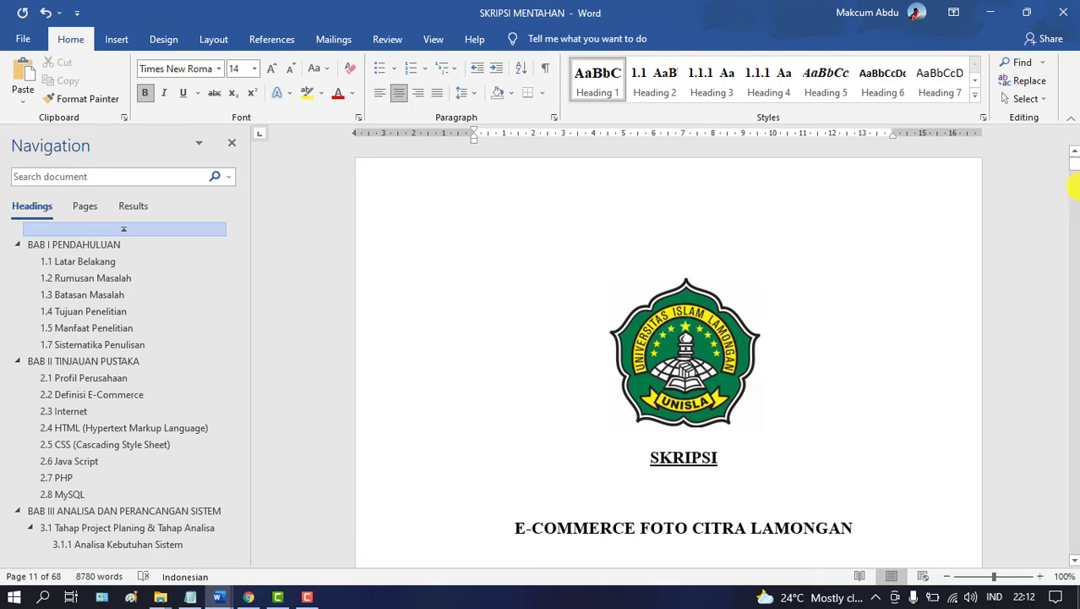
{"action": "left_click", "coordinate": [1072, 195]}
{"action": "left_click", "coordinate": [1073, 224]}
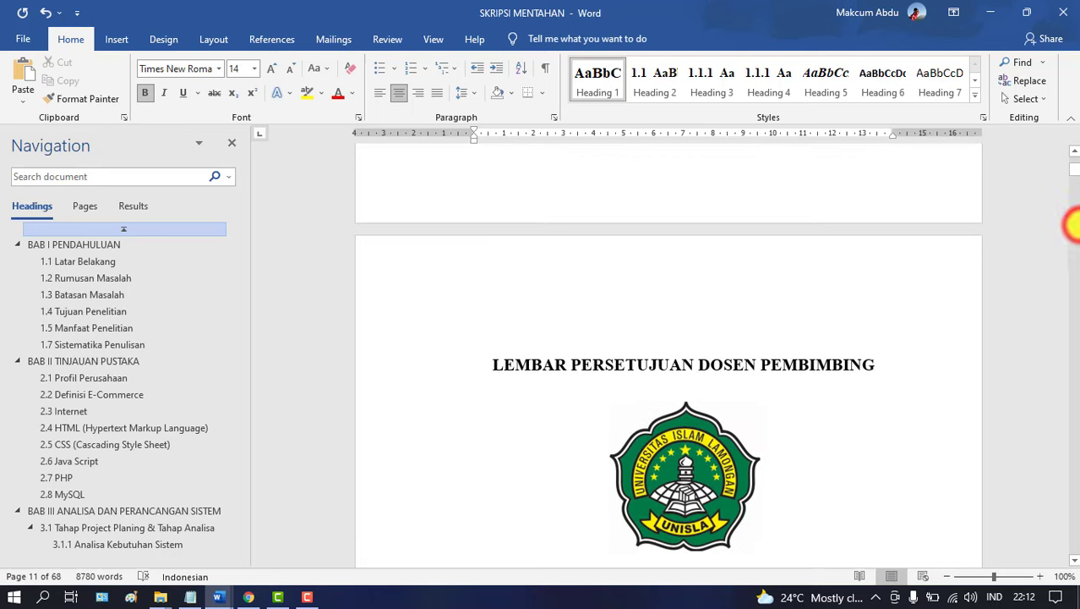
{"action": "left_click", "coordinate": [683, 367]}
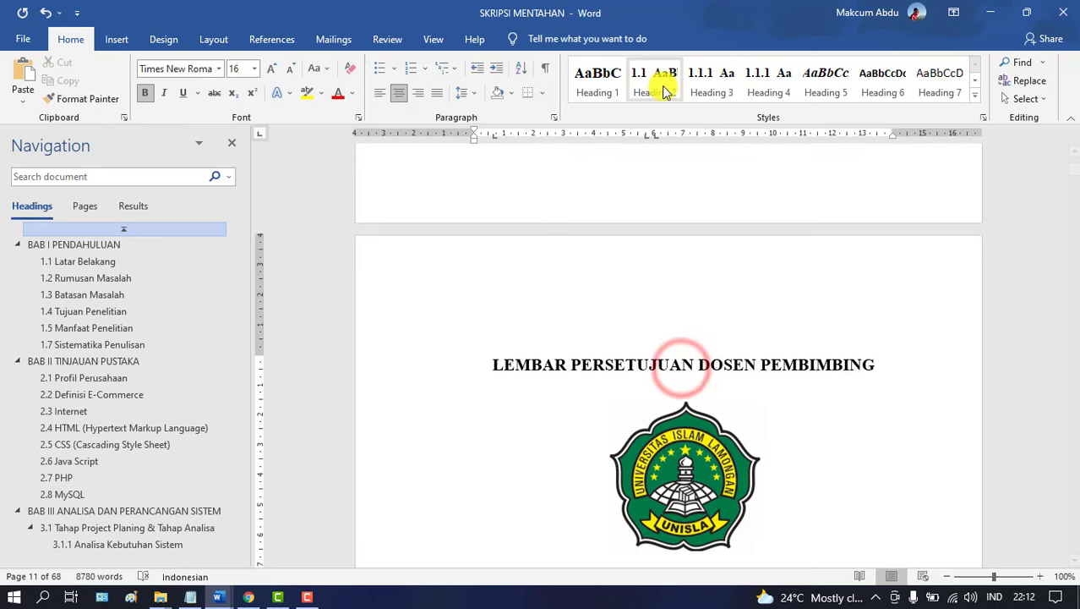
{"action": "left_click", "coordinate": [609, 82]}
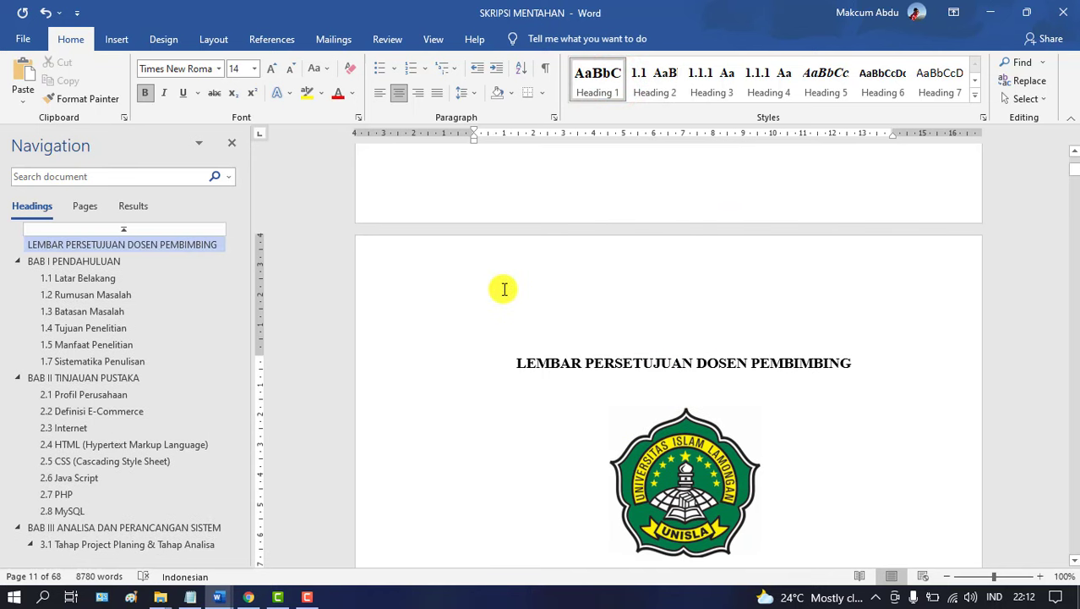
Apply Heading 1 to the LEMBAR PERSETUJUAN DOSEN PENGUJI title
{"action": "left_click", "coordinate": [1074, 259]}
{"action": "left_click", "coordinate": [1074, 260]}
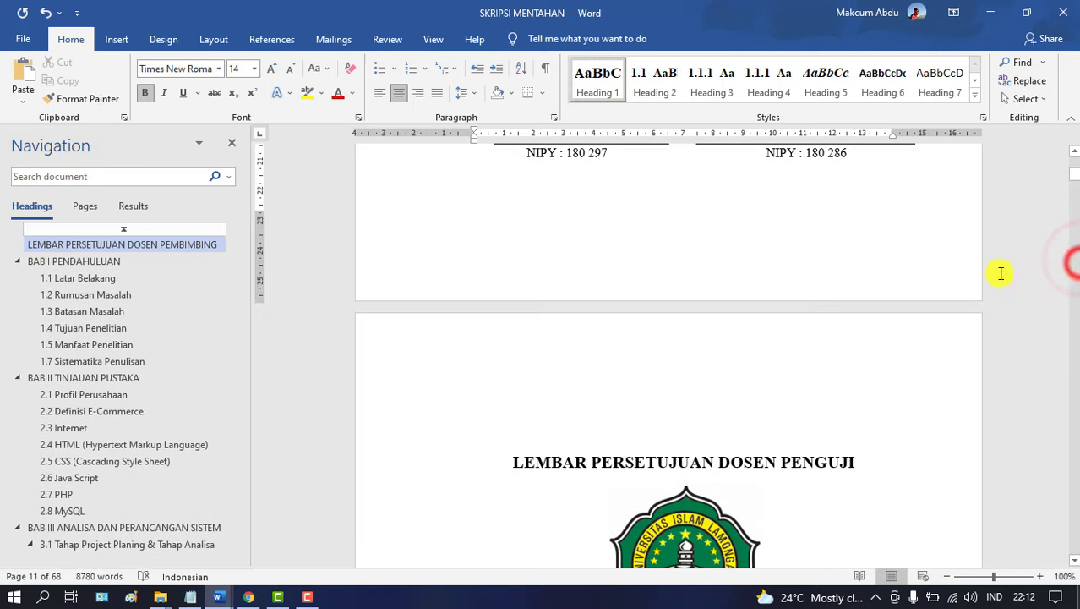
{"action": "left_click", "coordinate": [730, 461]}
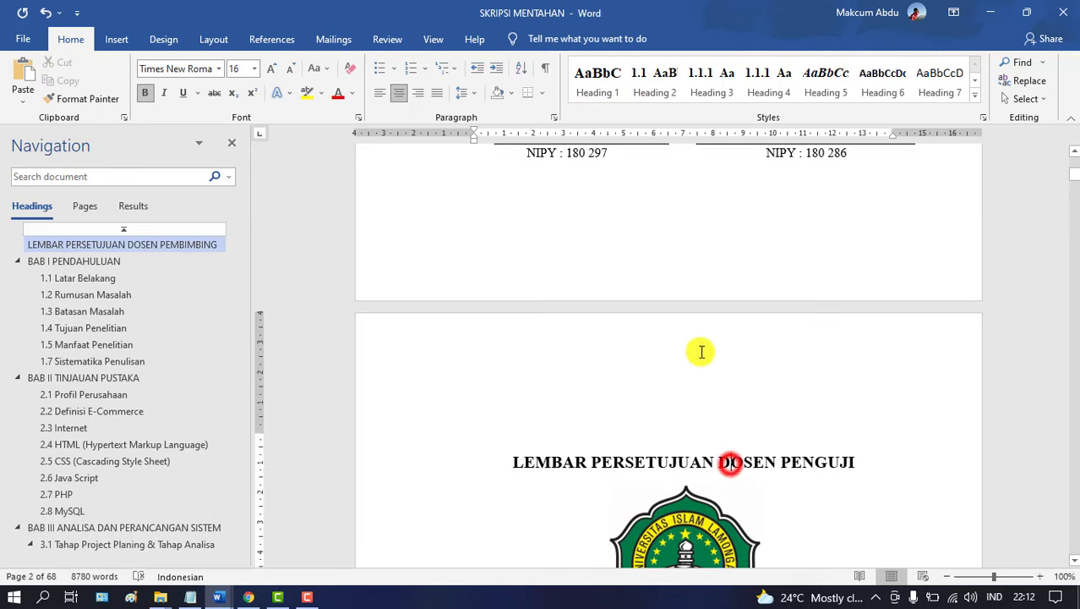
{"action": "left_click", "coordinate": [597, 82]}
Apply Heading 1 to the LEMBAR PENGESAHAN DAN PERSETUJUAN and PERSYARATAN KEASLIAN KARYA ILMIAH titles
{"action": "left_click", "coordinate": [1076, 370]}
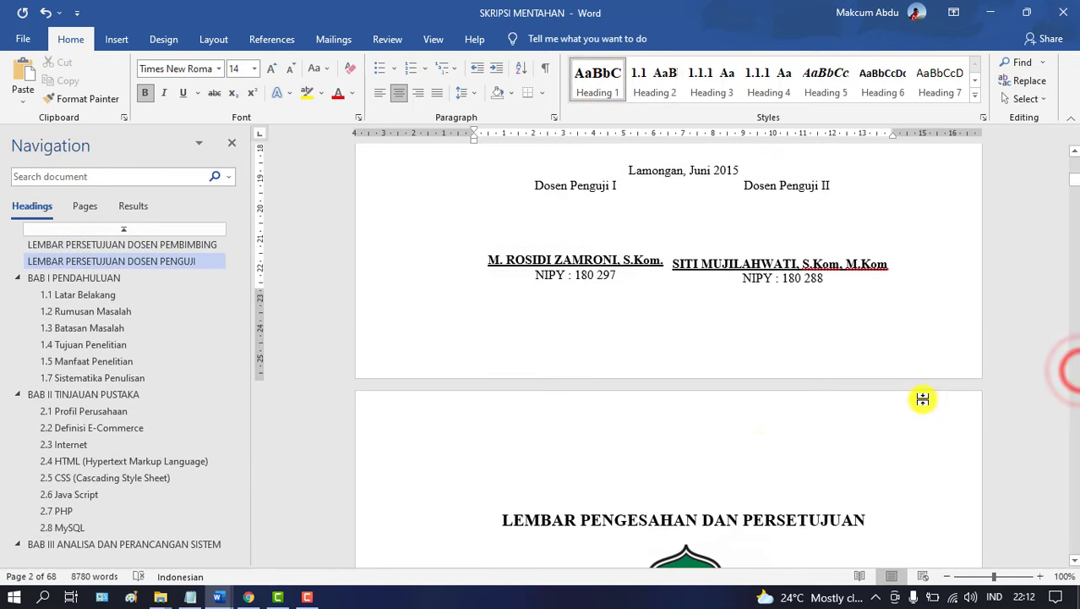
{"action": "left_click", "coordinate": [714, 508]}
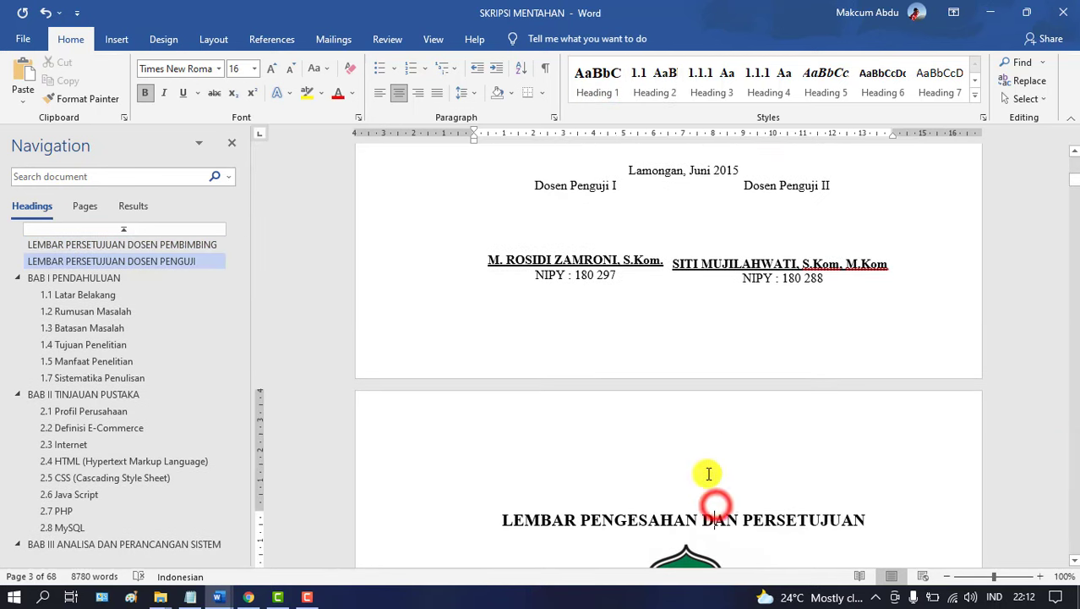
{"action": "left_click", "coordinate": [599, 80]}
{"action": "left_click", "coordinate": [1075, 356]}
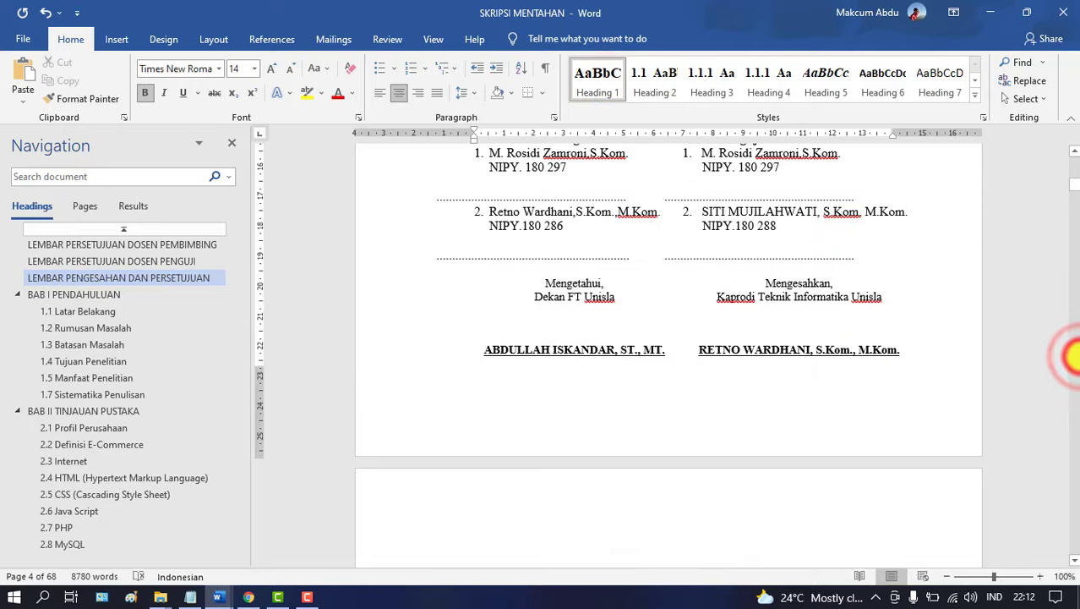
{"action": "left_click", "coordinate": [721, 199]}
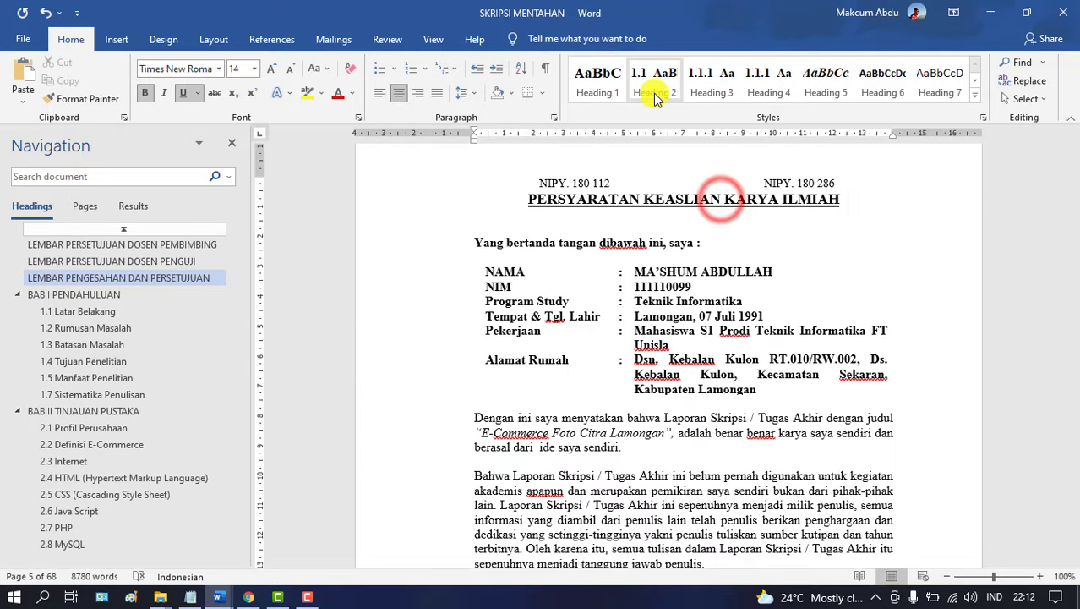
{"action": "left_click", "coordinate": [600, 81]}
Apply Heading 1 to the MOTTO DAN PERSEMBAHAN and KATA PENGANTAR titles
{"action": "left_click", "coordinate": [1074, 314]}
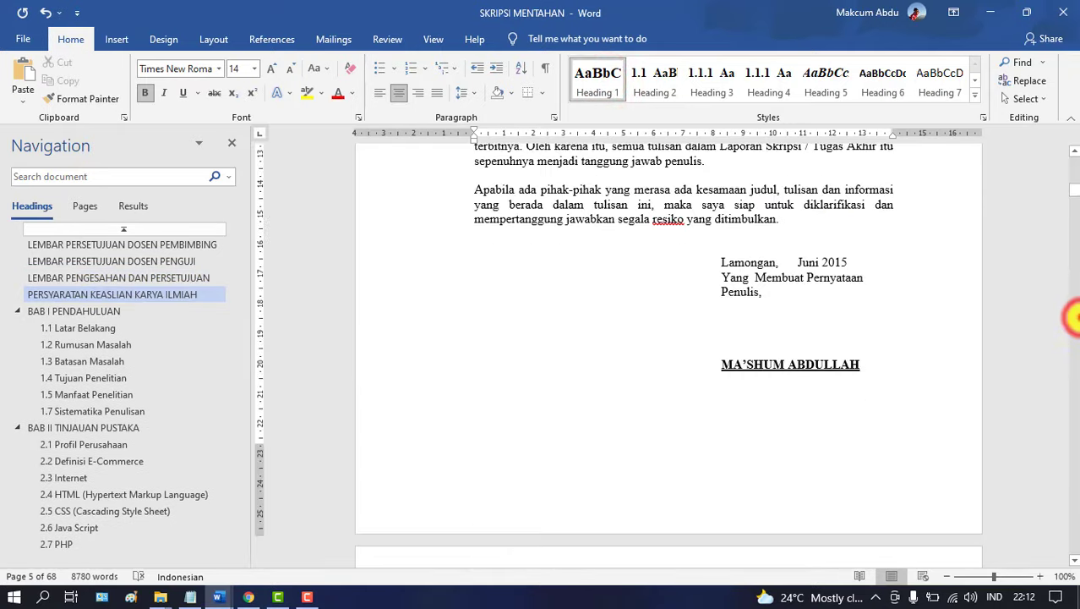
{"action": "left_click", "coordinate": [1074, 314]}
{"action": "left_click", "coordinate": [721, 284]}
{"action": "left_click", "coordinate": [597, 82]}
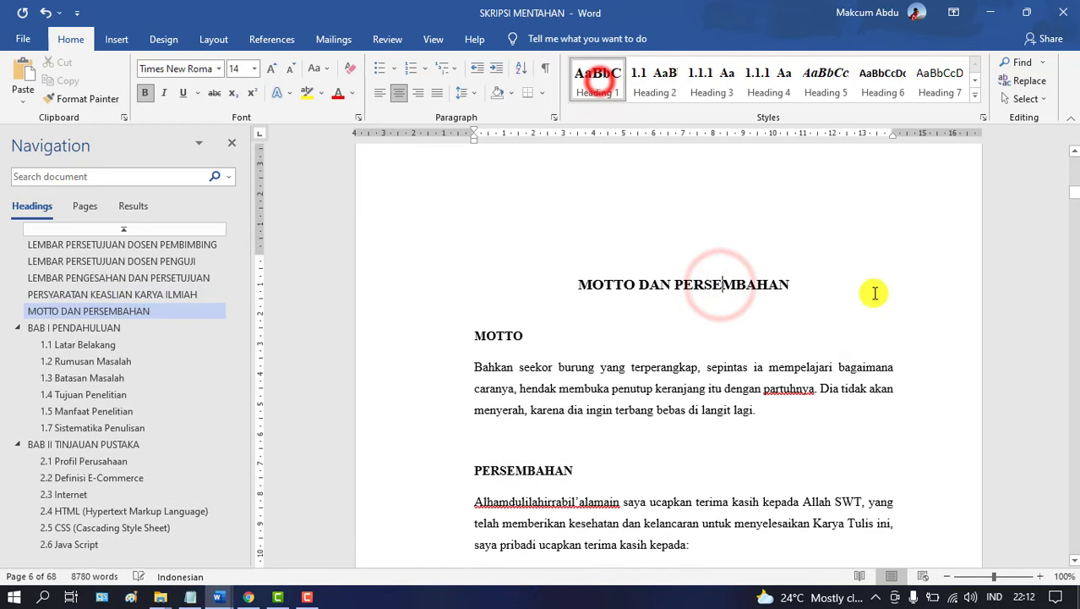
{"action": "left_click", "coordinate": [1074, 383]}
{"action": "left_click", "coordinate": [1073, 383]}
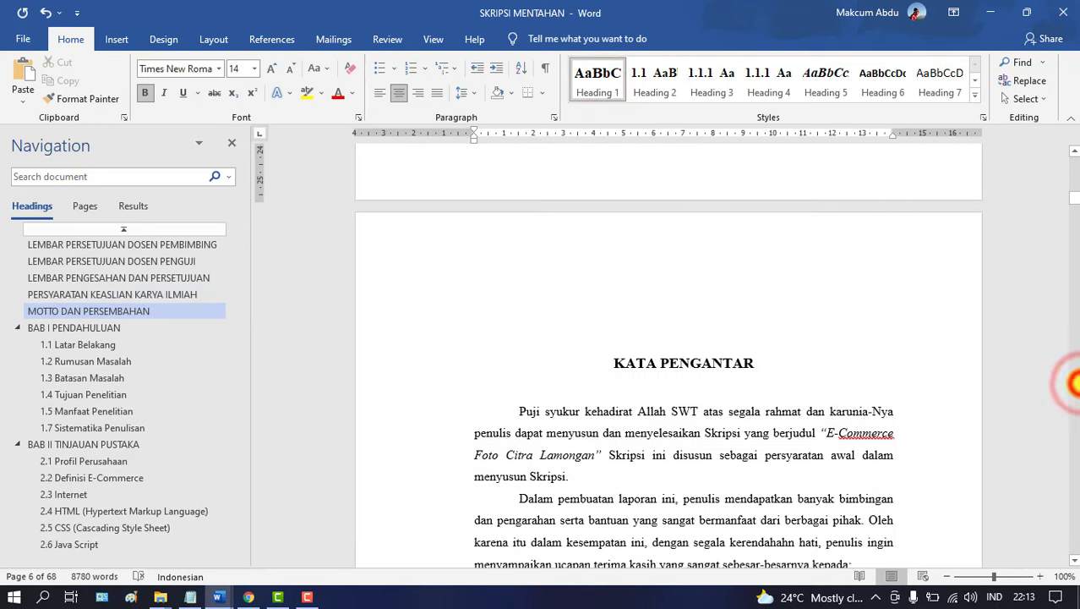
{"action": "left_click", "coordinate": [676, 355]}
{"action": "left_click", "coordinate": [595, 62]}
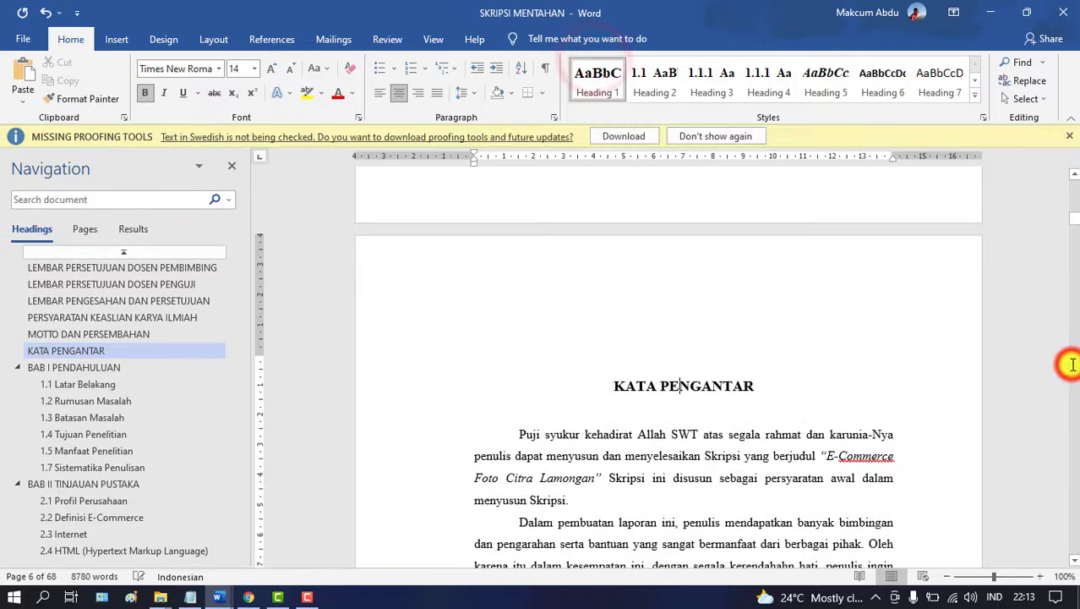
Dismiss the missing proofing tools notice and apply Heading 1 to the ABSTRAK title
{"action": "left_click", "coordinate": [1070, 363]}
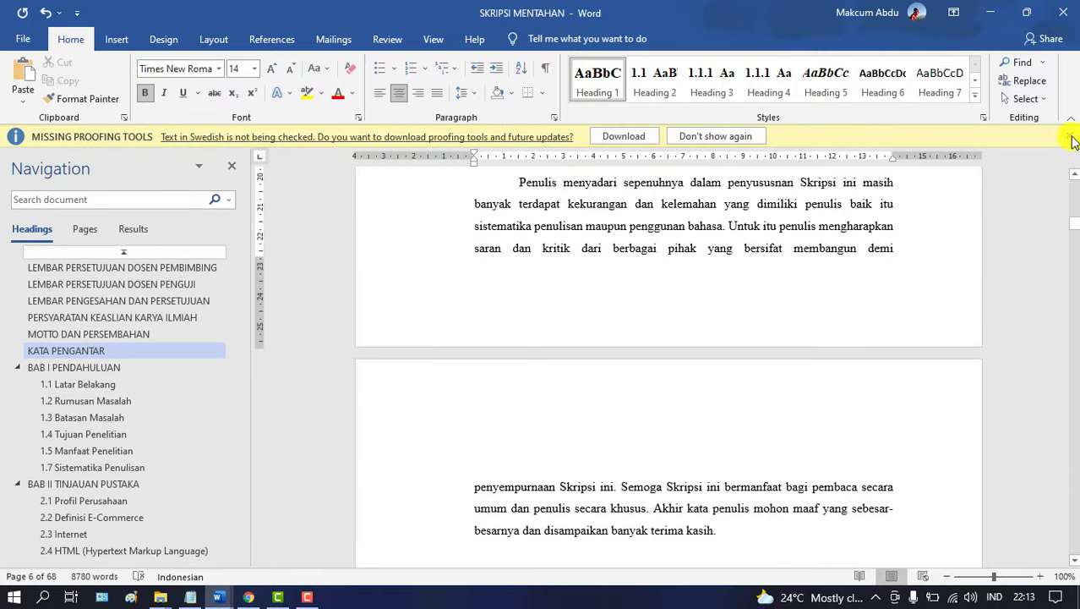
{"action": "left_click", "coordinate": [1072, 141]}
{"action": "left_click", "coordinate": [1073, 281]}
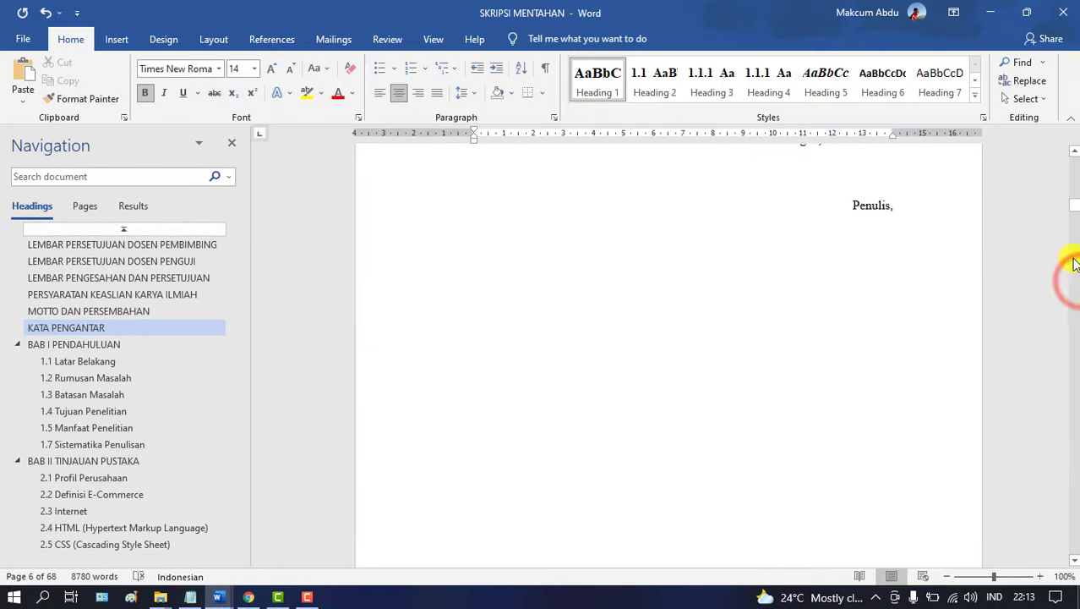
{"action": "left_click", "coordinate": [1077, 183]}
{"action": "left_click", "coordinate": [1076, 321]}
{"action": "left_click", "coordinate": [1076, 328]}
{"action": "left_click", "coordinate": [1075, 329]}
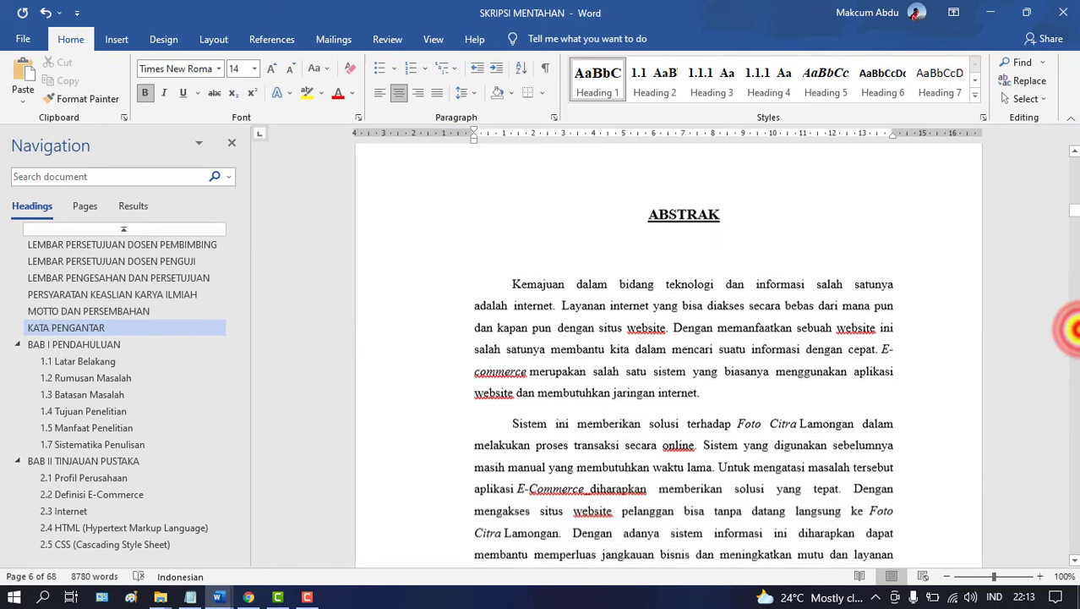
{"action": "left_click", "coordinate": [720, 156]}
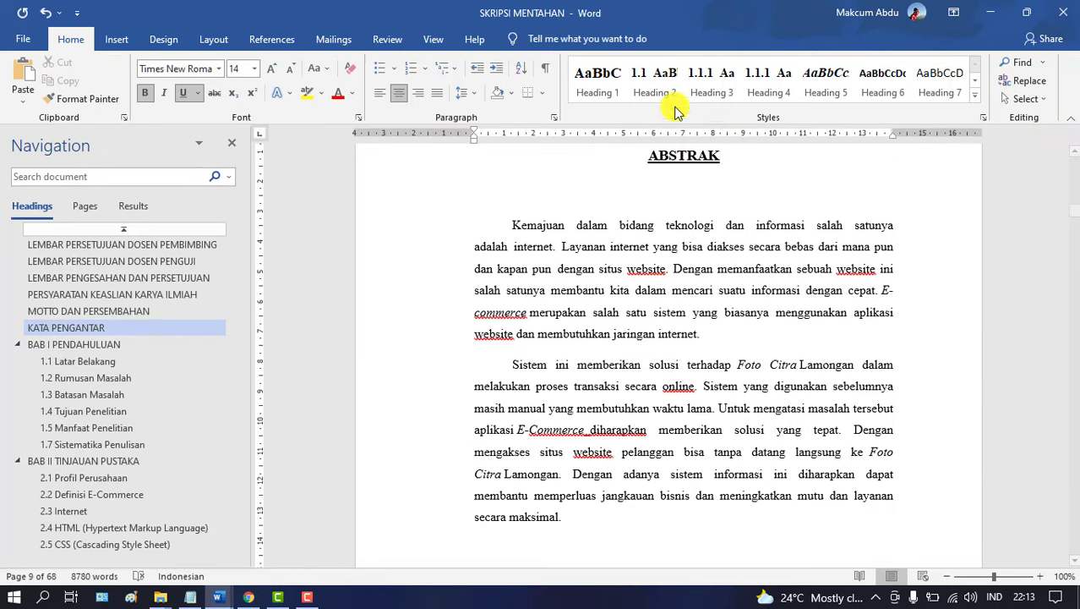
{"action": "left_click", "coordinate": [600, 87]}
Apply Heading 1 to the English ABSTRACT title on the page following ABSTRAK
{"action": "left_click", "coordinate": [1076, 398]}
{"action": "left_click", "coordinate": [1076, 398]}
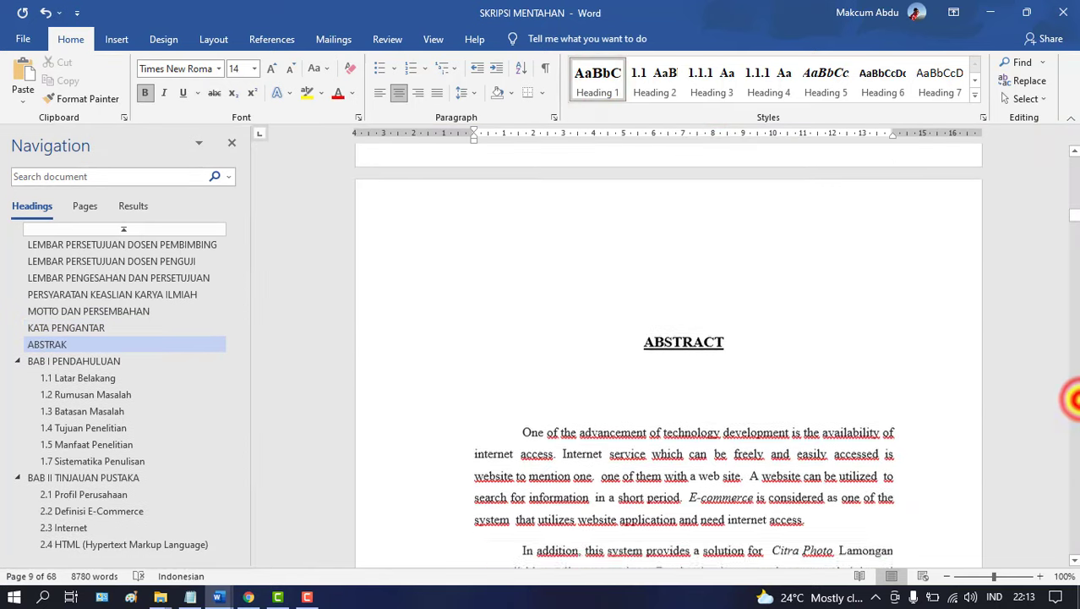
{"action": "left_click", "coordinate": [704, 242]}
{"action": "left_click", "coordinate": [597, 85]}
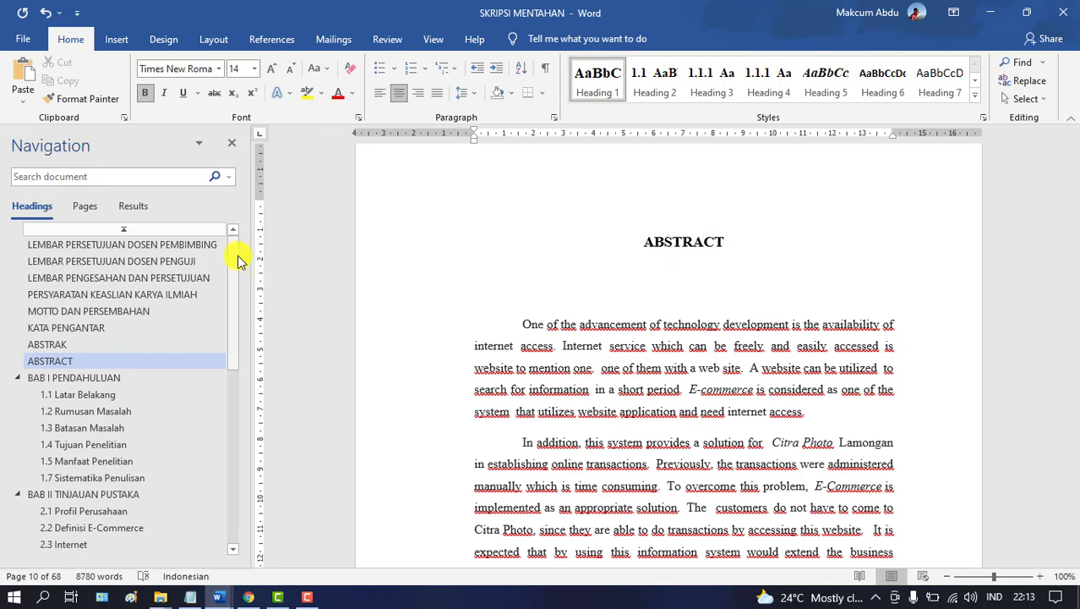
Check the front-page headings in the document outline by jumping through them in order up to BAB I PENDAHULUAN
{"action": "left_click_drag", "start_coordinate": [237, 258], "coordinate": [265, 271]}
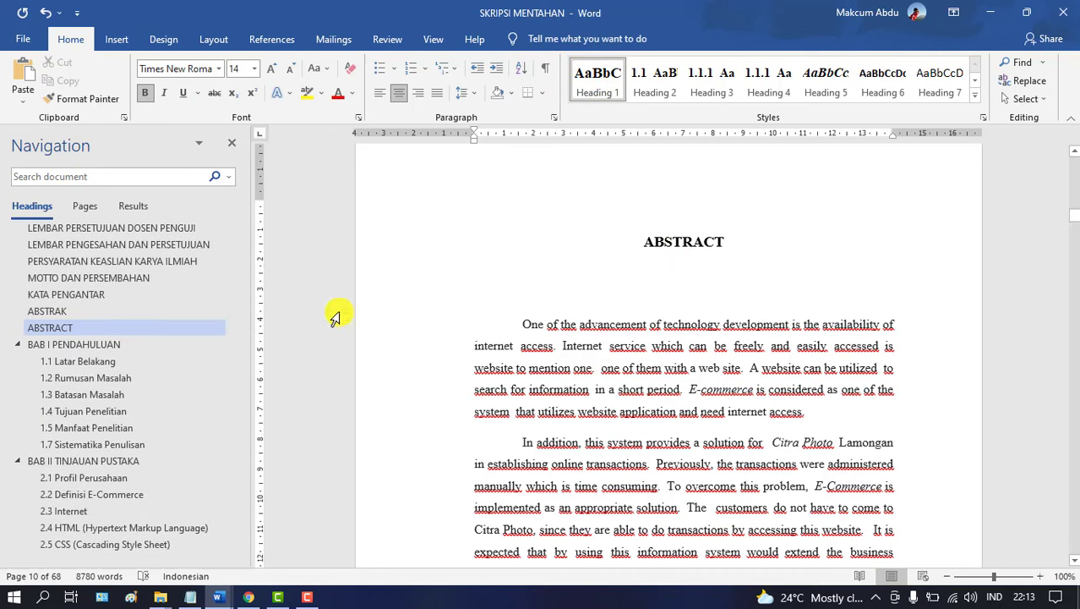
{"action": "scroll", "coordinate": [236, 297], "scroll_direction": "up", "scroll_amount": 1}
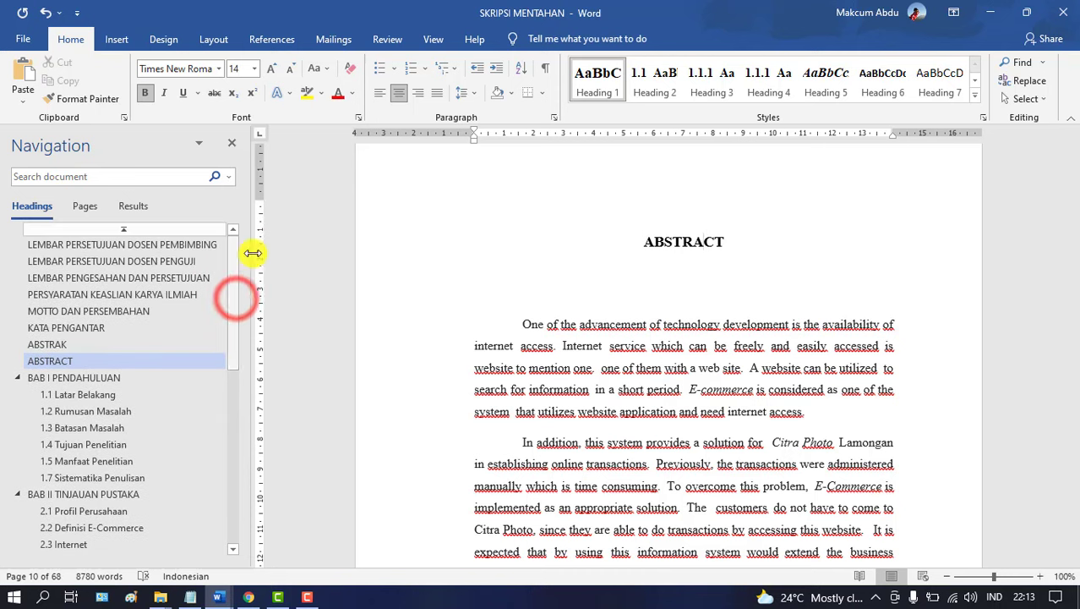
{"action": "left_click", "coordinate": [93, 261]}
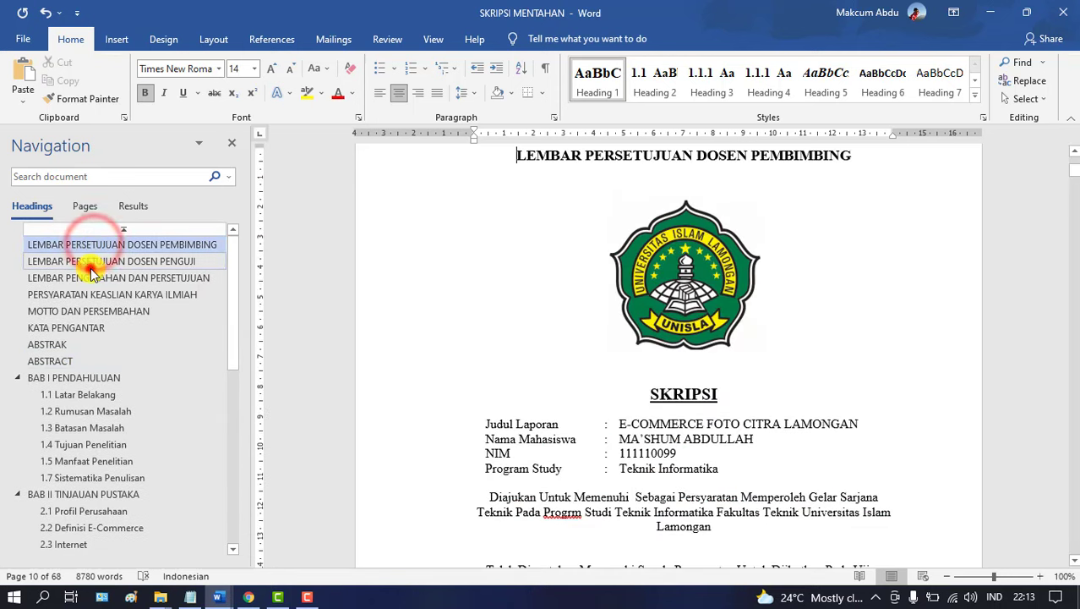
{"action": "left_click", "coordinate": [90, 277]}
{"action": "left_click", "coordinate": [87, 295]}
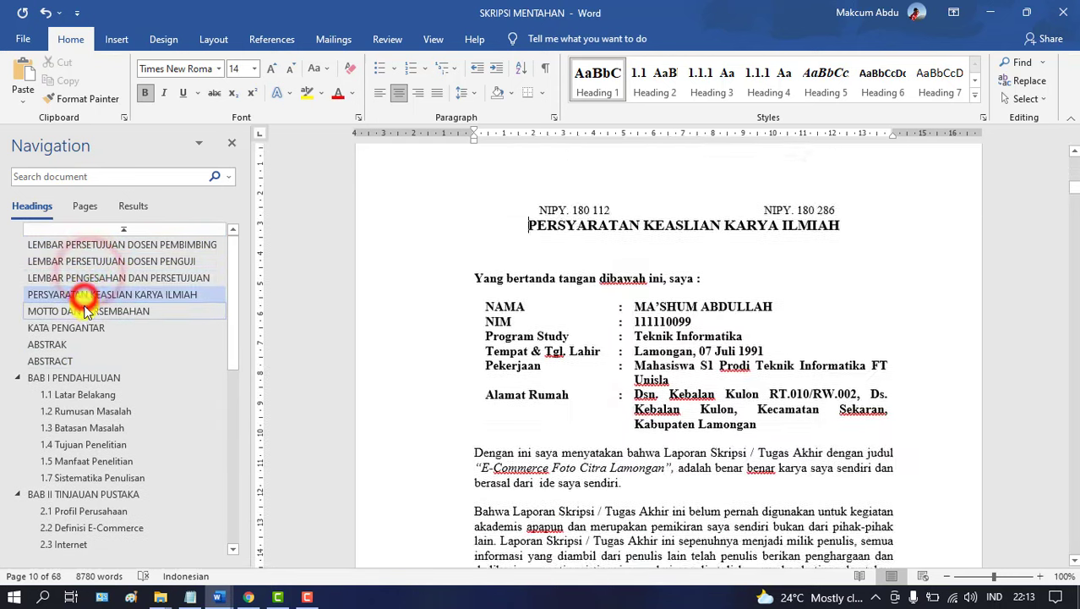
{"action": "left_click", "coordinate": [88, 312]}
{"action": "left_click", "coordinate": [72, 328]}
{"action": "left_click", "coordinate": [51, 344]}
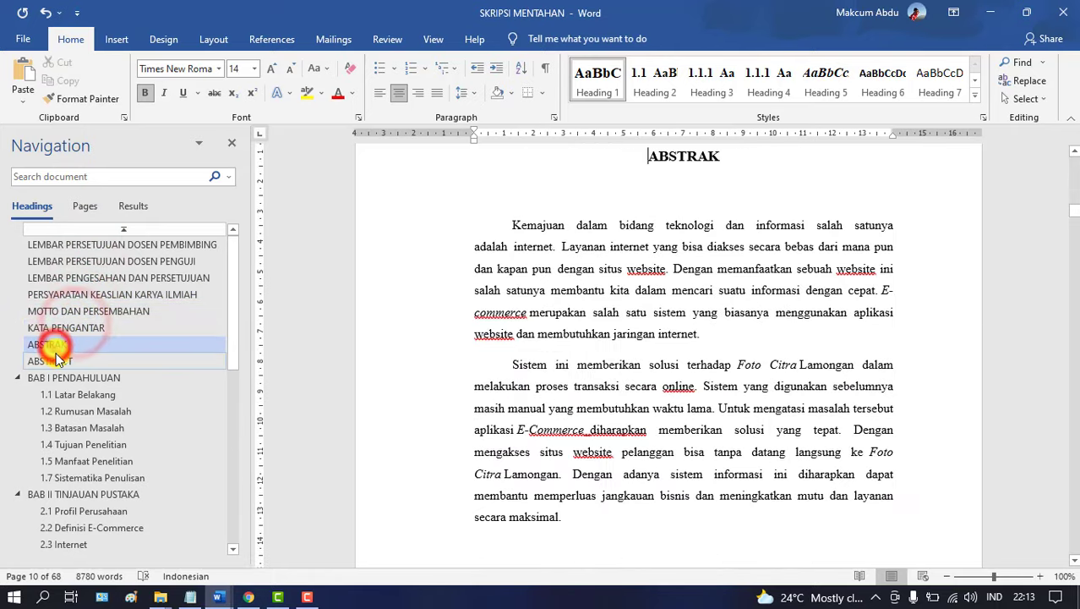
{"action": "left_click", "coordinate": [53, 361]}
{"action": "left_click", "coordinate": [74, 378]}
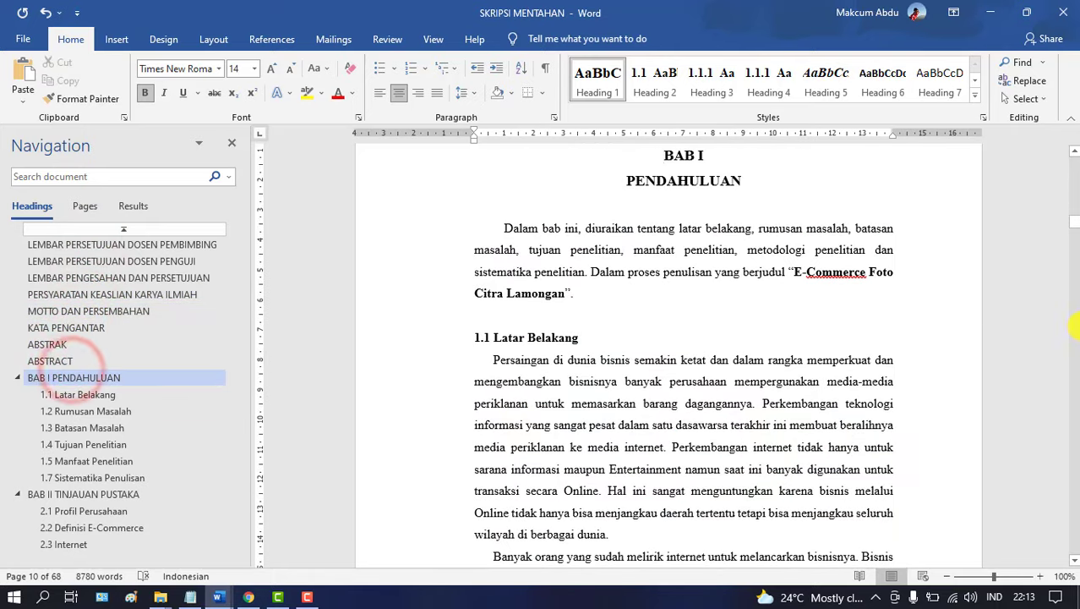
Check the chapter headings and subheadings in the outline, jumping to 1.1 Latar Belakang and 3.1.1 Analisa Kebutuhan Sistem
{"action": "left_click_drag", "start_coordinate": [1073, 226], "coordinate": [1073, 251]}
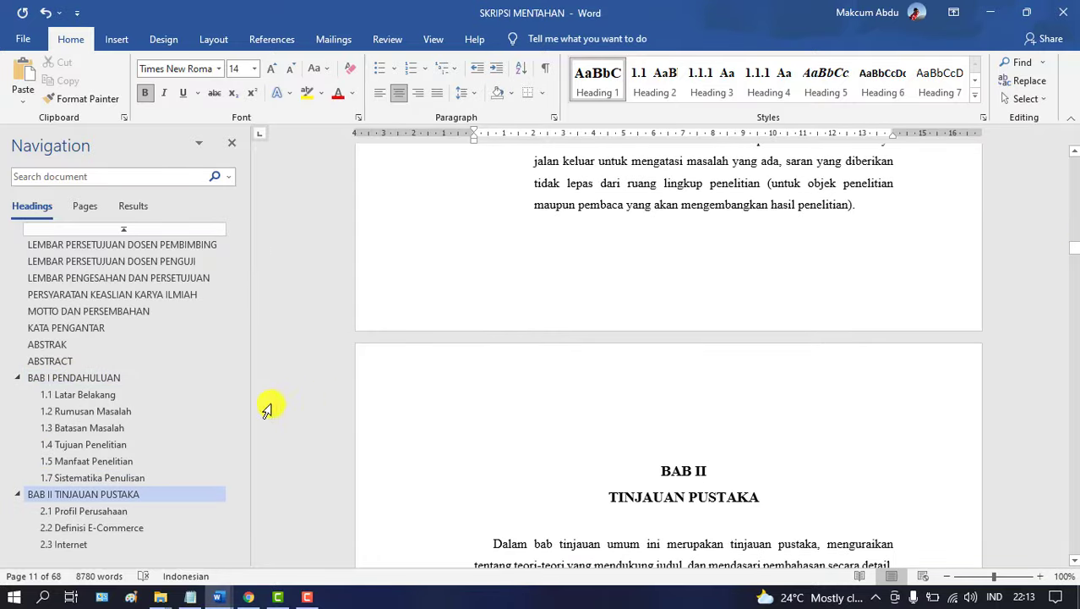
{"action": "left_click", "coordinate": [89, 394]}
{"action": "left_click_drag", "start_coordinate": [229, 303], "coordinate": [249, 370]}
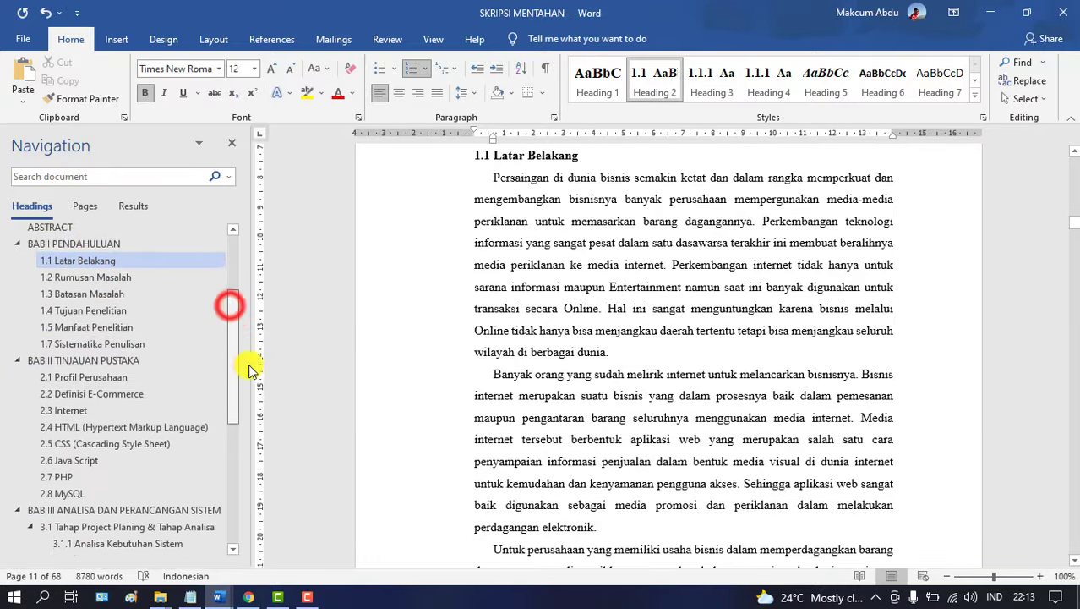
{"action": "scroll", "coordinate": [161, 451], "scroll_direction": "down", "scroll_amount": 3}
{"action": "left_click", "coordinate": [125, 482]}
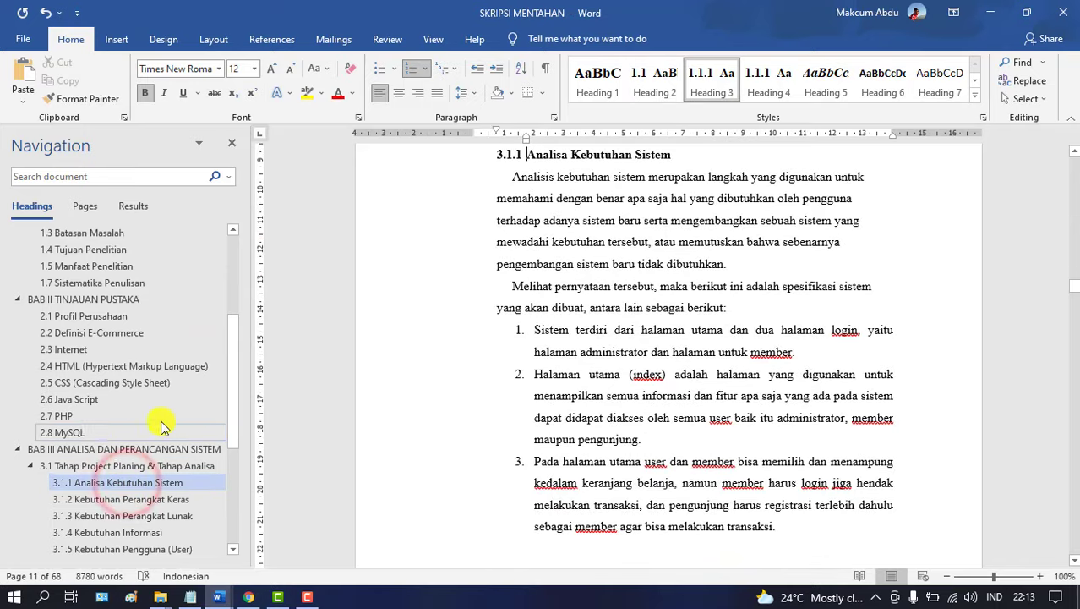
{"action": "left_click_drag", "start_coordinate": [230, 382], "coordinate": [239, 464]}
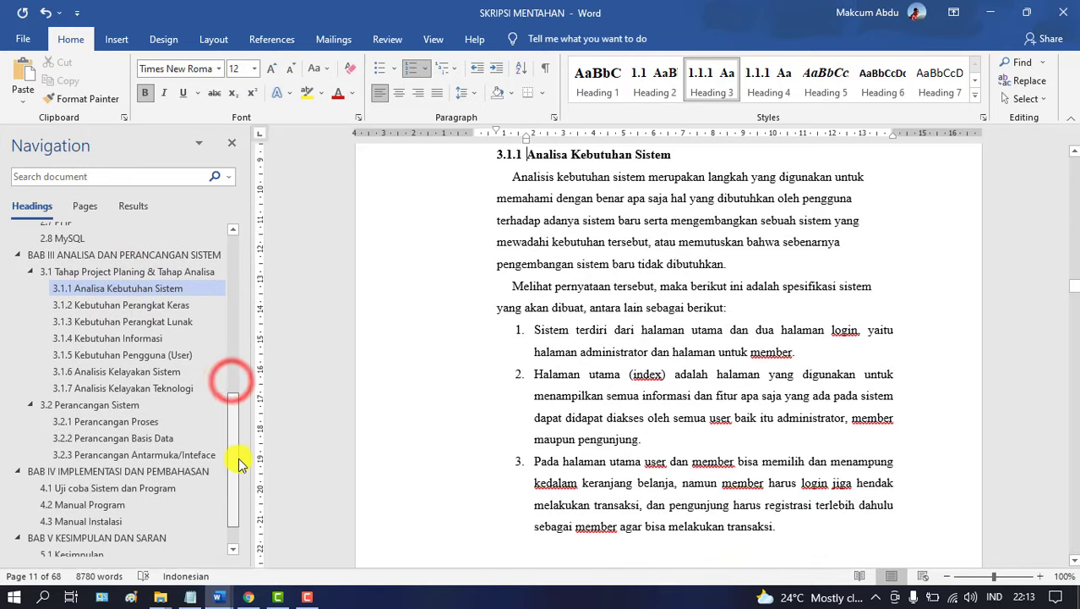
{"action": "left_click", "coordinate": [660, 242]}
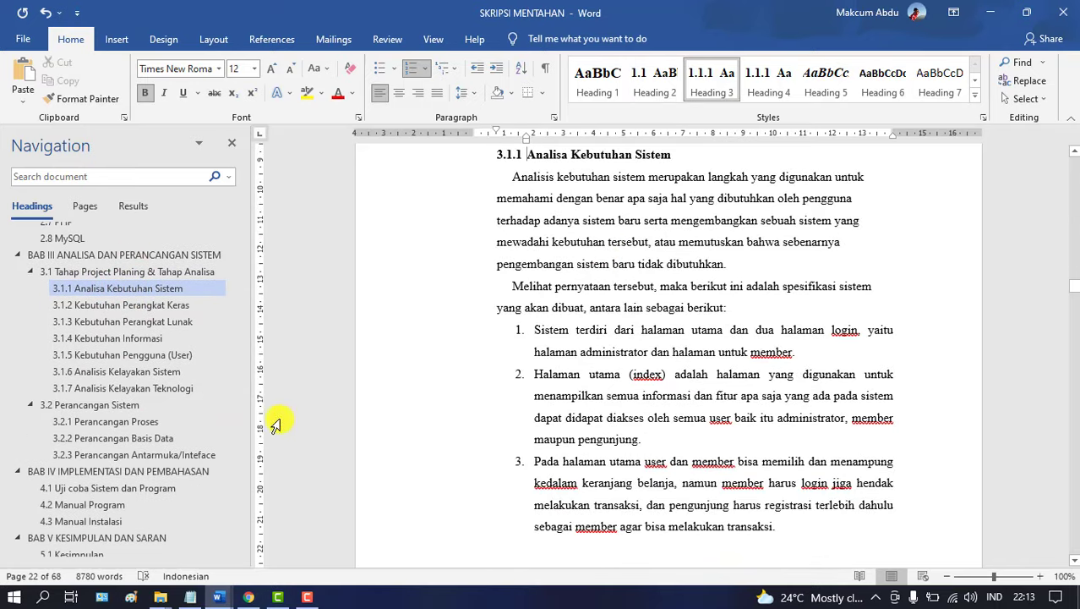
{"action": "left_click_drag", "start_coordinate": [236, 408], "coordinate": [272, 241]}
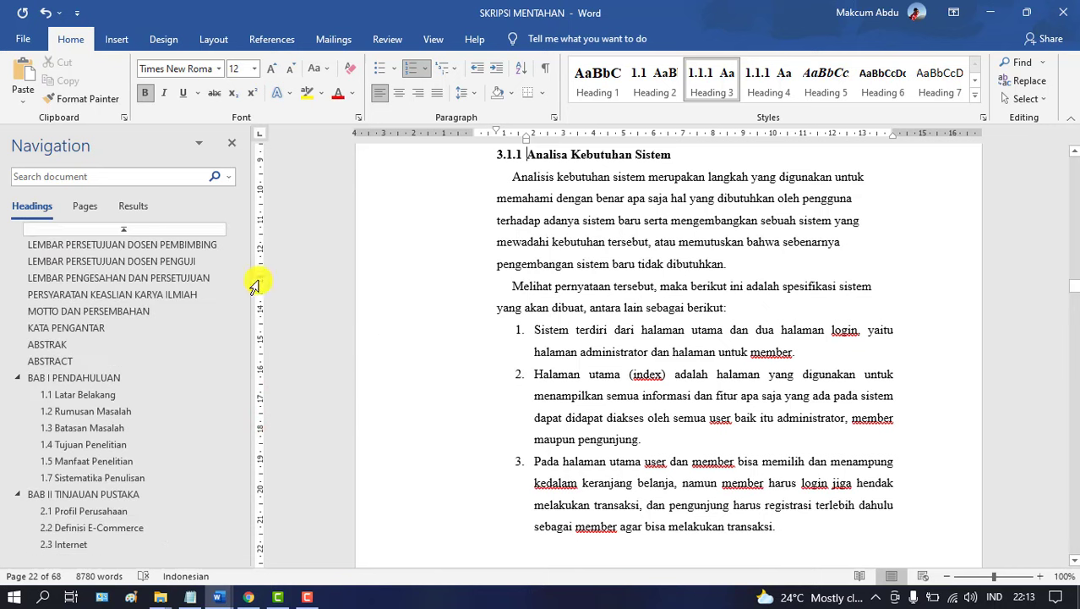
Look at the KATA PENGANTAR section and return to the start of the ABSTRAK title
{"action": "left_click", "coordinate": [71, 341]}
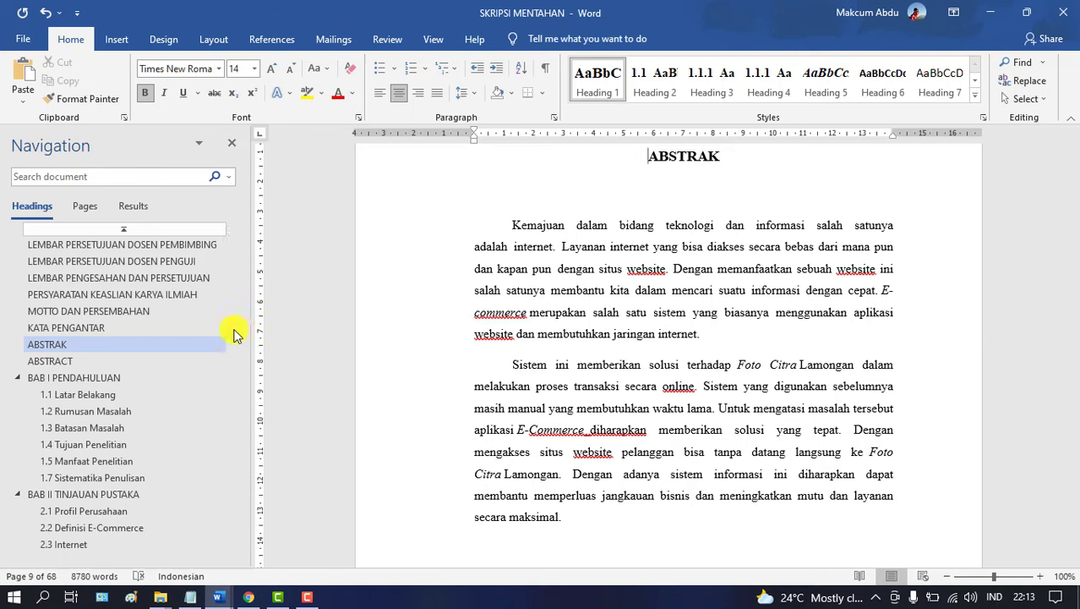
{"action": "left_click", "coordinate": [80, 331]}
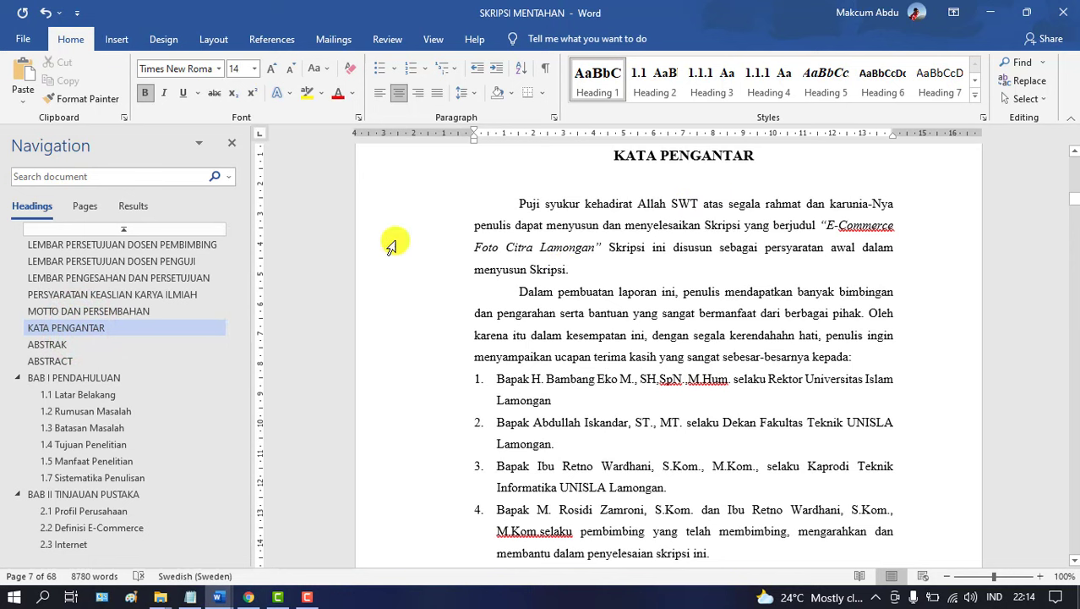
{"action": "left_click", "coordinate": [50, 347]}
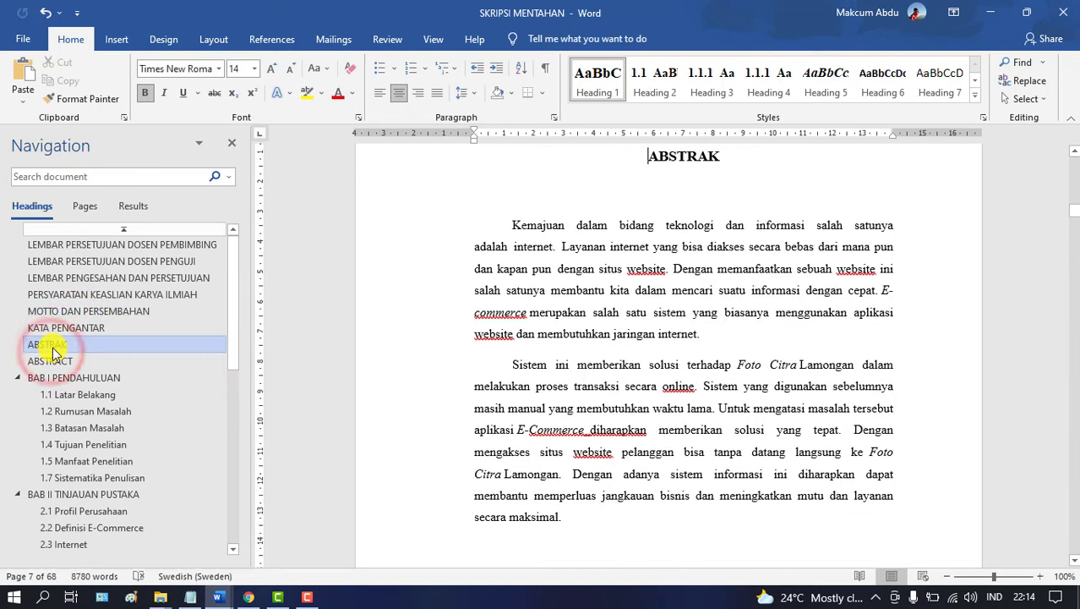
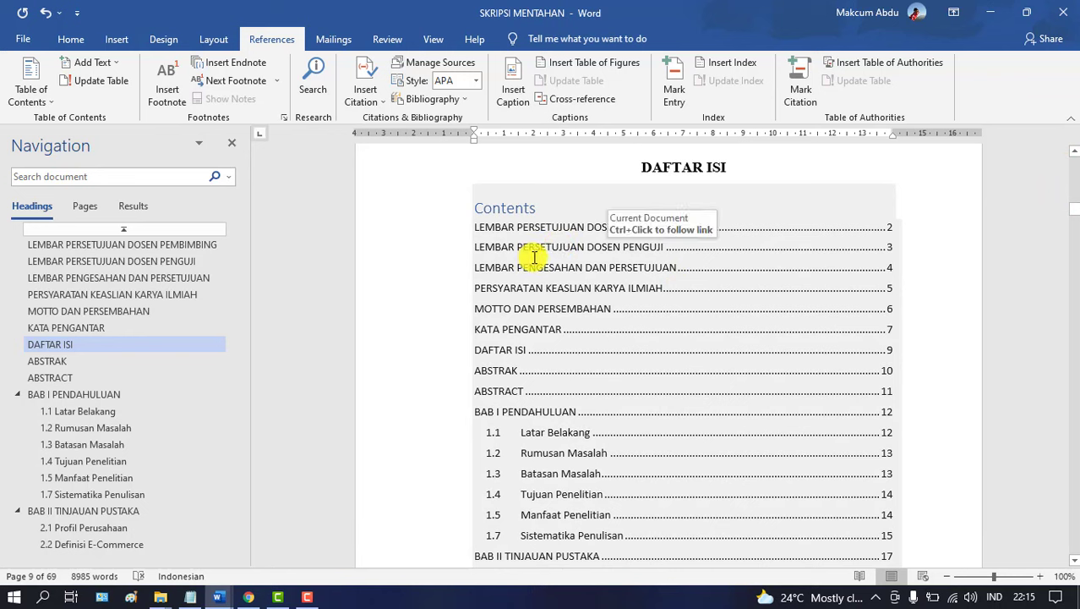
Delete the Contents title from the automatic table of contents under DAFTAR ISI
{"action": "left_click", "coordinate": [535, 248]}
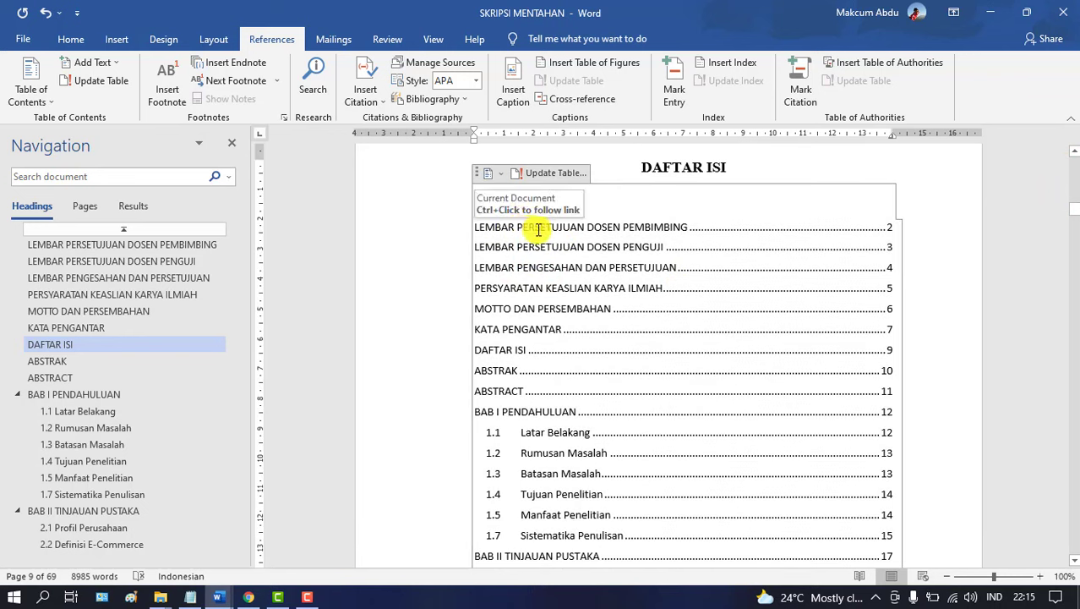
{"action": "left_click", "coordinate": [666, 241]}
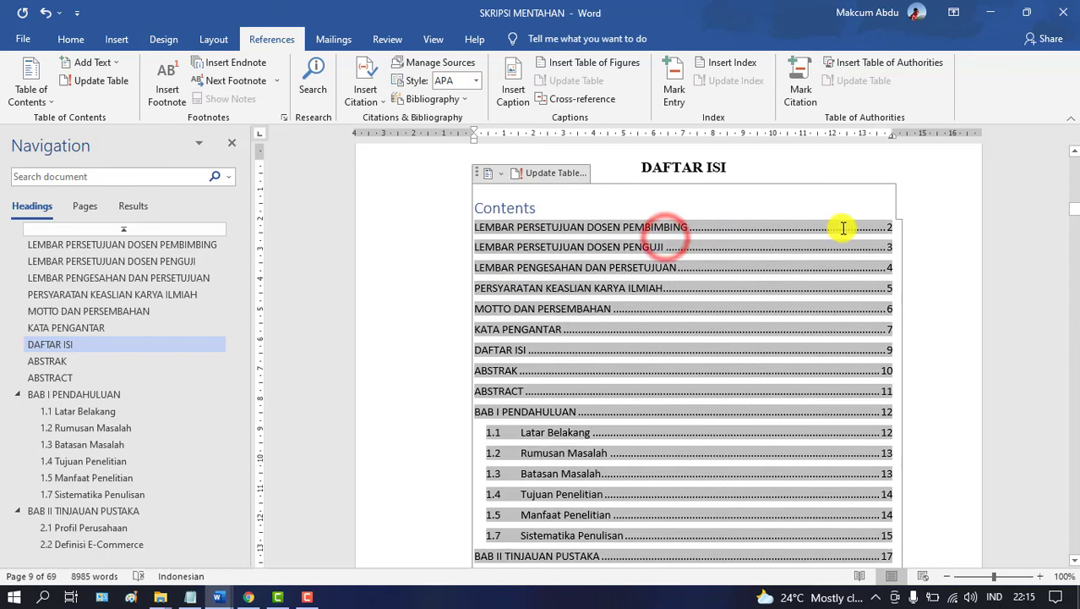
{"action": "left_click", "coordinate": [889, 227]}
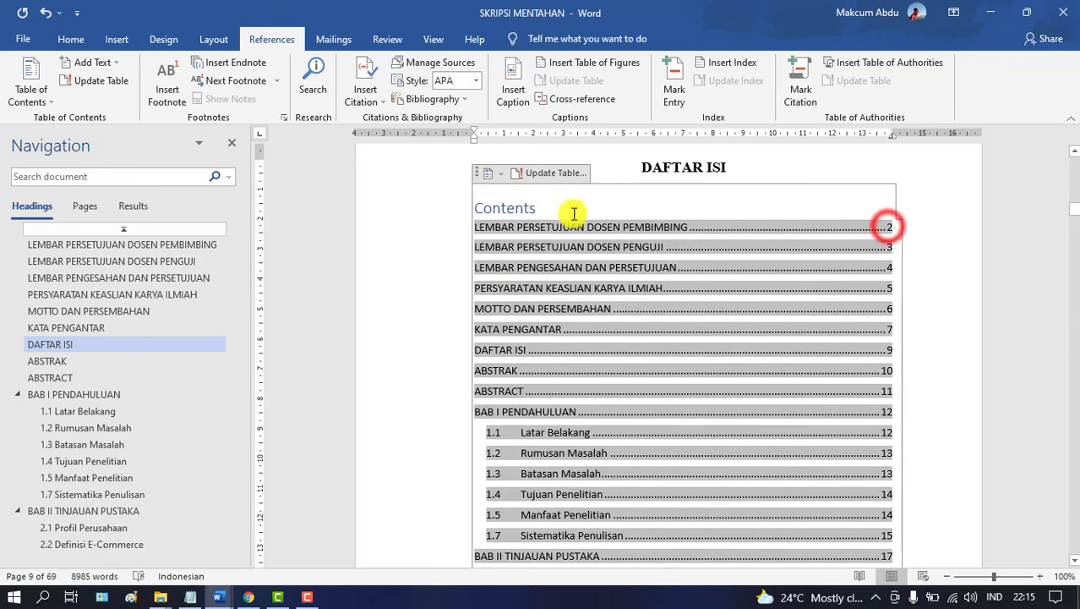
{"action": "left_click", "coordinate": [535, 207]}
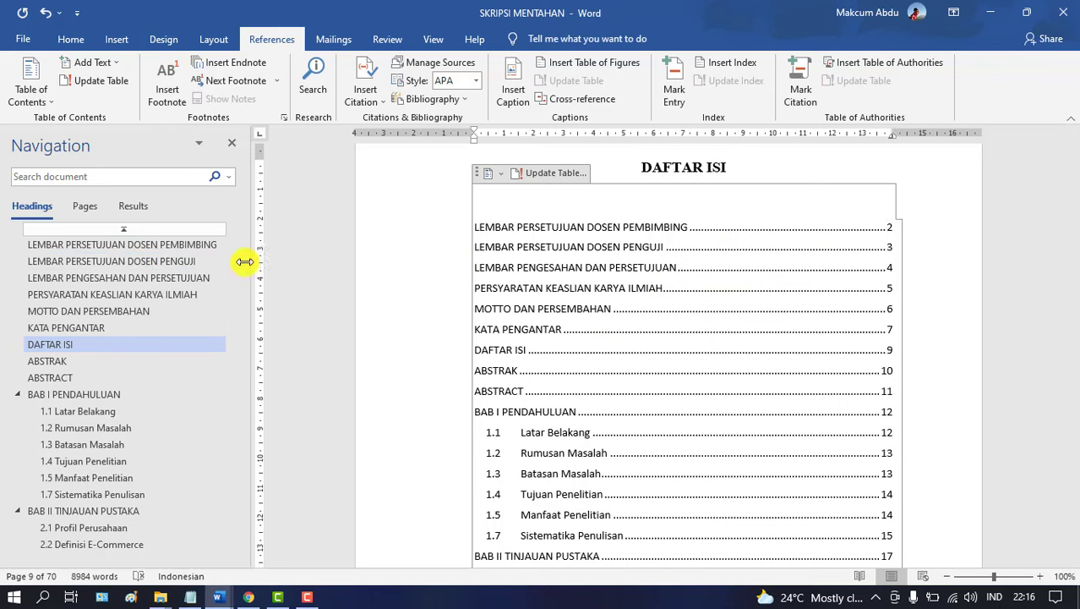
{"action": "left_click_drag", "start_coordinate": [234, 252], "coordinate": [241, 279]}
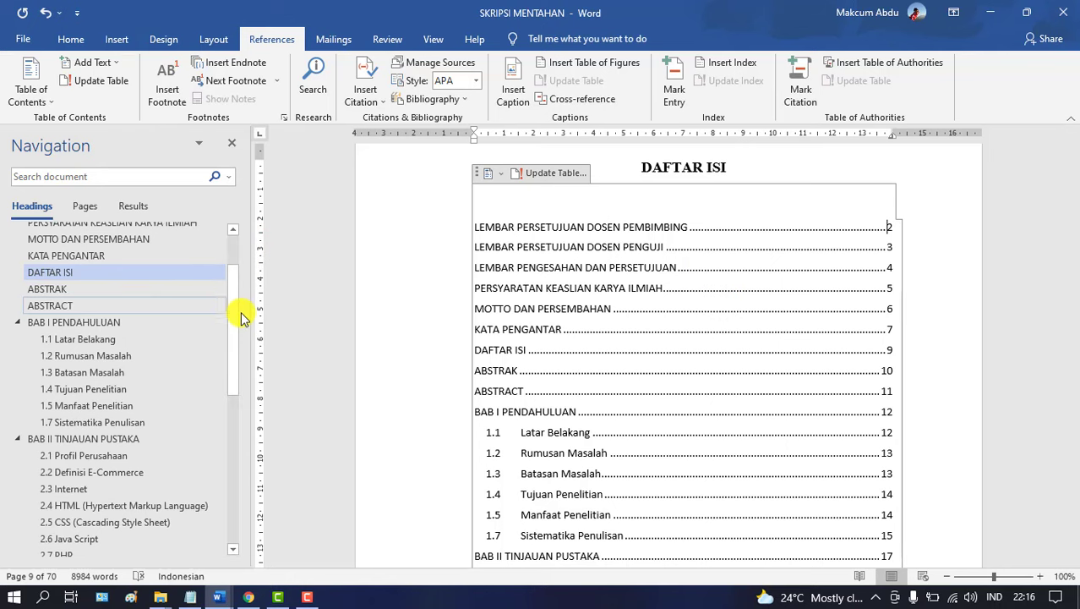
Compare the entries of the table of contents under DAFTAR ISI with the headings in the document outline
{"action": "left_click_drag", "start_coordinate": [229, 296], "coordinate": [253, 234]}
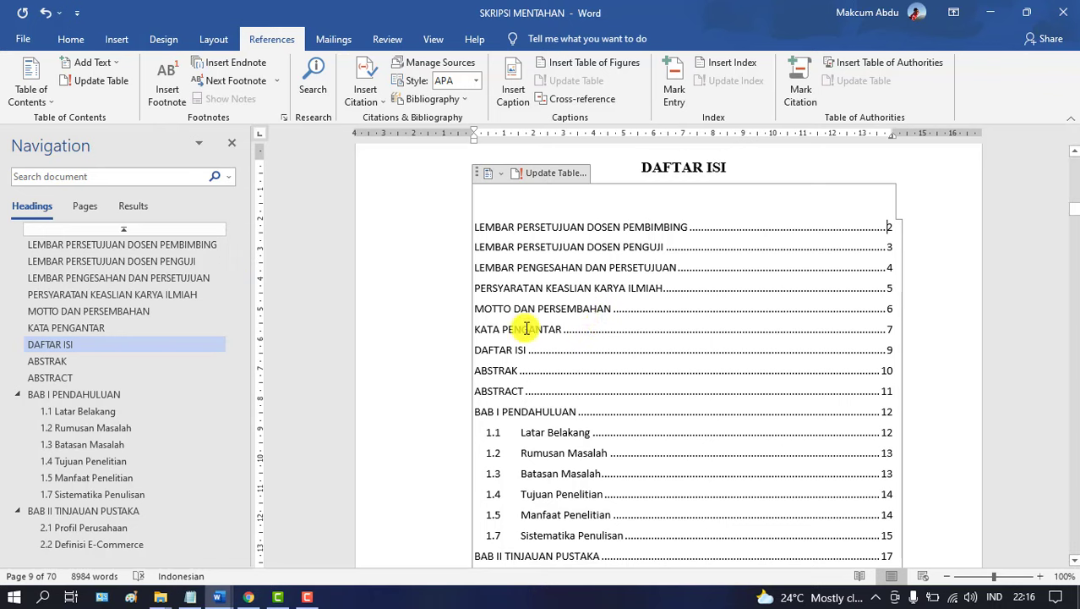
{"action": "left_click", "coordinate": [558, 267]}
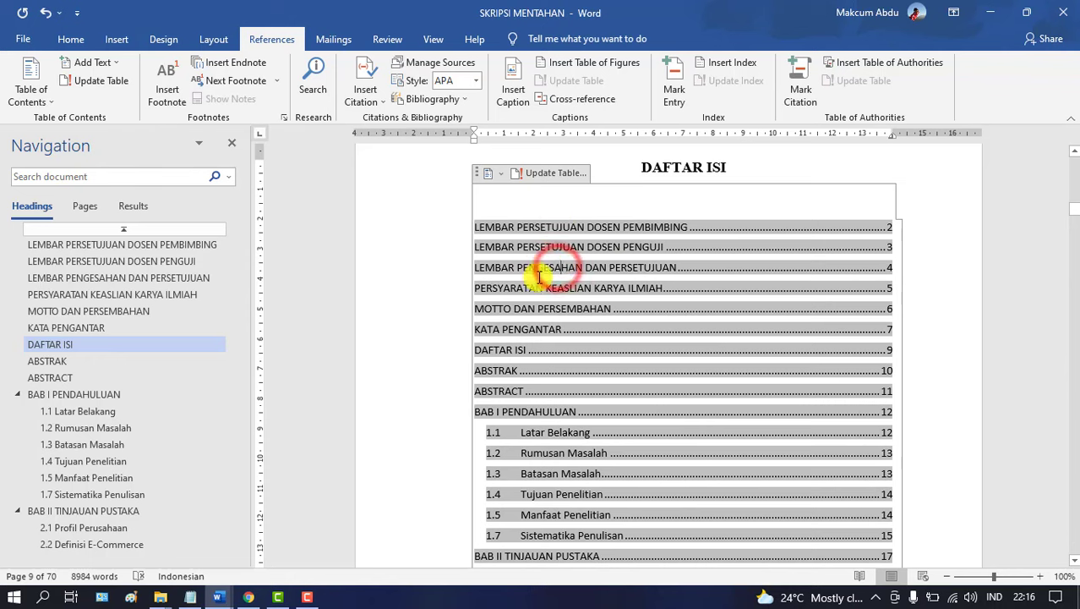
{"action": "left_click", "coordinate": [574, 263]}
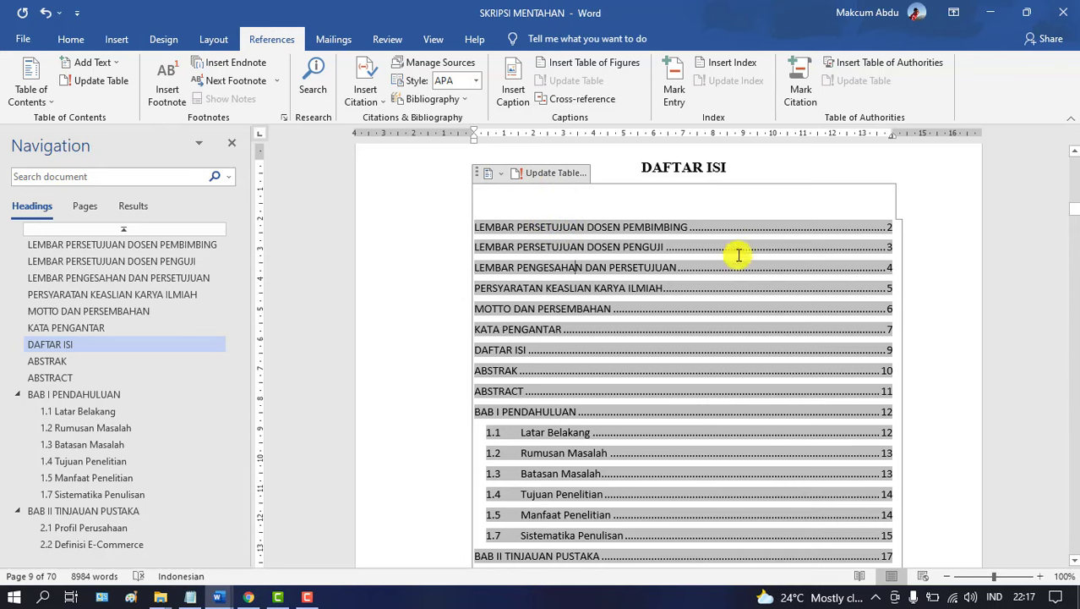
{"action": "left_click", "coordinate": [695, 235]}
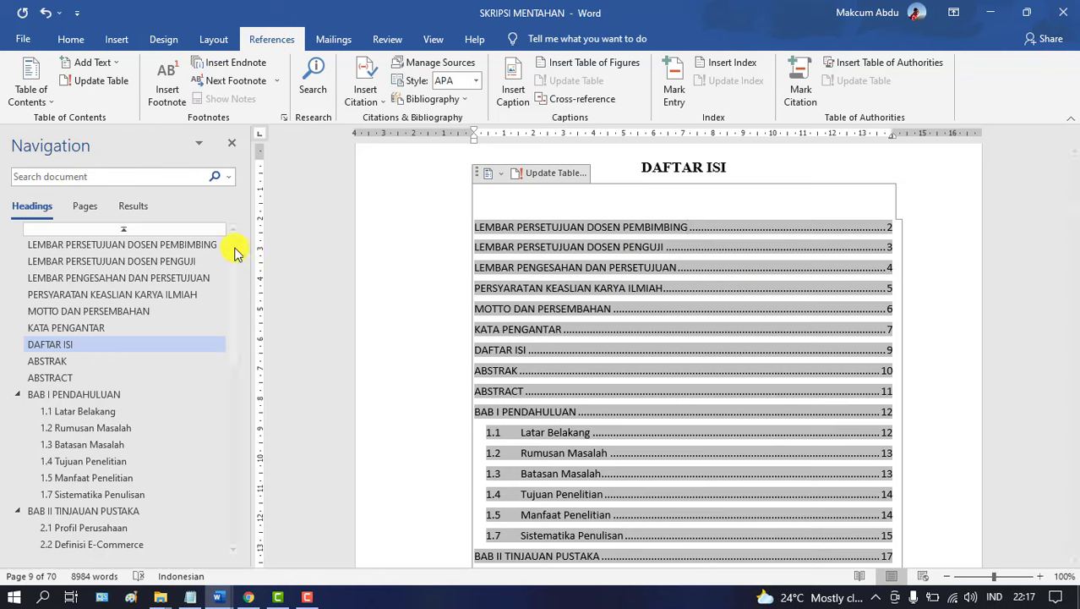
{"action": "mouse_move", "coordinate": [236, 258]}
{"action": "left_mouse_down"}
{"action": "mouse_move", "coordinate": [227, 409]}
{"action": "mouse_move", "coordinate": [243, 242]}
{"action": "left_mouse_up"}
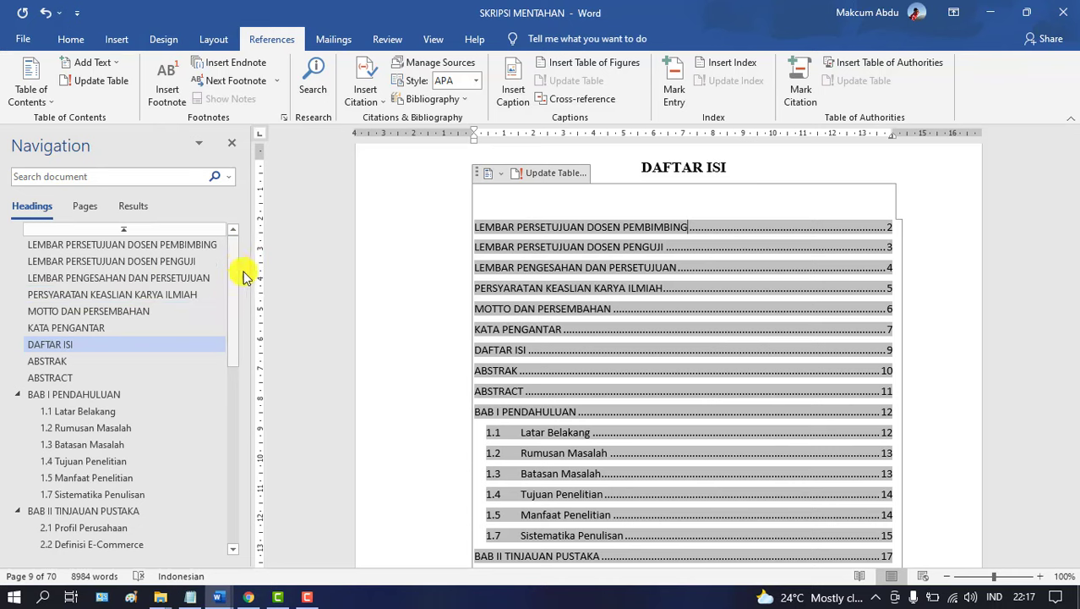
Check the three LEMBAR approval-page headings by jumping to them from the outline, and return to the DAFTAR ISI contents table
{"action": "left_click", "coordinate": [88, 244]}
{"action": "left_click", "coordinate": [97, 277]}
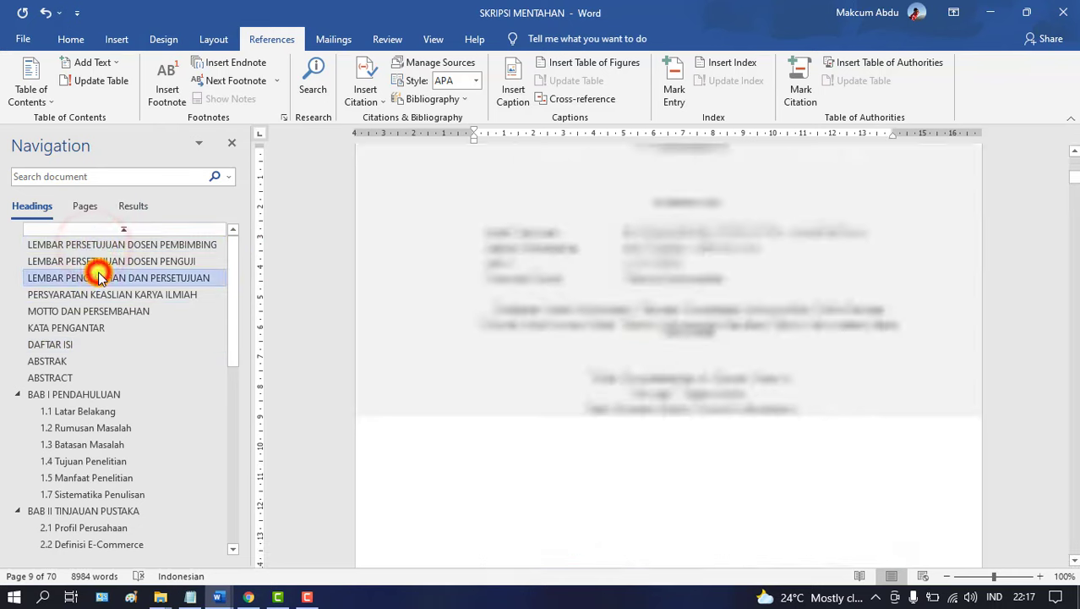
{"action": "left_click", "coordinate": [105, 260]}
{"action": "left_click", "coordinate": [110, 243]}
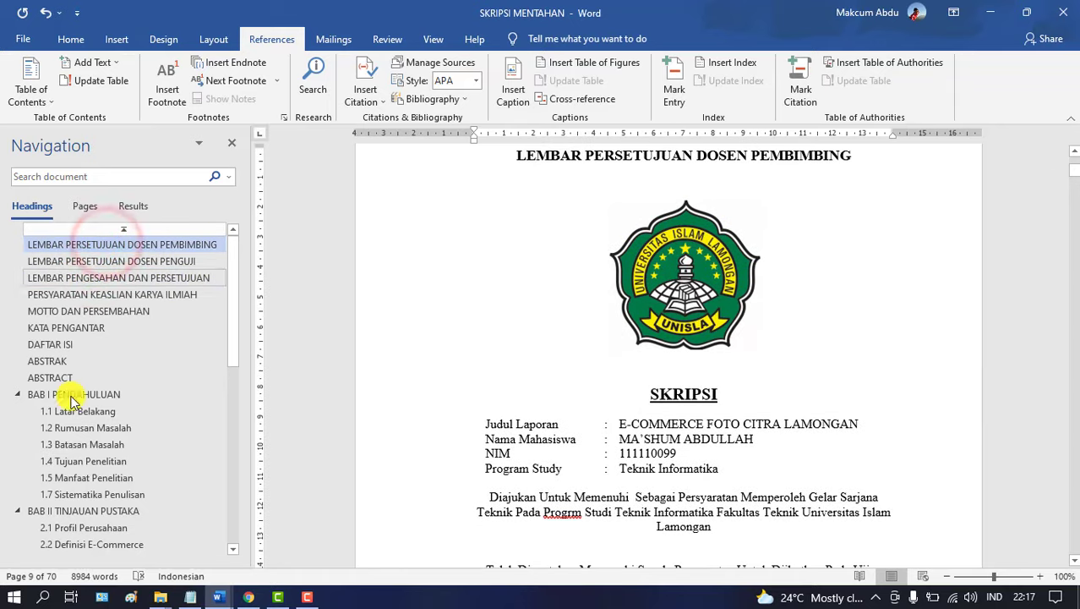
{"action": "left_click", "coordinate": [58, 344]}
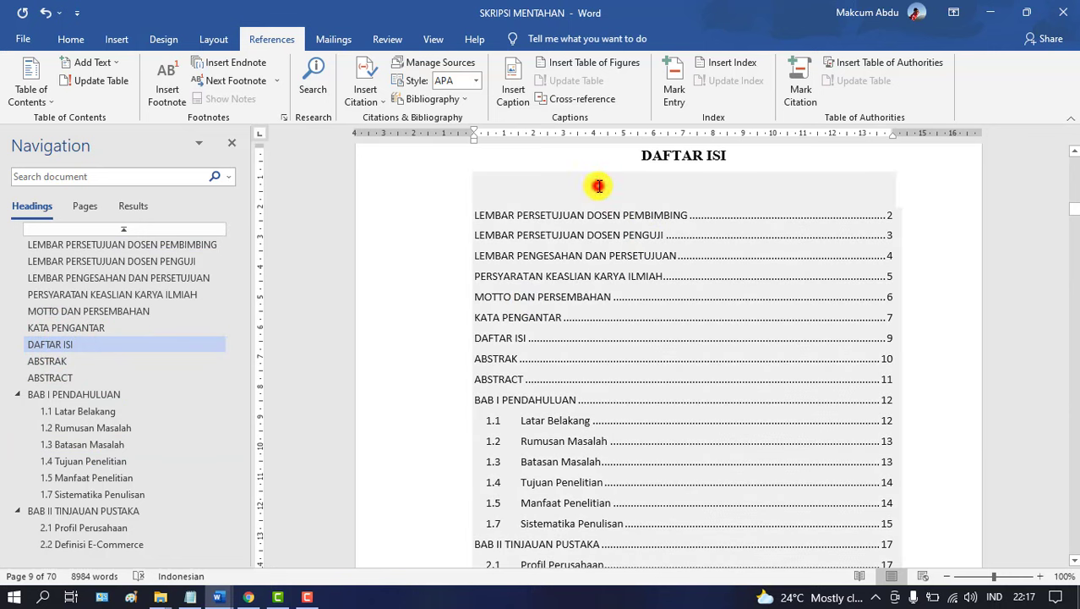
{"action": "left_click", "coordinate": [597, 186]}
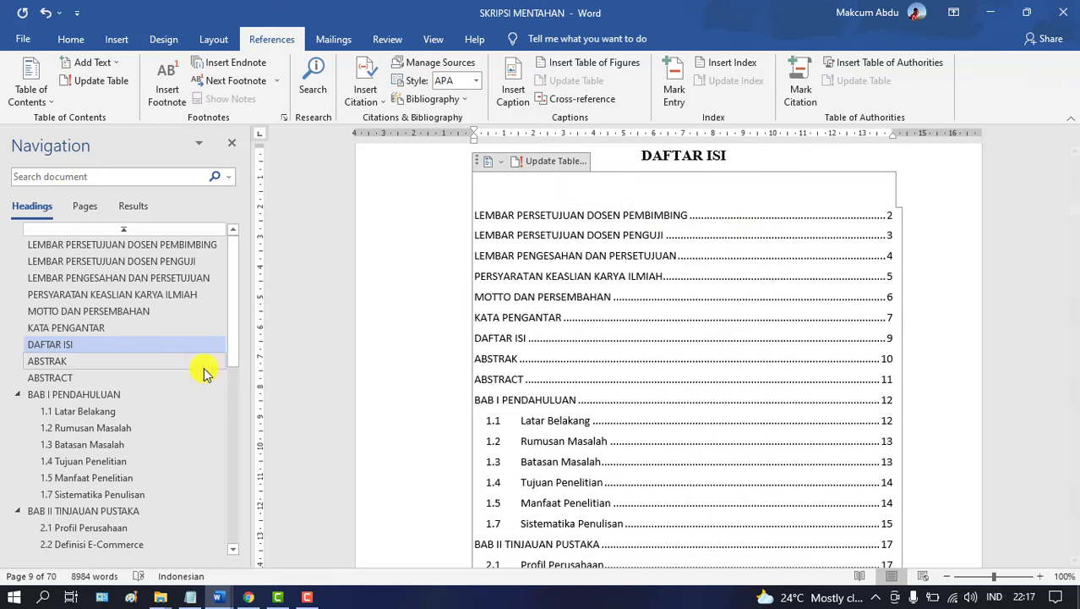
Check the outline links to LEMBAR PERSETUJUAN DOSEN PENGUJI, DAFTAR ISI and KATA PENGANTAR, and return to DAFTAR ISI
{"action": "left_click_drag", "start_coordinate": [231, 273], "coordinate": [234, 362]}
{"action": "left_click", "coordinate": [121, 279]}
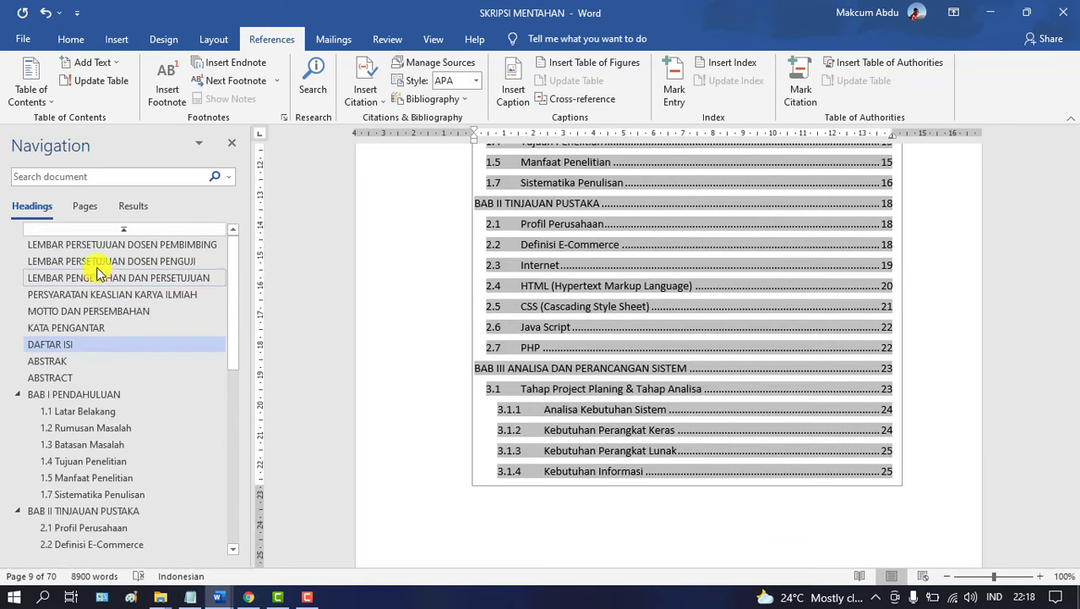
{"action": "left_click", "coordinate": [95, 259]}
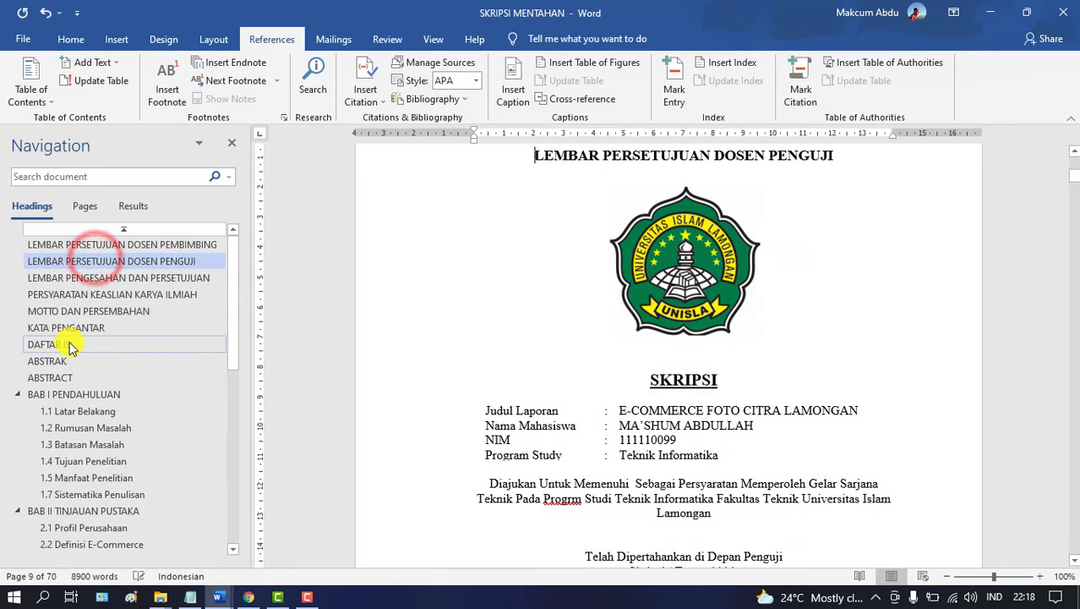
{"action": "left_click", "coordinate": [71, 347]}
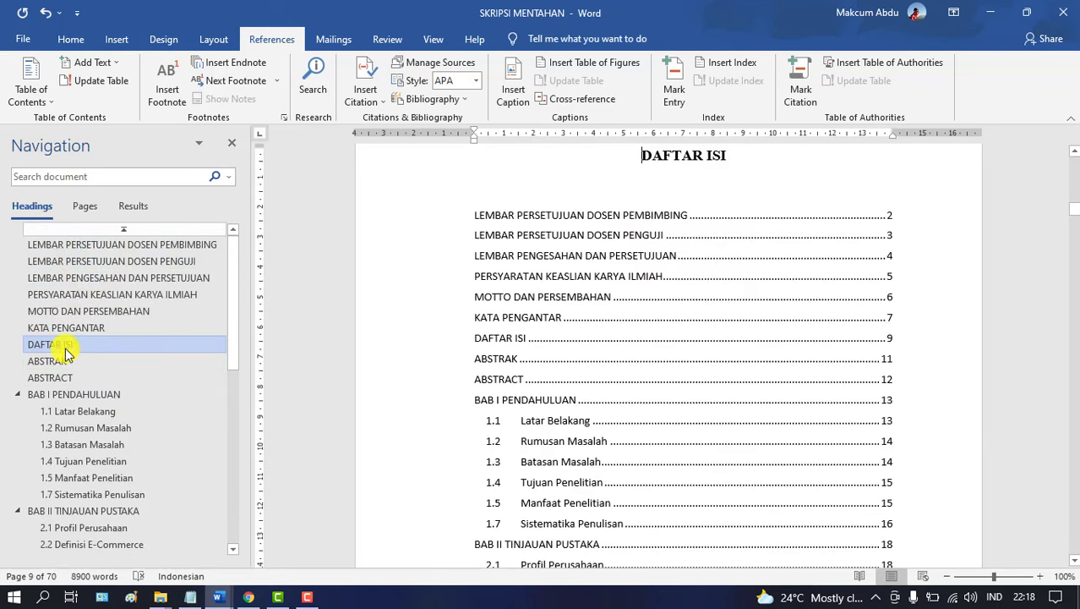
{"action": "left_click", "coordinate": [84, 327]}
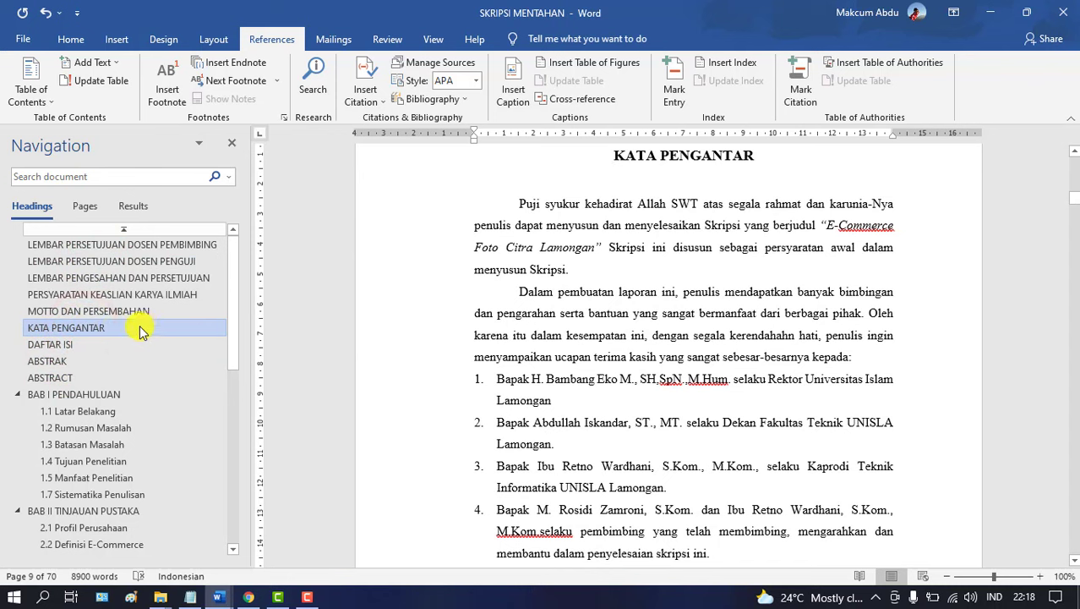
{"action": "left_click", "coordinate": [71, 343]}
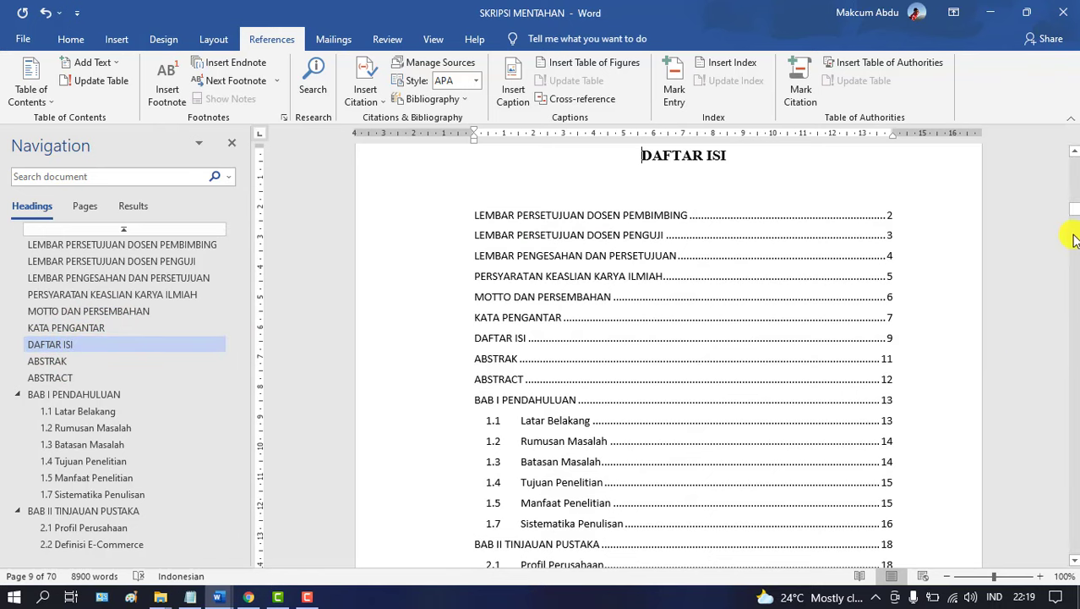
Remove the blank page between DAFTAR ISI and ABSTRAK and enter DAFTAR TABEL on the line above the ABSTRAK title
{"action": "left_click_drag", "start_coordinate": [1076, 218], "coordinate": [1074, 218]}
{"action": "left_click", "coordinate": [736, 331]}
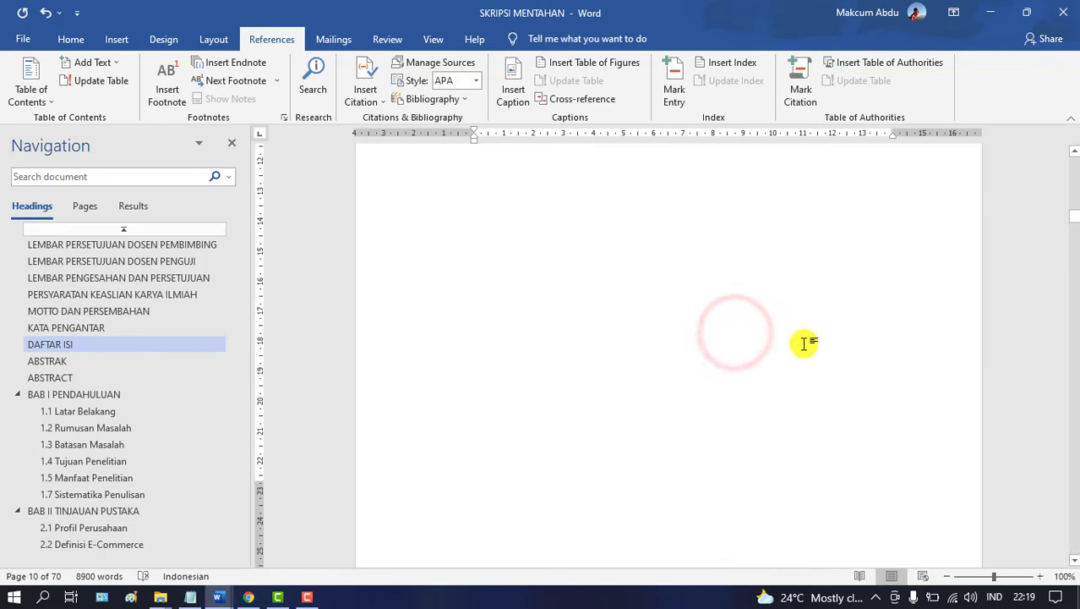
{"action": "scroll", "coordinate": [804, 343], "scroll_direction": "down", "scroll_amount": 2}
{"action": "scroll", "coordinate": [804, 344], "scroll_direction": "down", "scroll_amount": 8}
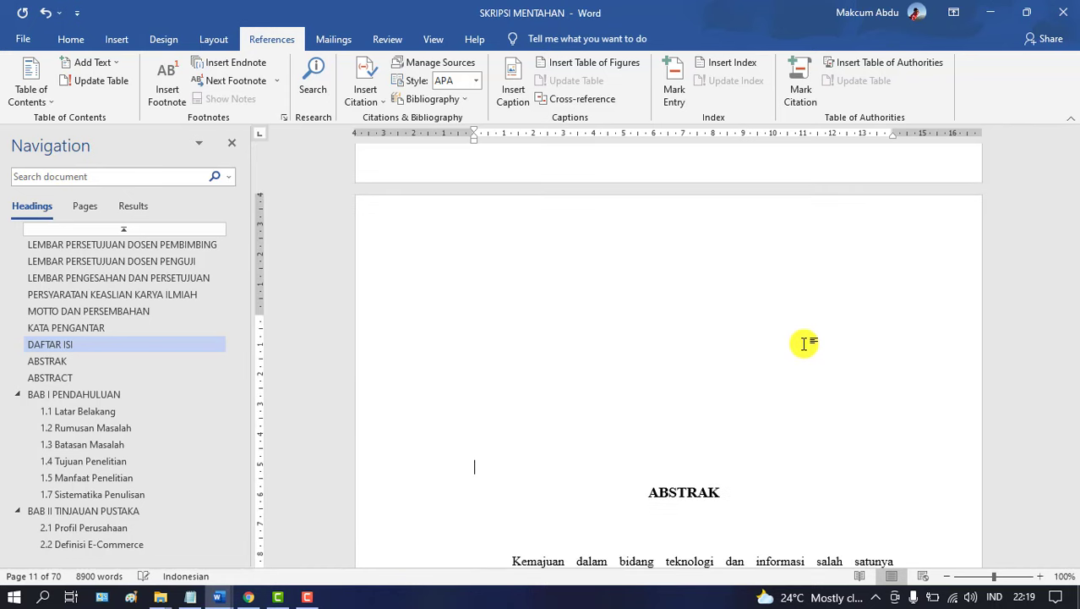
{"action": "scroll", "coordinate": [804, 343], "scroll_direction": "up", "scroll_amount": 2}
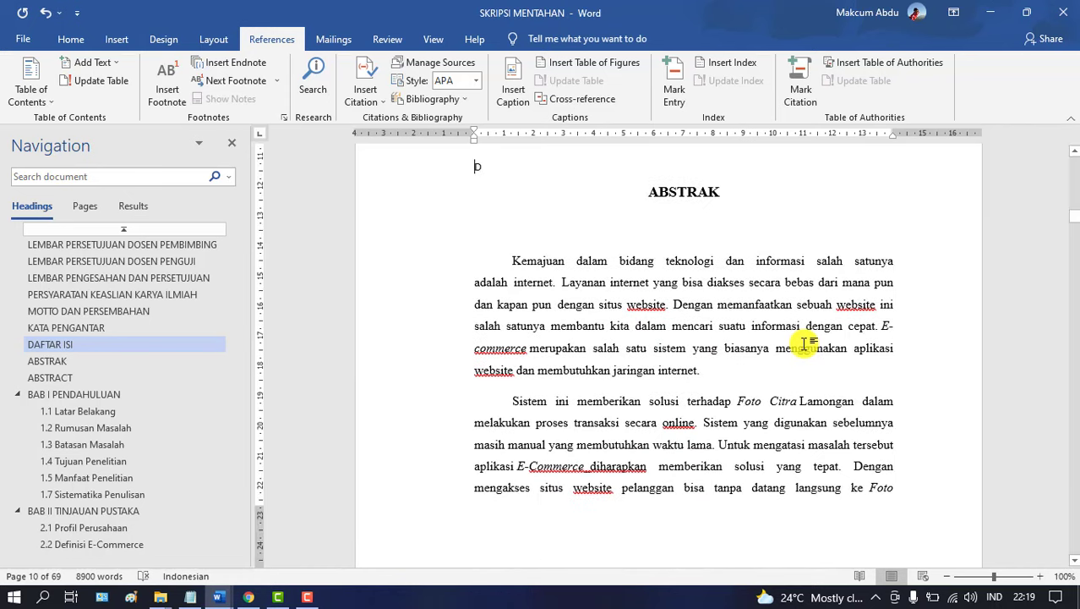
{"action": "type", "text": "DAFTAR TABEL"}
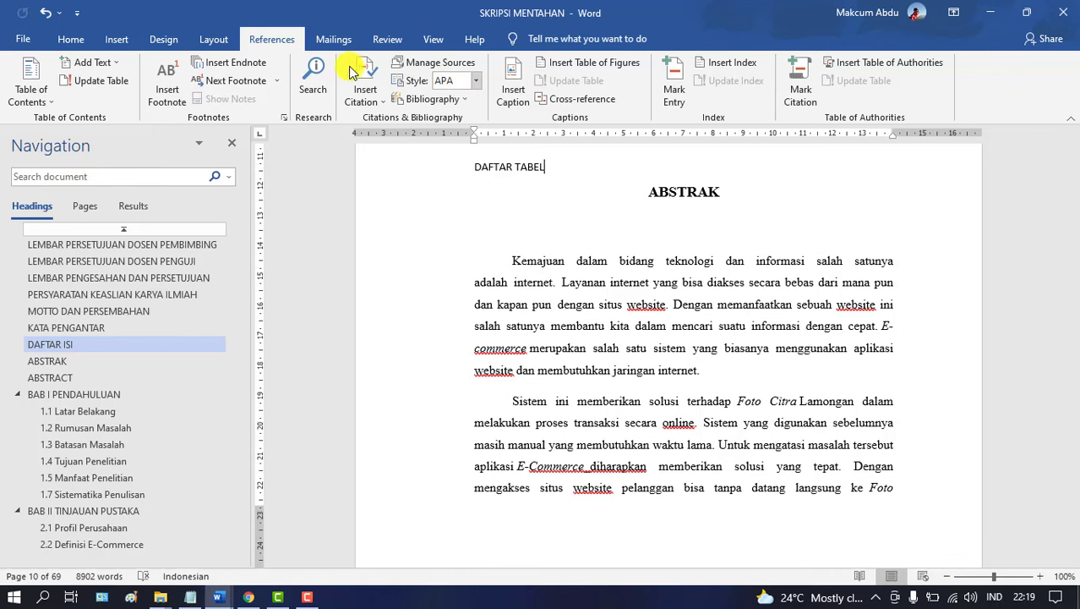
Apply the Heading 1 style to the DAFTAR TABEL line above ABSTRAK
{"action": "left_click", "coordinate": [71, 39]}
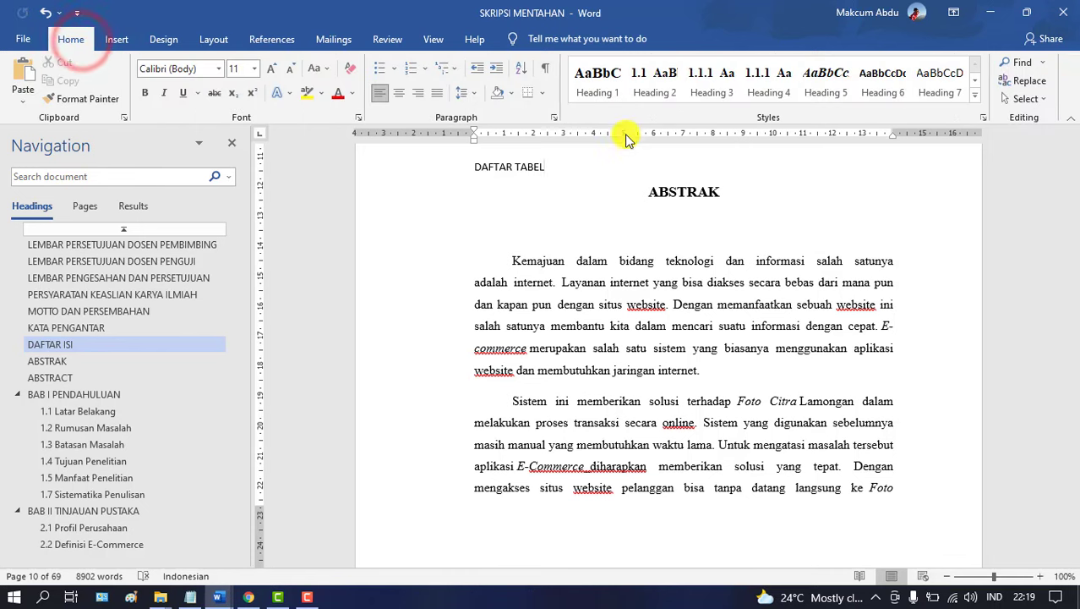
{"action": "left_click", "coordinate": [508, 163]}
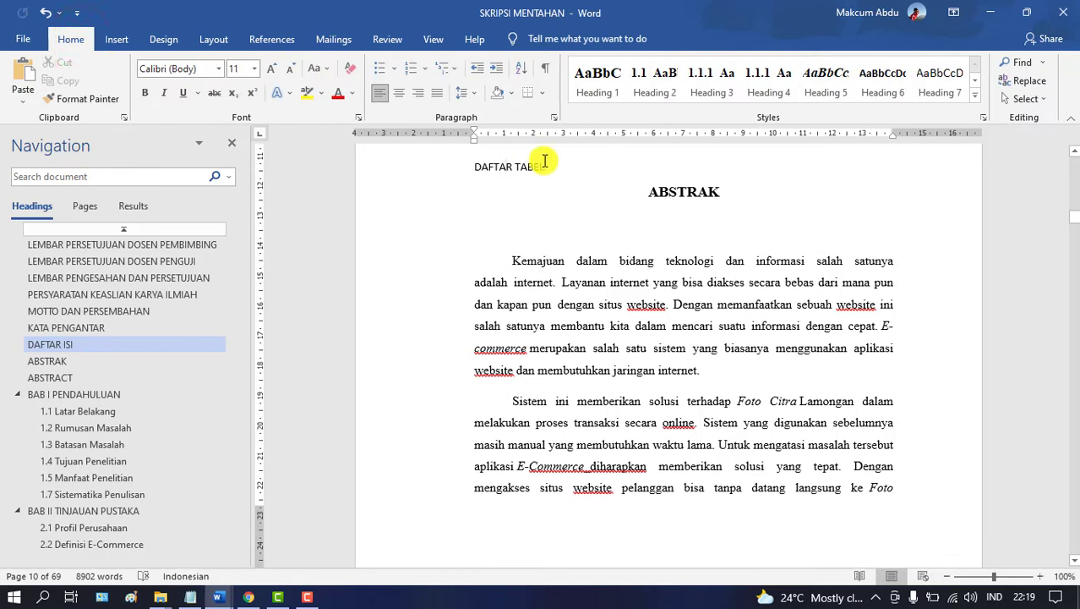
{"action": "left_click", "coordinate": [607, 76]}
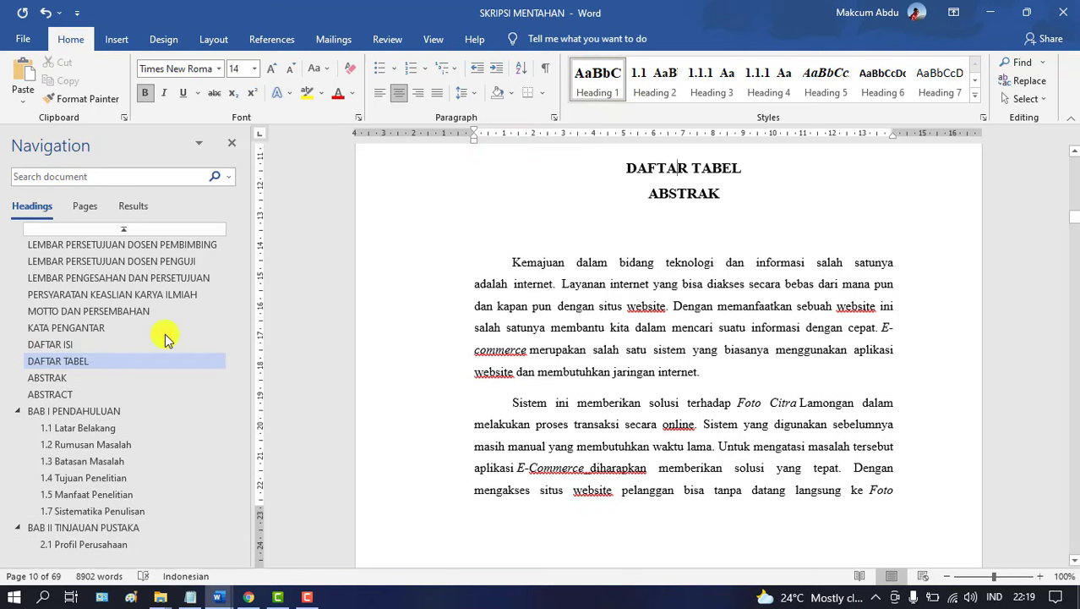
Update the entire table of contents under DAFTAR ISI, including its entries and page numbers
{"action": "left_click", "coordinate": [81, 344]}
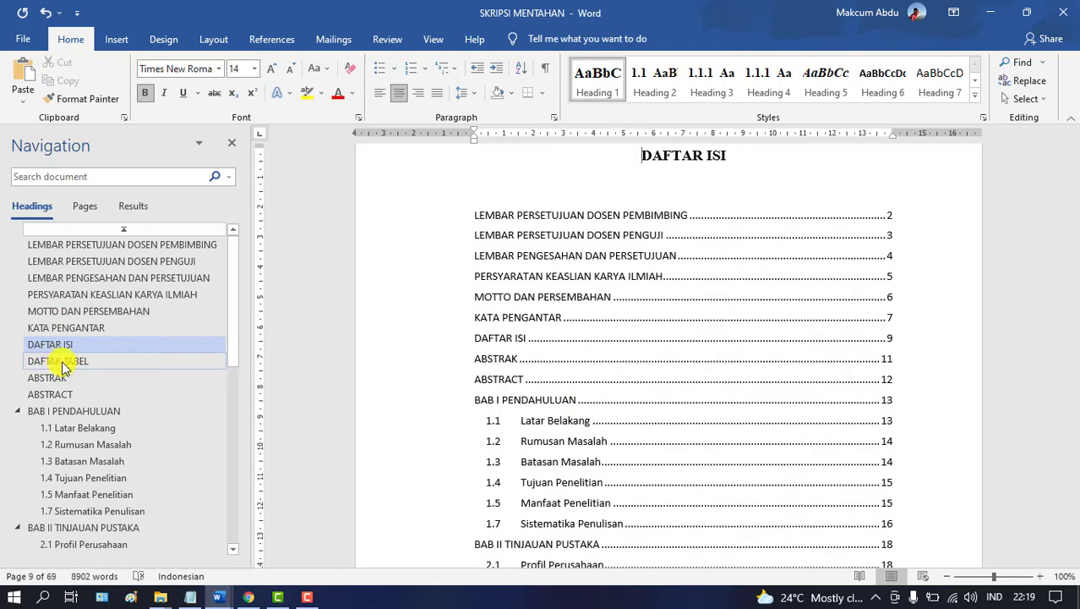
{"action": "left_click", "coordinate": [585, 211]}
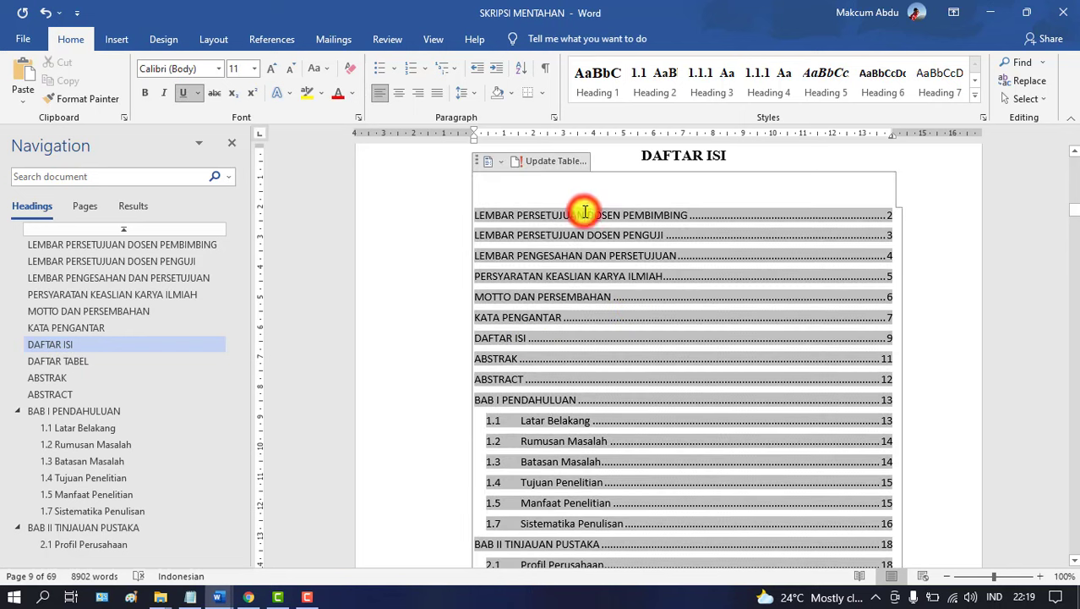
{"action": "left_click", "coordinate": [562, 162]}
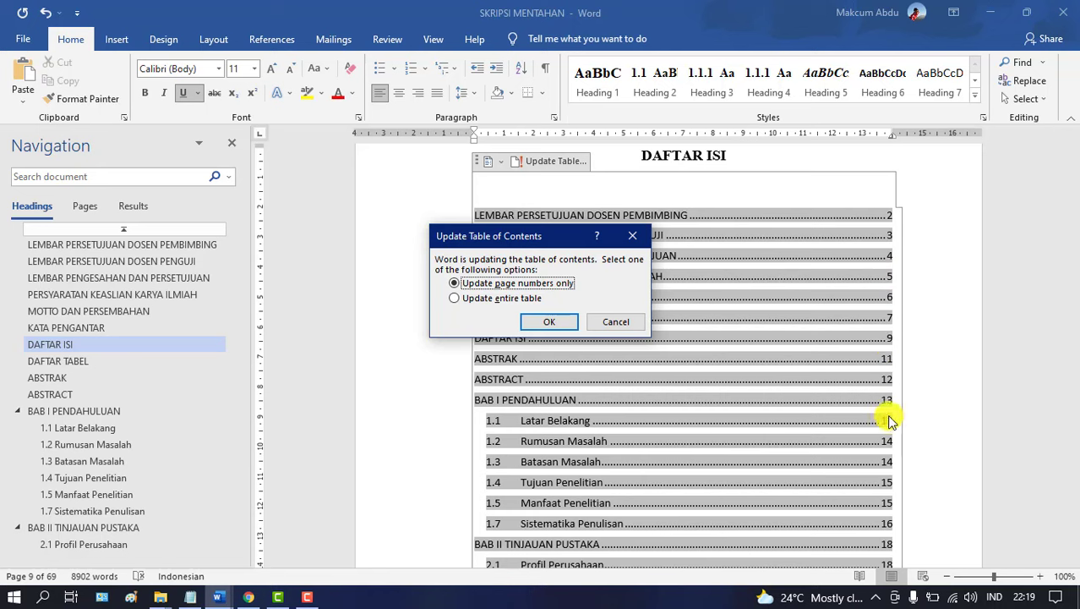
{"action": "left_click", "coordinate": [466, 303]}
{"action": "left_click", "coordinate": [549, 324]}
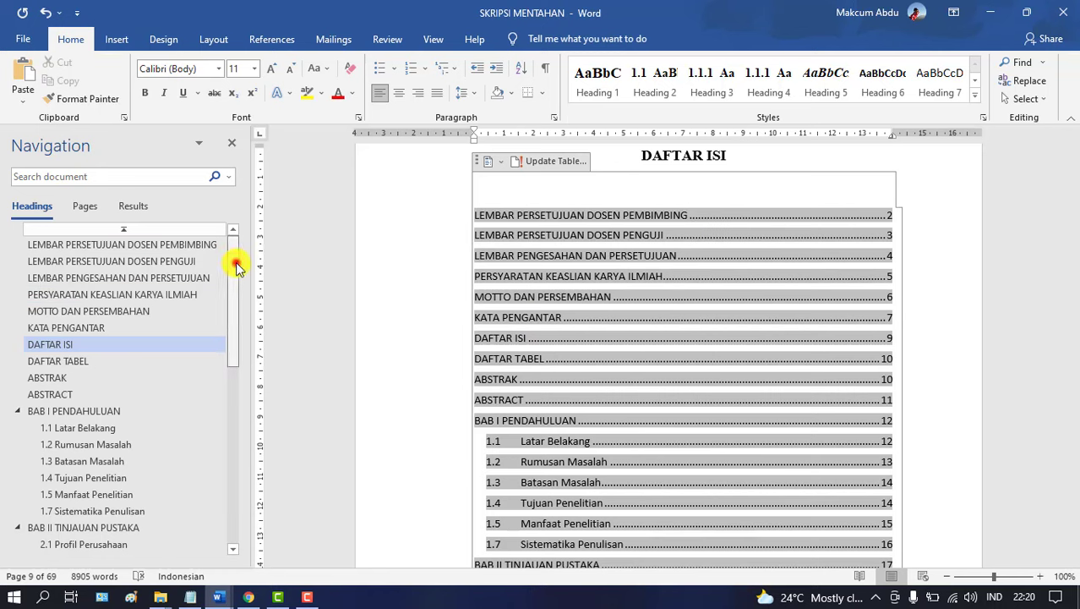
{"action": "mouse_move", "coordinate": [235, 262]}
{"action": "left_mouse_down"}
{"action": "mouse_move", "coordinate": [239, 338]}
{"action": "mouse_move", "coordinate": [222, 271]}
{"action": "left_mouse_up"}
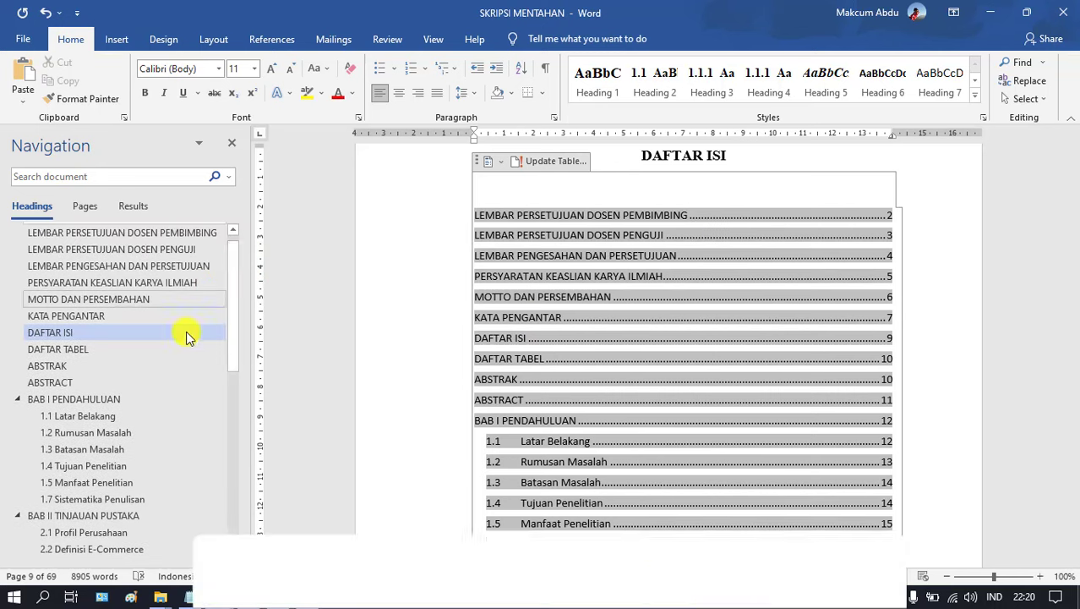
{"action": "left_click", "coordinate": [420, 268]}
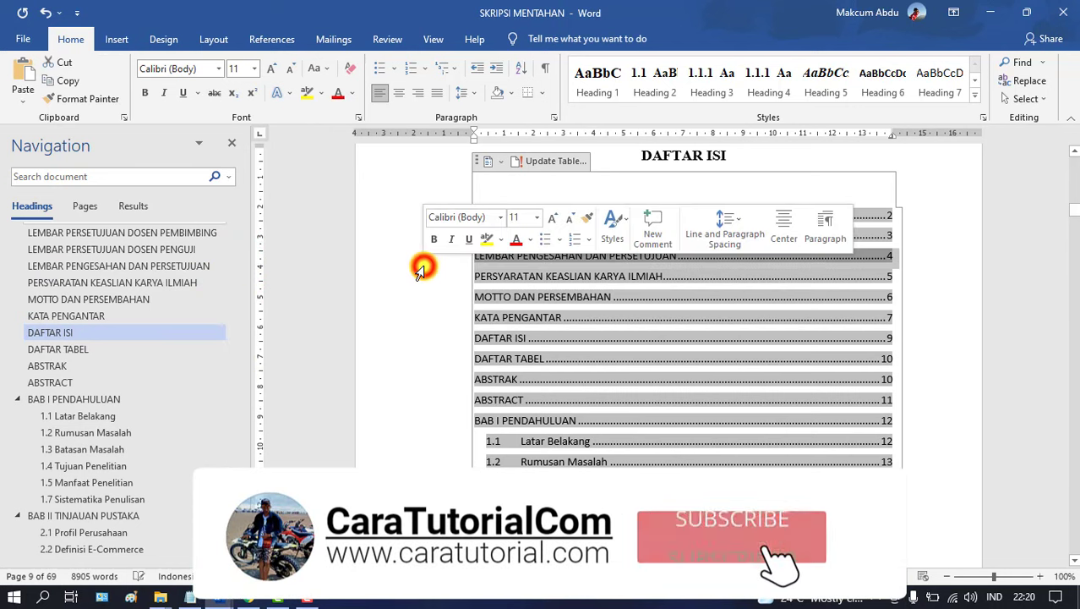
{"action": "left_click", "coordinate": [593, 313]}
{"action": "left_click", "coordinate": [635, 188]}
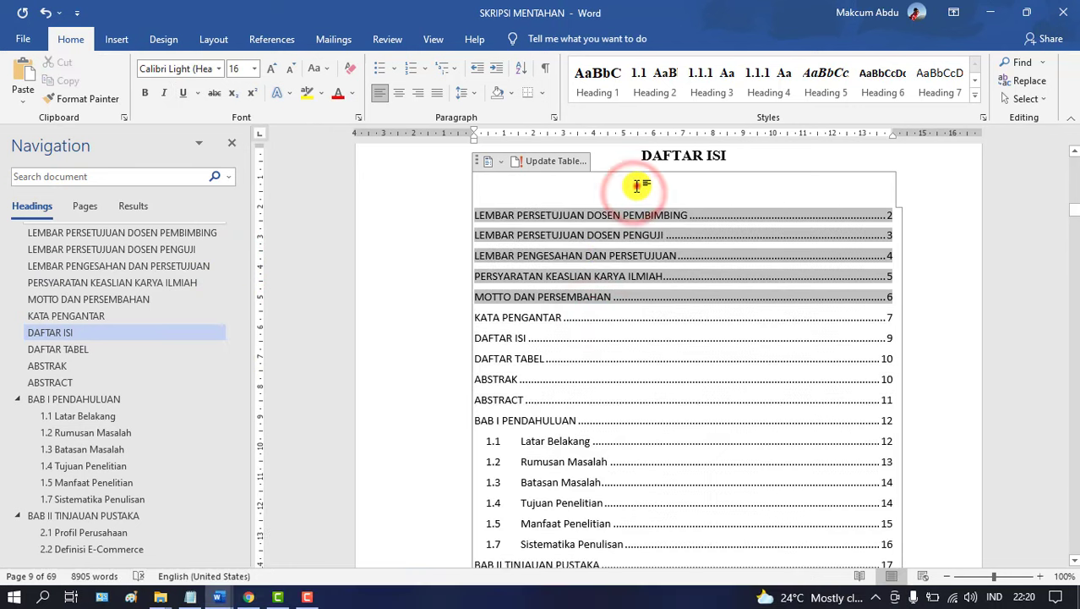